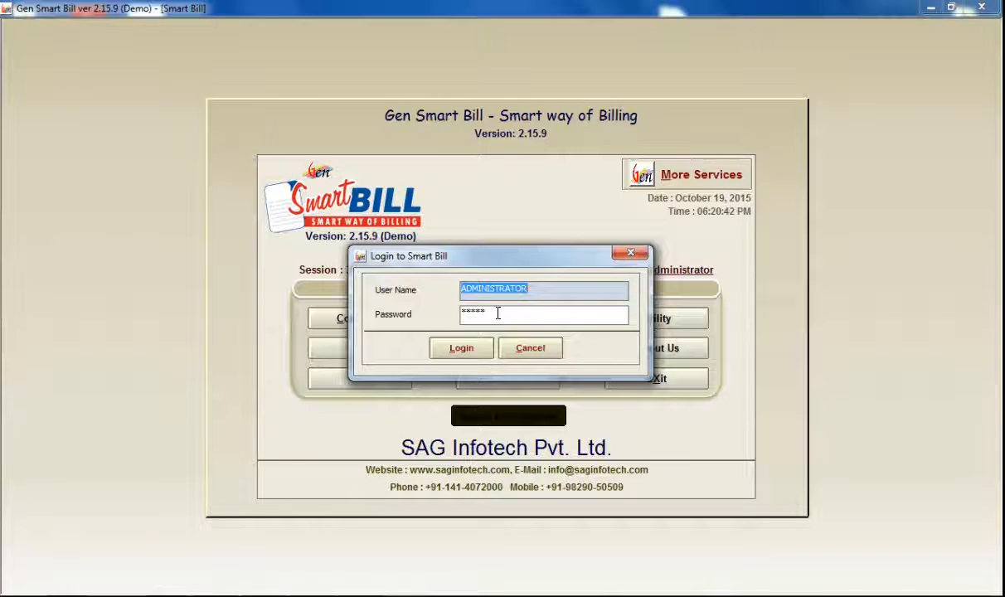
- Log in as ADMINISTRATOR by entering the account password
{"action": "left_click", "coordinate": [473, 316]}
{"action": "left_click_drag", "start_coordinate": [461, 315], "coordinate": [500, 319]}
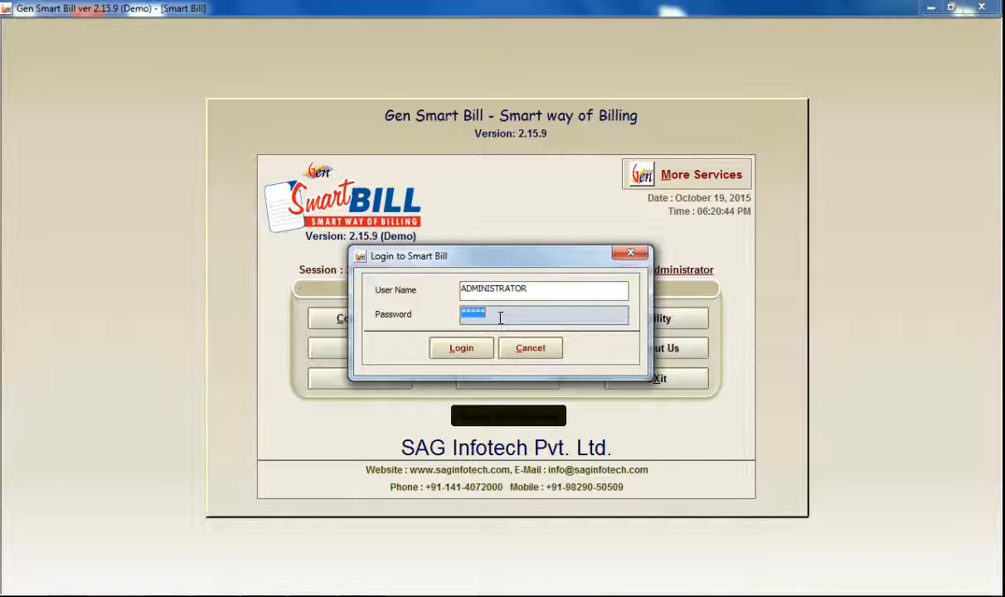
{"action": "type", "text": "*****"}
{"action": "left_click", "coordinate": [459, 349]}
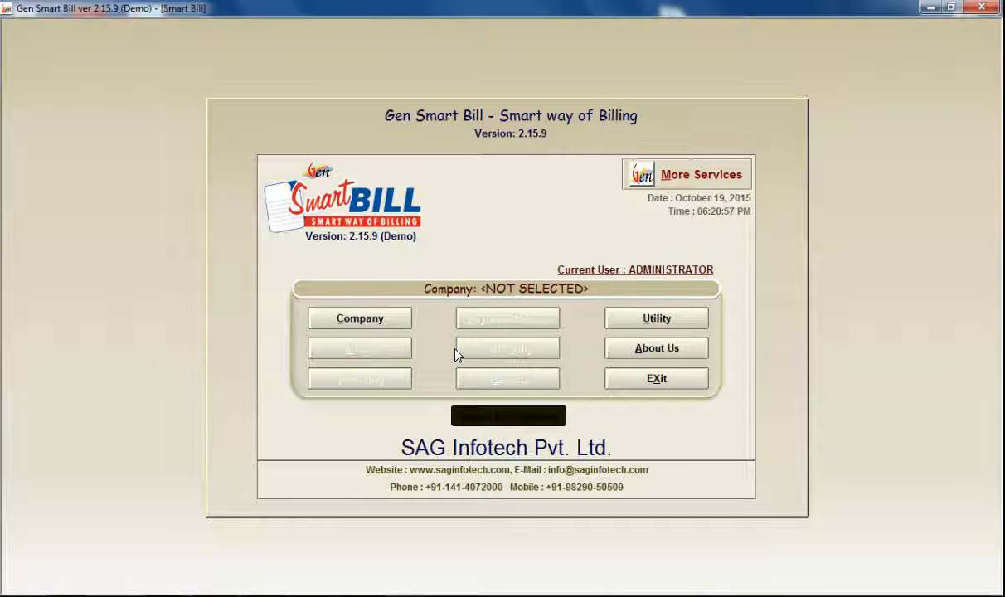
- Modify the SAG company record by re-entering the contact person's name, save the record and close the company form
{"action": "left_click", "coordinate": [379, 320]}
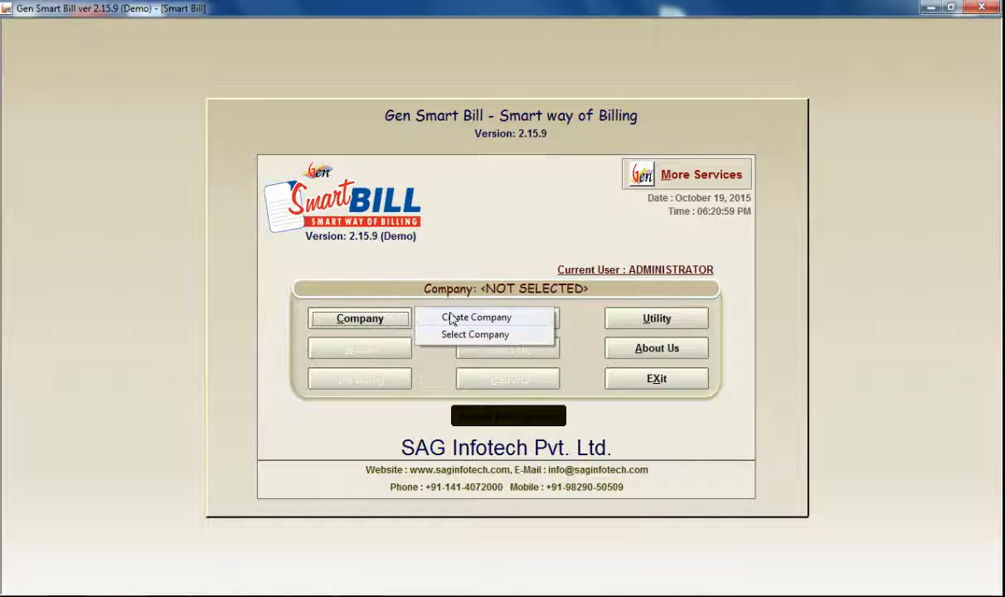
{"action": "left_click", "coordinate": [453, 320]}
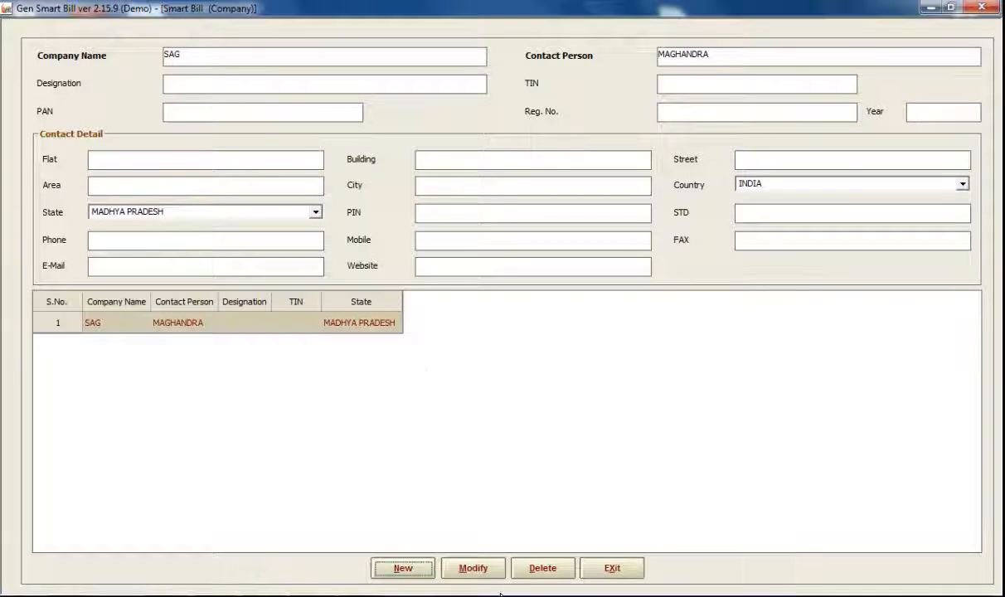
{"action": "left_click", "coordinate": [479, 568]}
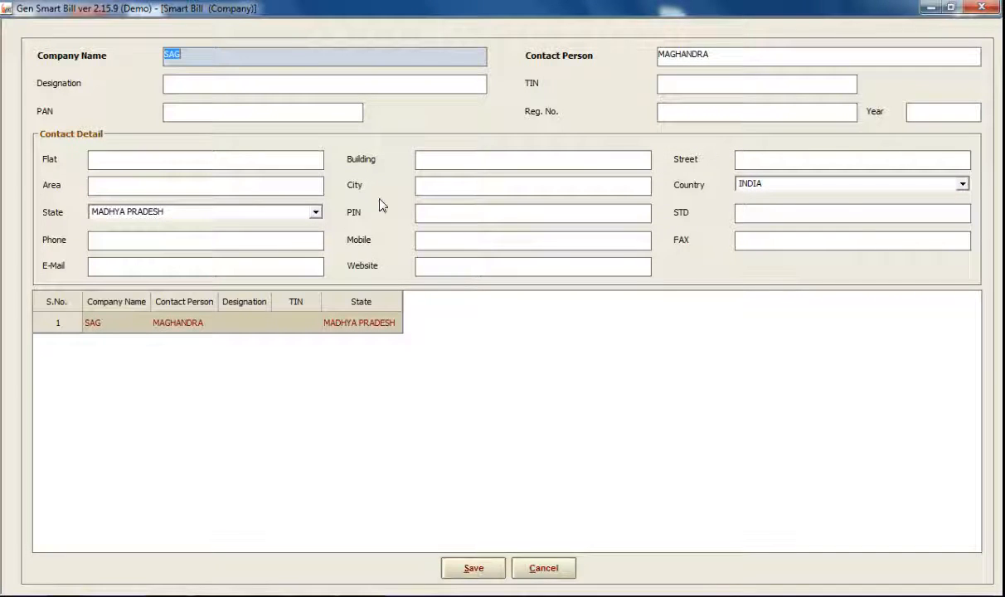
{"action": "left_click", "coordinate": [286, 54]}
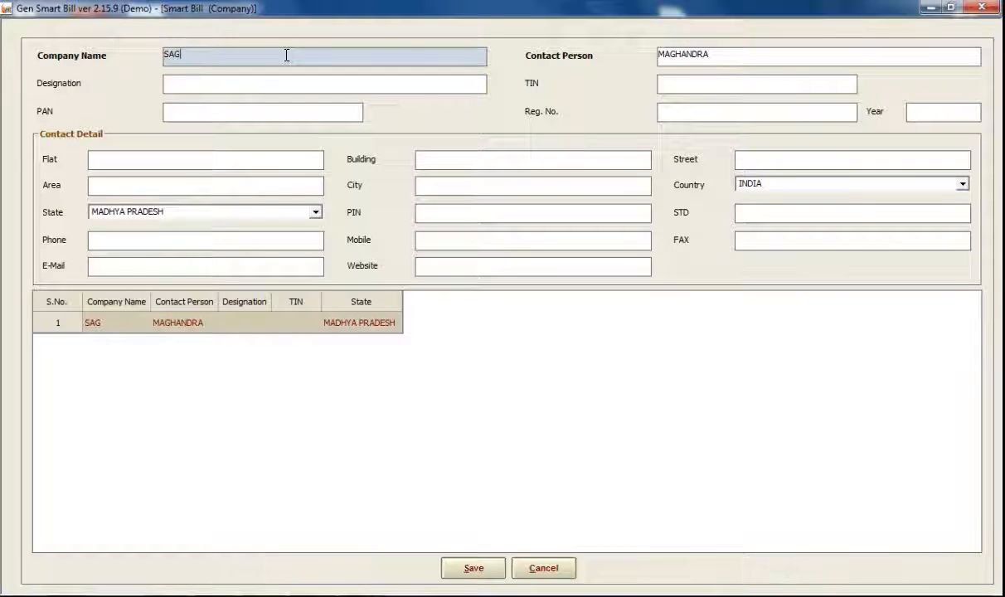
{"action": "double_click", "coordinate": [758, 55]}
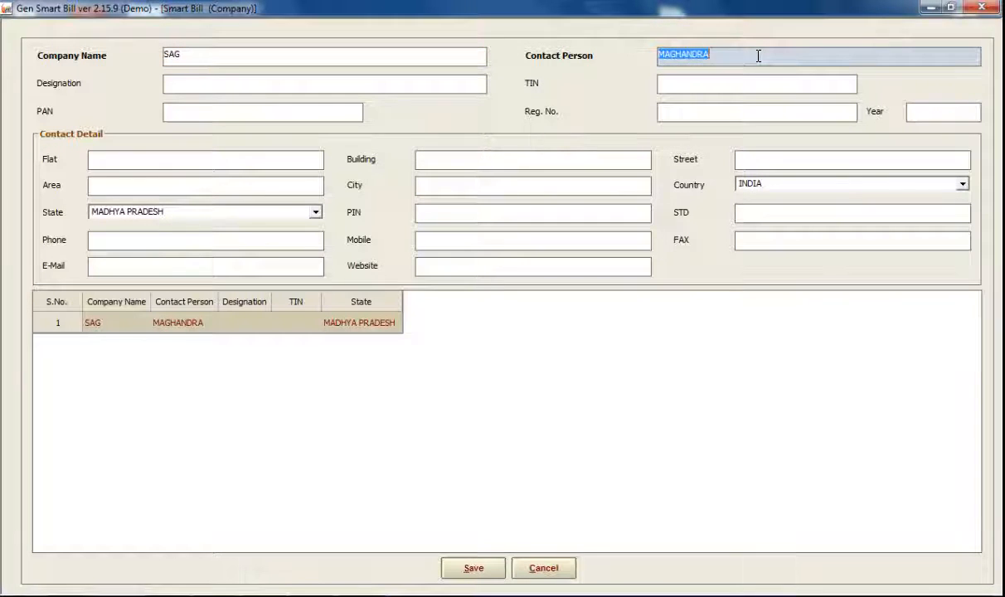
{"action": "key", "text": "BackSpace"}
{"action": "type", "text": "M"}
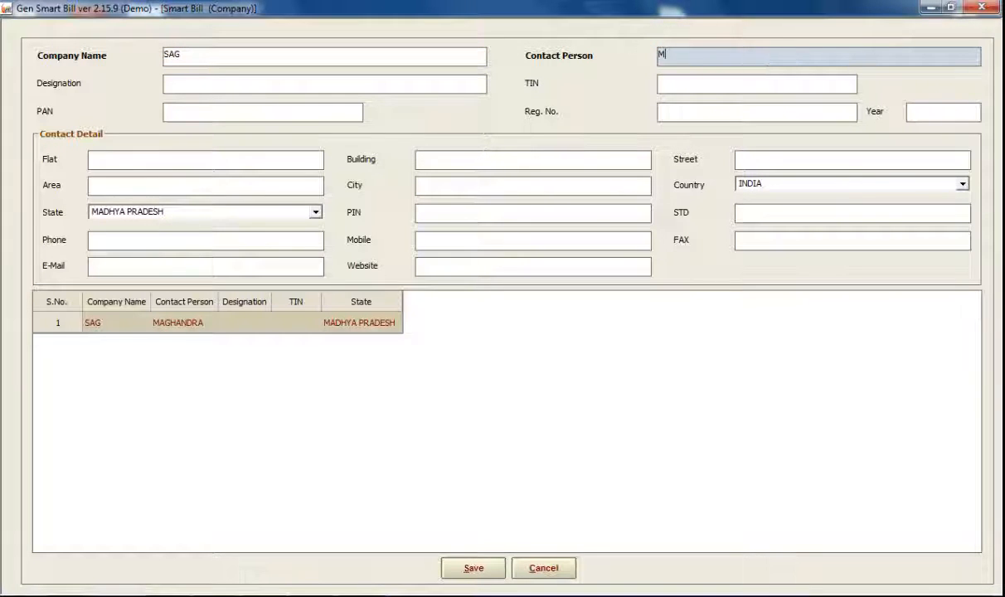
{"action": "type", "text": "AGHANDRA"}
{"action": "left_click", "coordinate": [478, 569]}
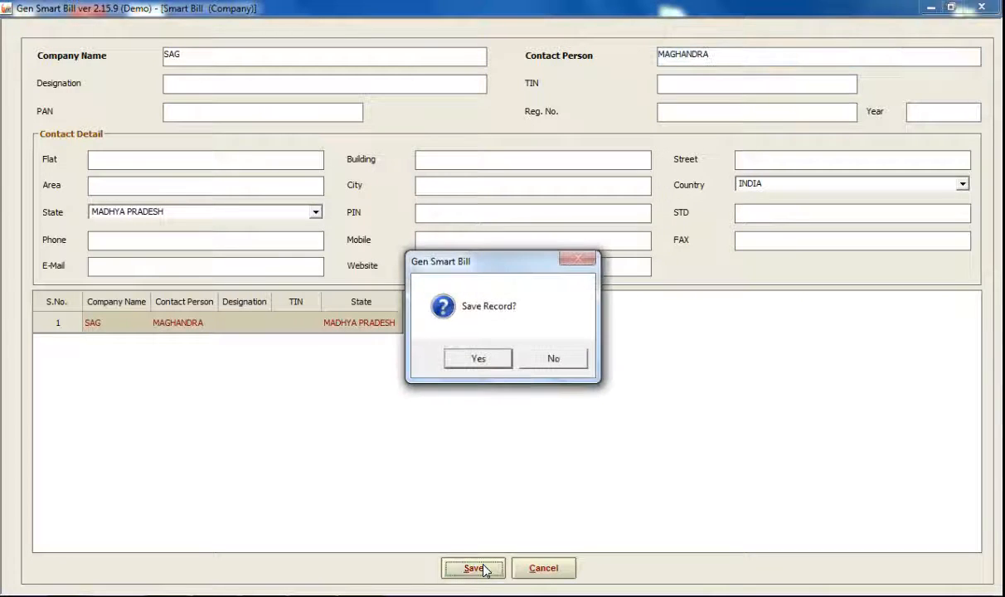
{"action": "left_click", "coordinate": [503, 360]}
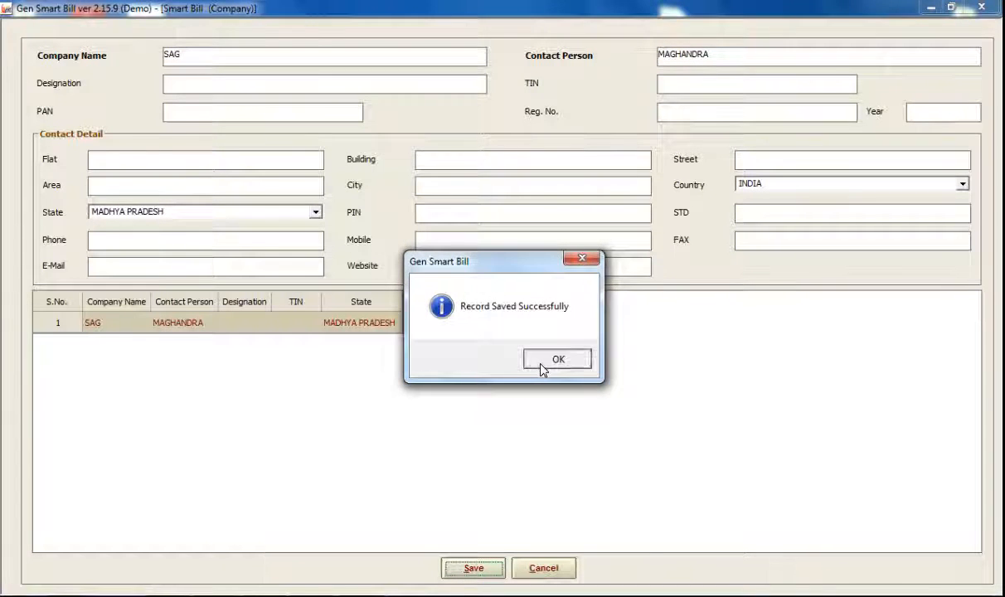
{"action": "left_click", "coordinate": [540, 368]}
{"action": "left_click", "coordinate": [611, 569]}
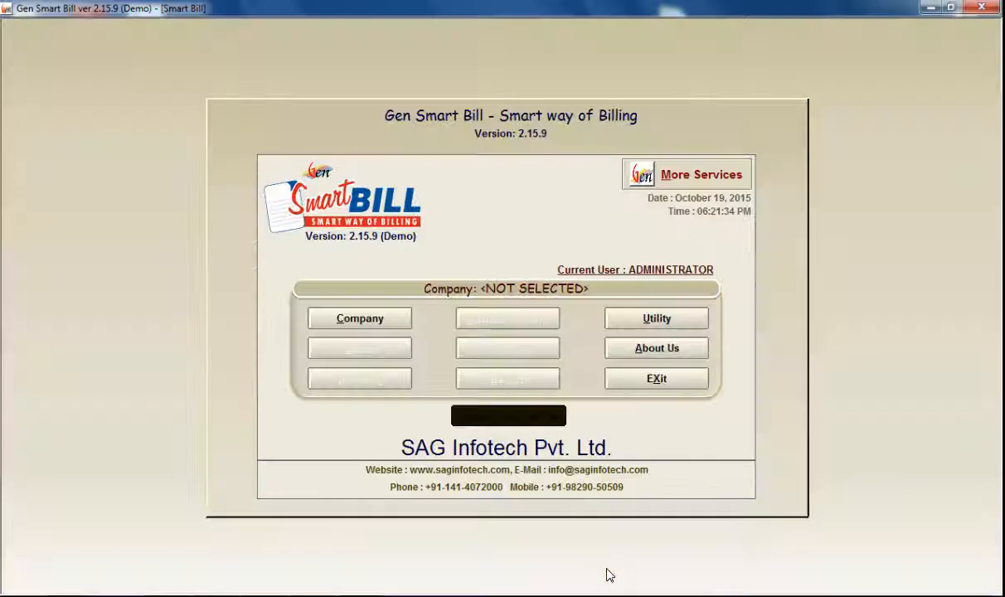
- Select the company SAG for financial year 2015-16 as the working company
{"action": "left_click", "coordinate": [395, 323]}
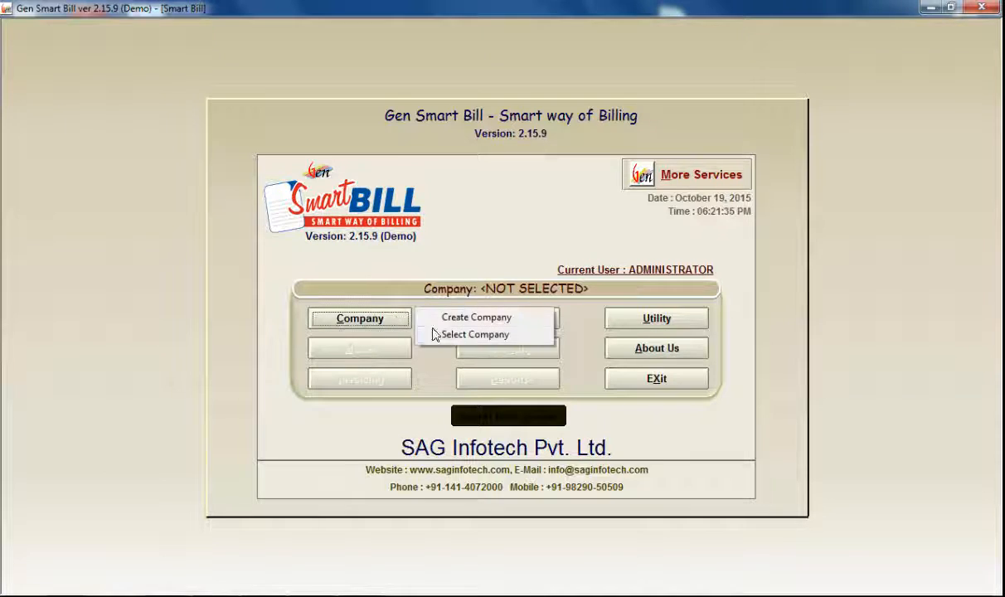
{"action": "left_click", "coordinate": [440, 334]}
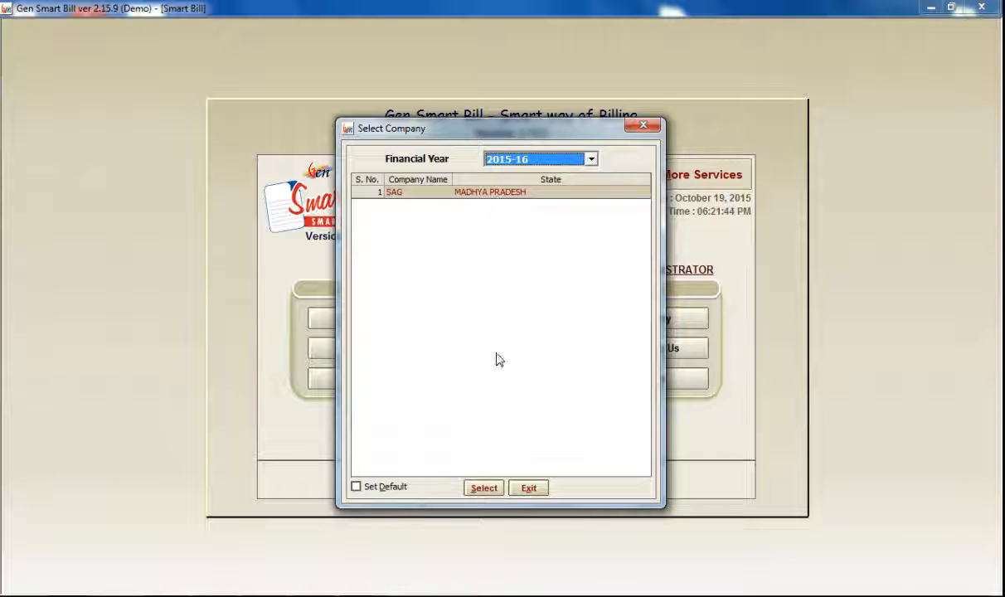
{"action": "left_click", "coordinate": [481, 492]}
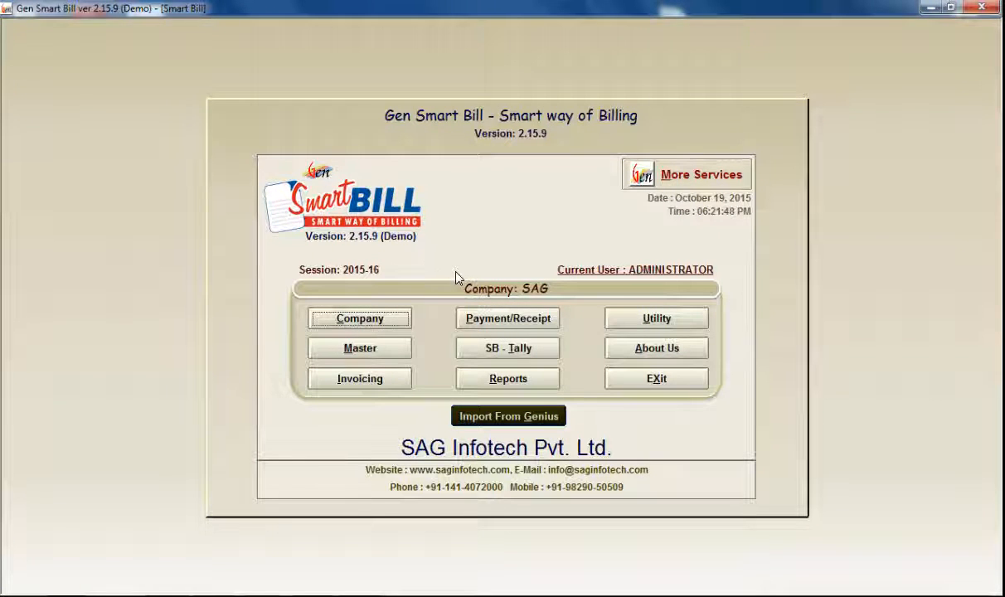
- Edit the DEMO customer record in Customer Details and replace its party name with the customer's name
{"action": "left_click", "coordinate": [384, 356]}
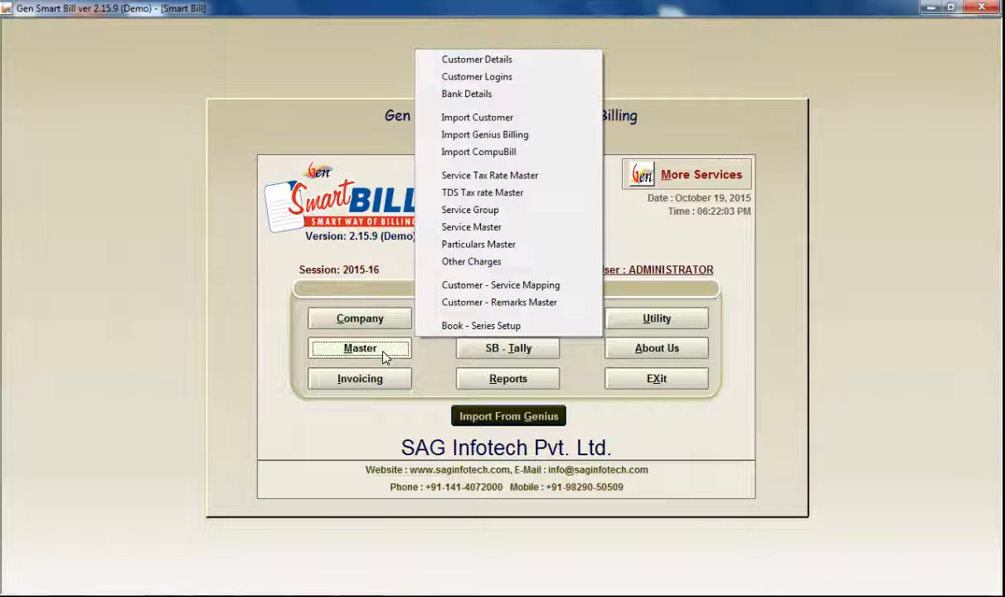
{"action": "left_click", "coordinate": [467, 59]}
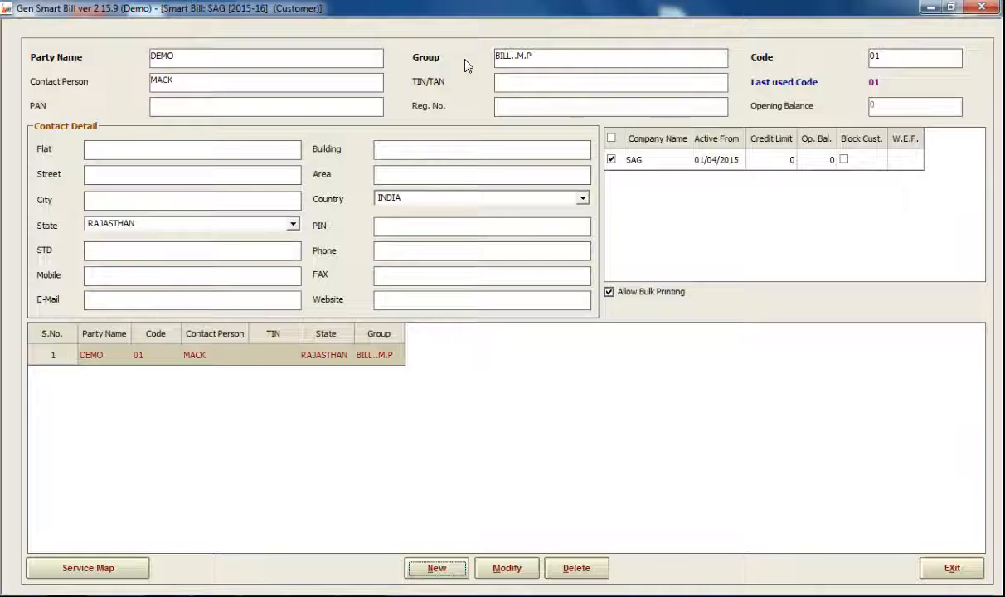
{"action": "left_click", "coordinate": [507, 569]}
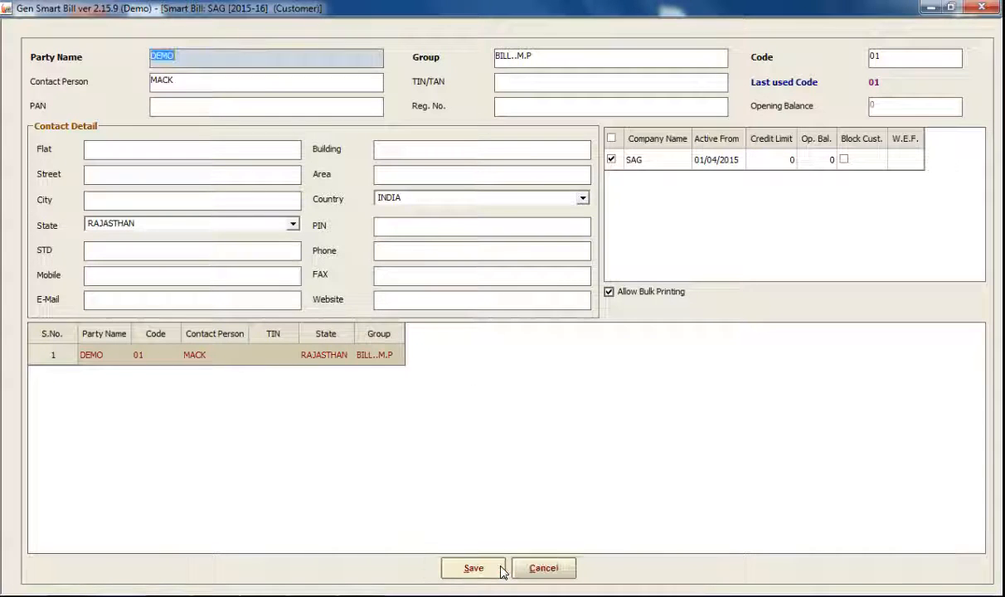
{"action": "left_click", "coordinate": [286, 61]}
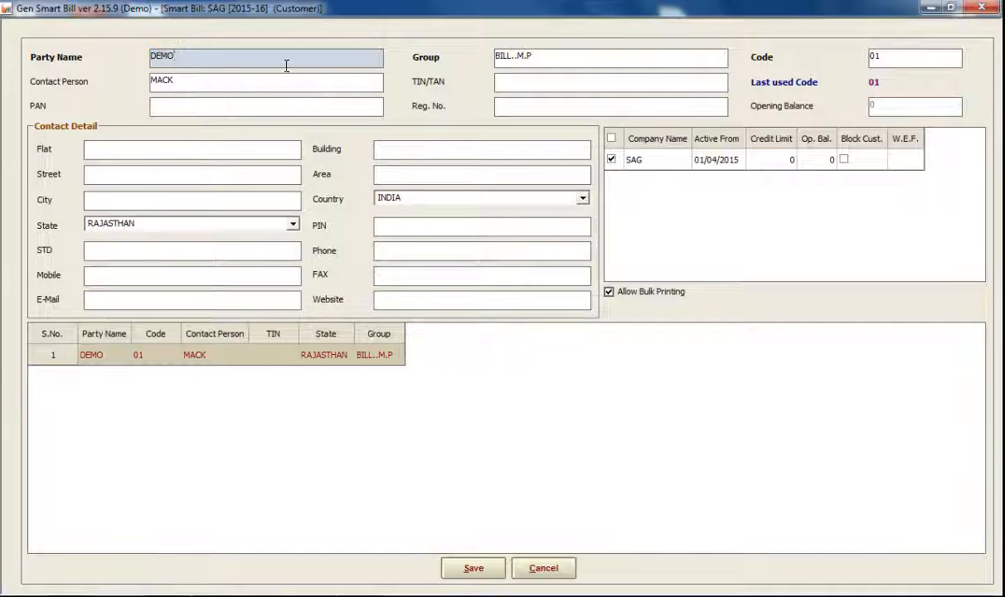
{"action": "double_click", "coordinate": [167, 53]}
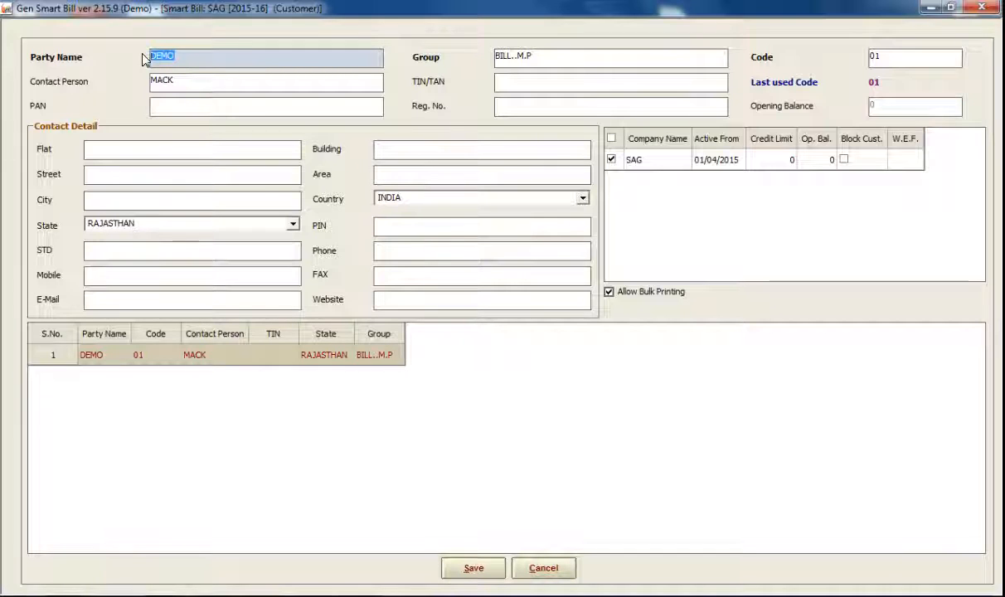
{"action": "type", "text": "AMAY"}
- Look through the Customer Groups master and assign the customer to the group BILL..M.P
{"action": "left_click", "coordinate": [540, 60]}
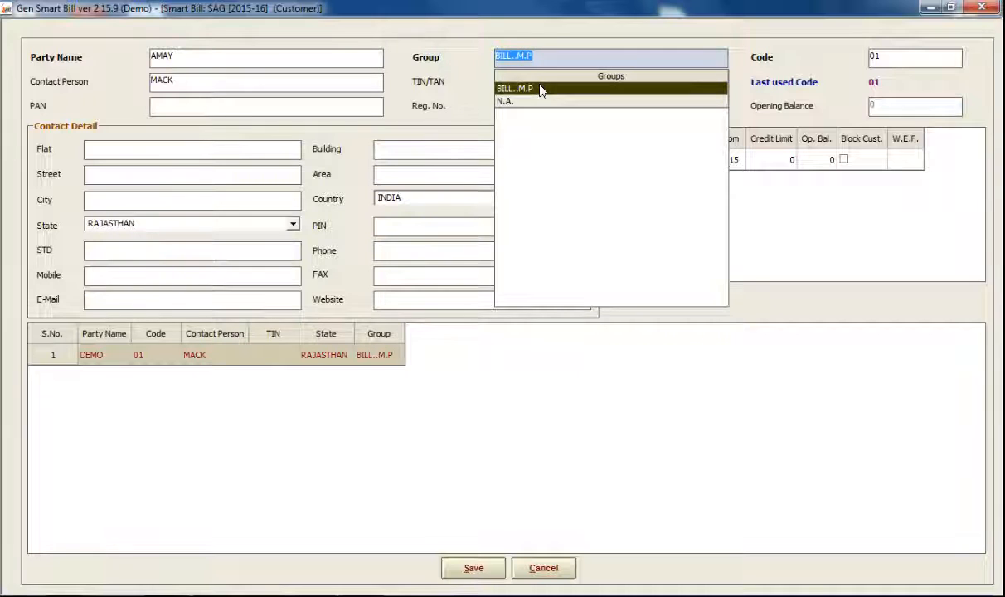
{"action": "key", "text": "F2"}
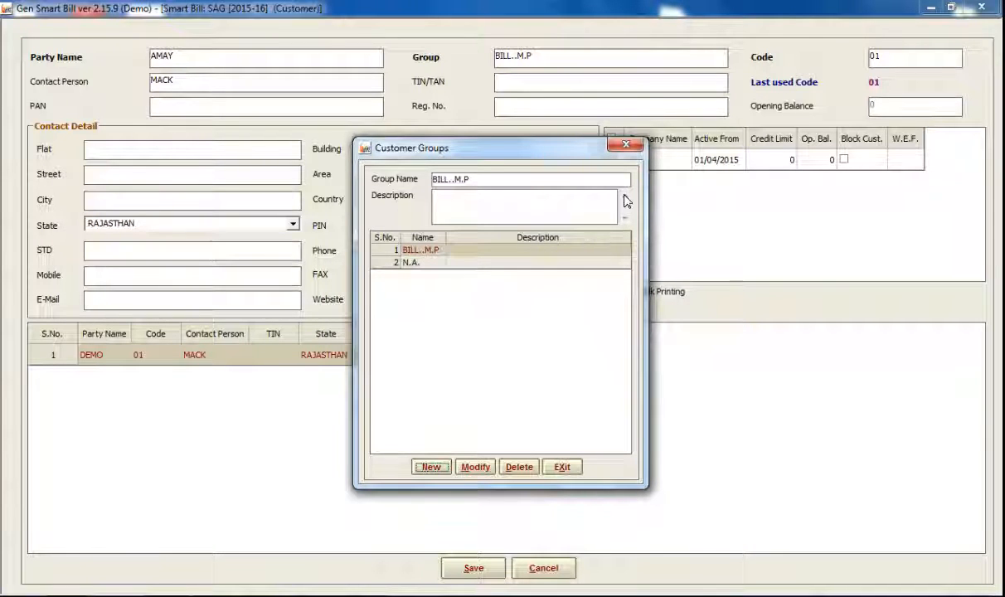
{"action": "left_click", "coordinate": [628, 145]}
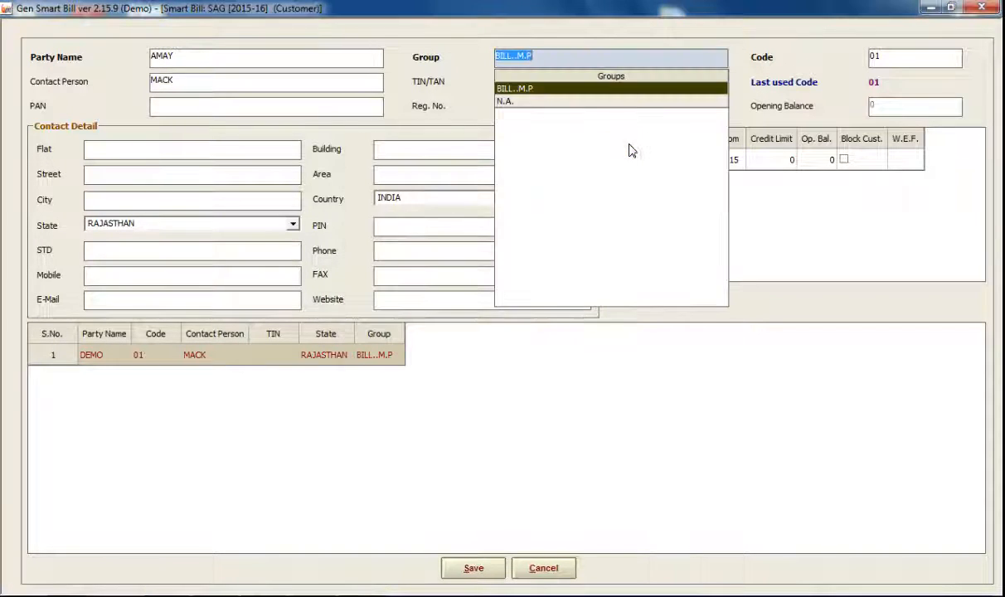
{"action": "left_click", "coordinate": [654, 89]}
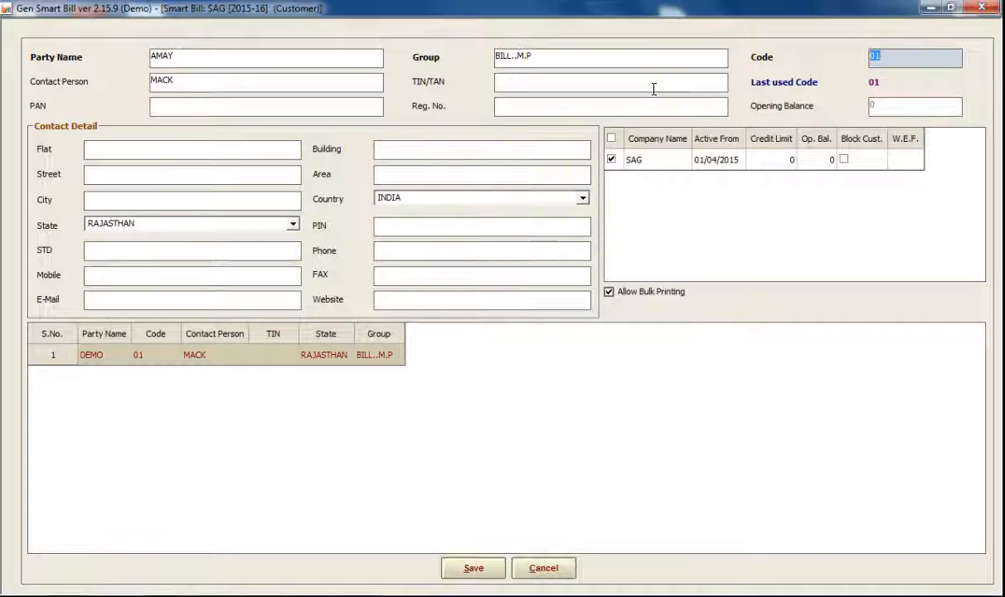
- Save the modified customer record with company SAG ticked and close the customer form
{"action": "left_click", "coordinate": [889, 58]}
{"action": "left_click", "coordinate": [612, 160]}
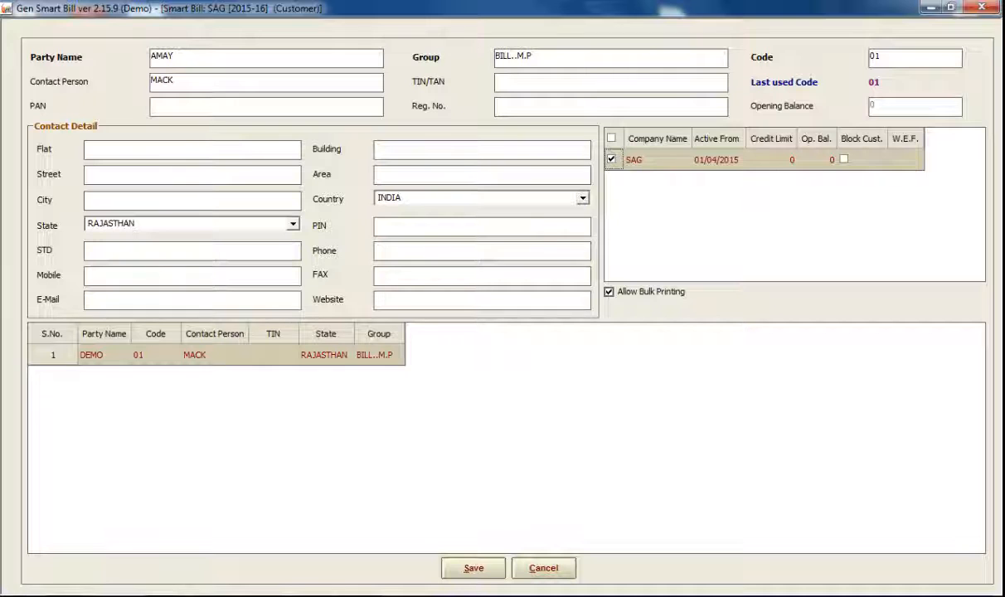
{"action": "left_click", "coordinate": [474, 572]}
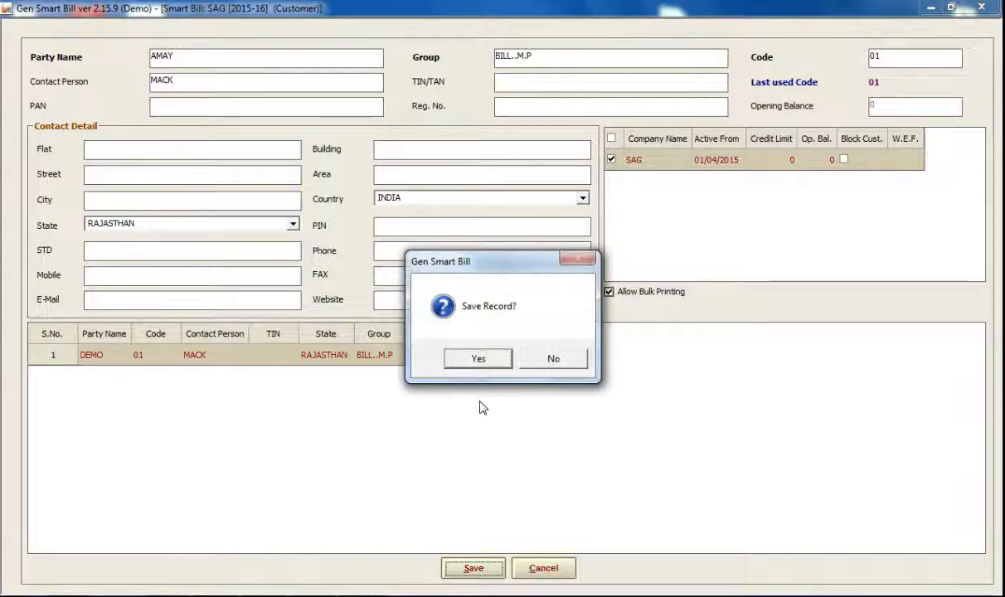
{"action": "left_click", "coordinate": [486, 360]}
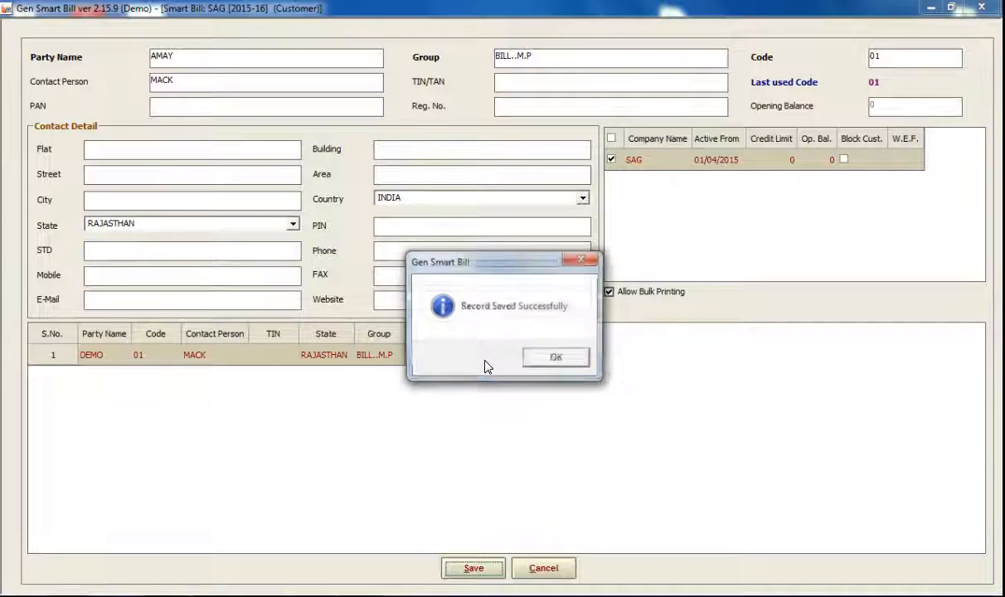
{"action": "left_click", "coordinate": [547, 365]}
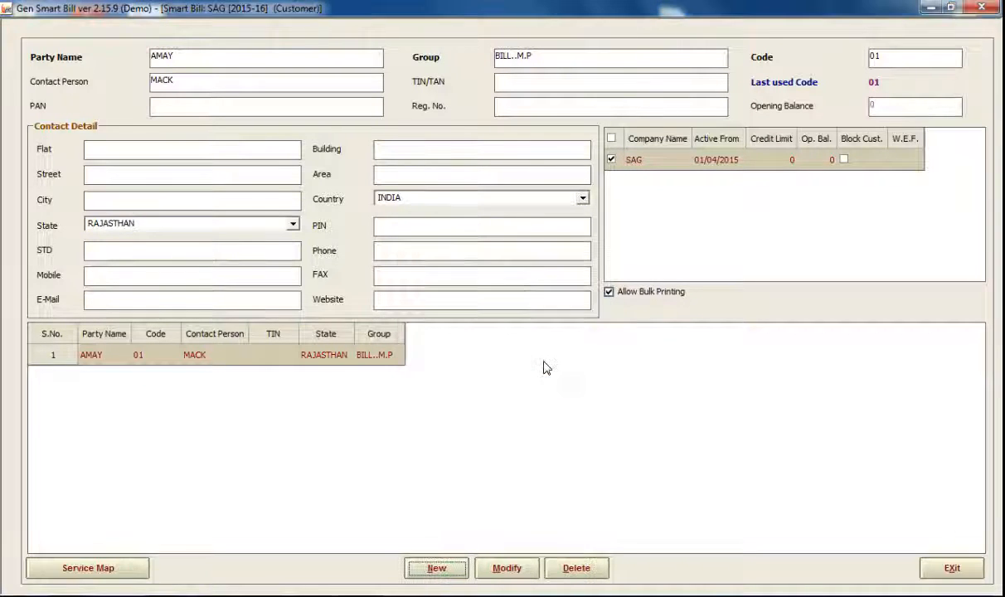
{"action": "left_click", "coordinate": [933, 571]}
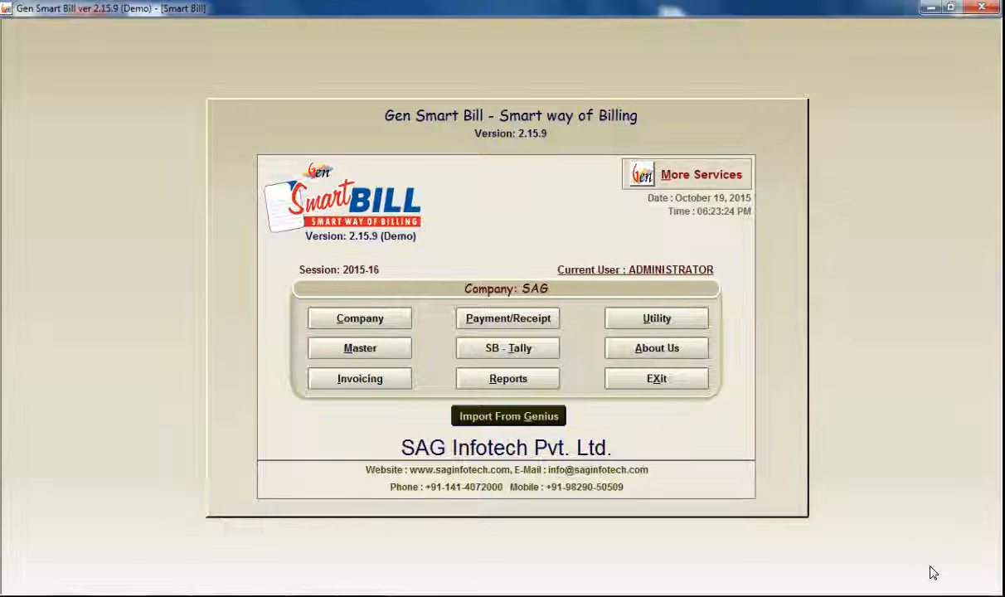
- View the Bank Master from the master options and close it
{"action": "left_click", "coordinate": [404, 355]}
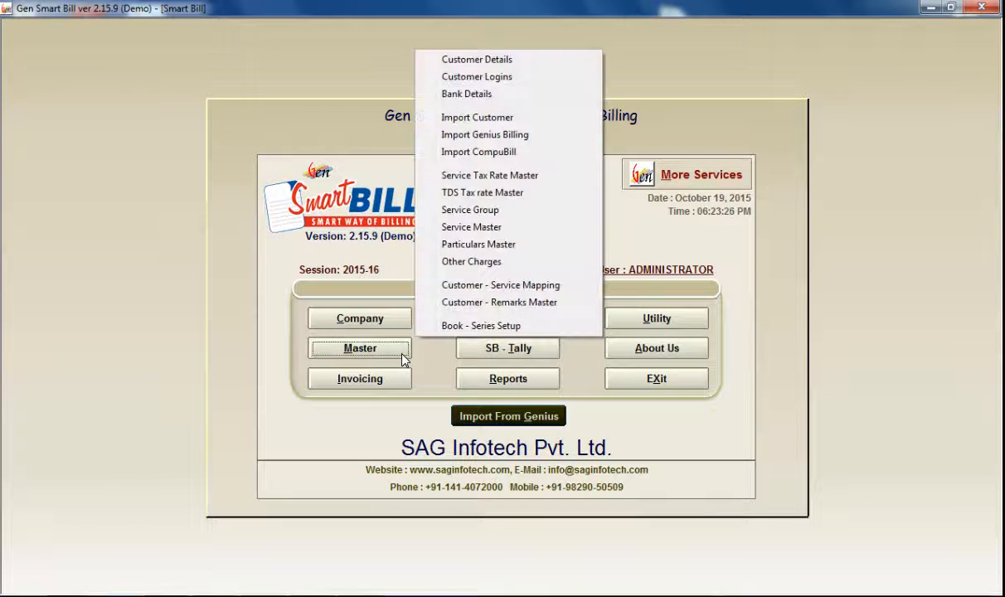
{"action": "left_click", "coordinate": [506, 96]}
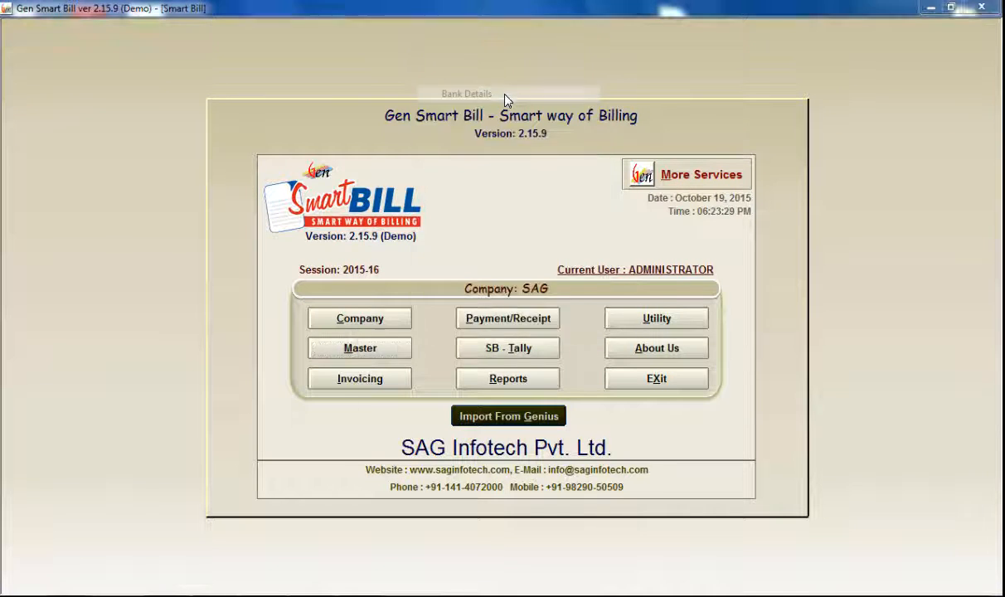
{"action": "left_click", "coordinate": [627, 152]}
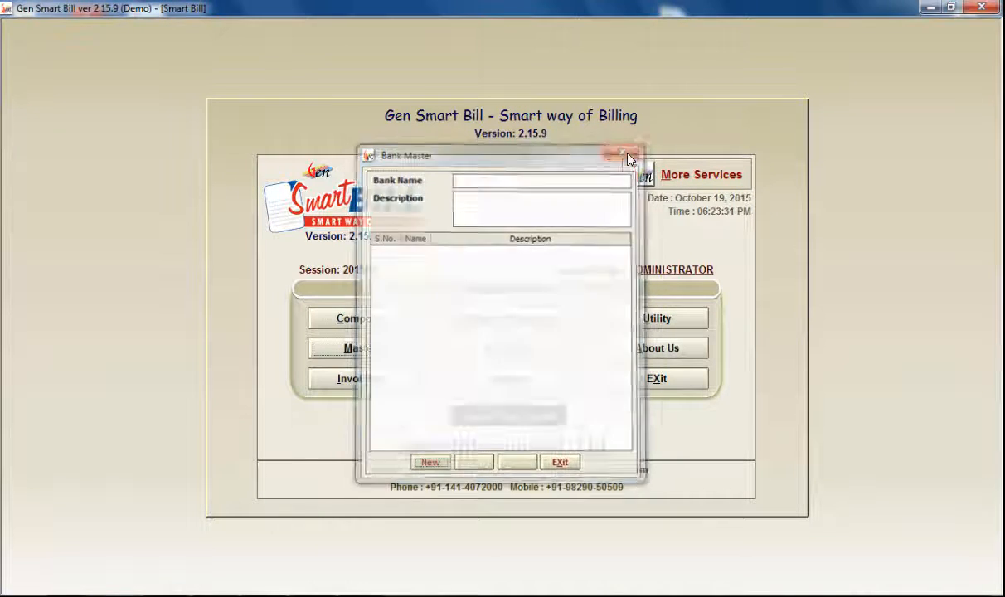
- Open the Import Customer screen with Excel as the source and view the required Excel format
{"action": "left_click", "coordinate": [372, 357]}
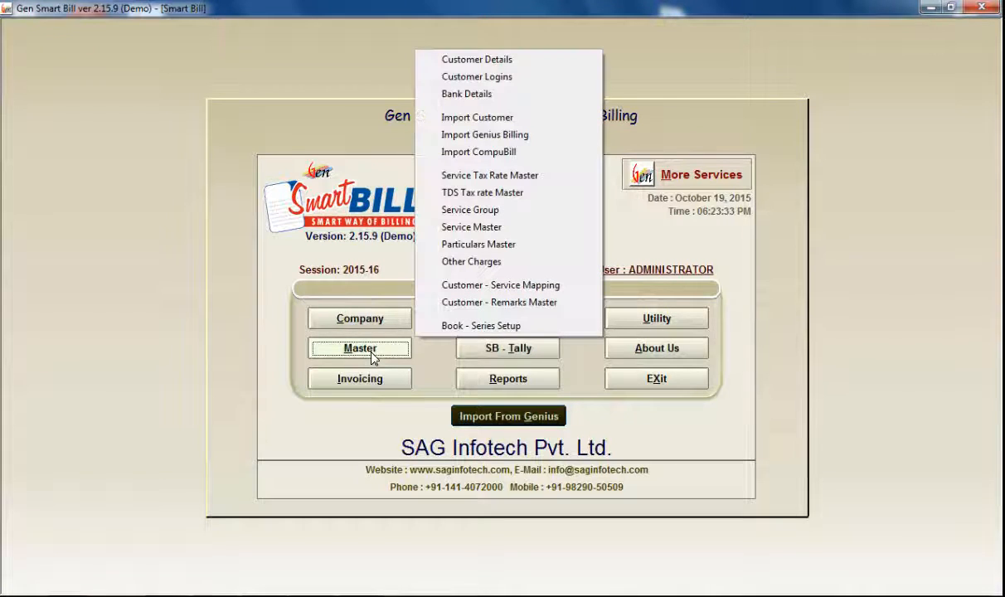
{"action": "left_click", "coordinate": [500, 124]}
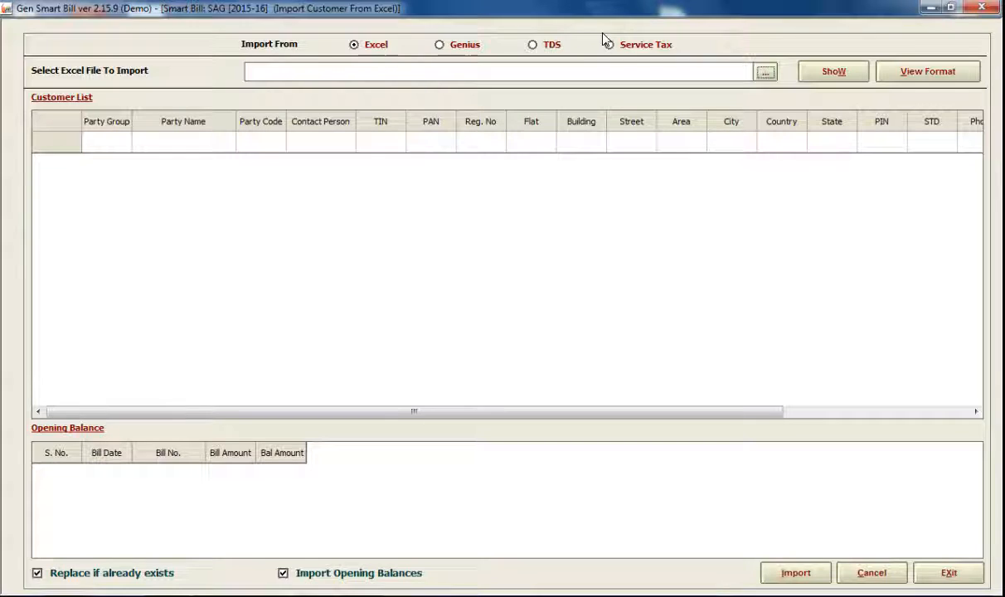
{"action": "left_click", "coordinate": [587, 67]}
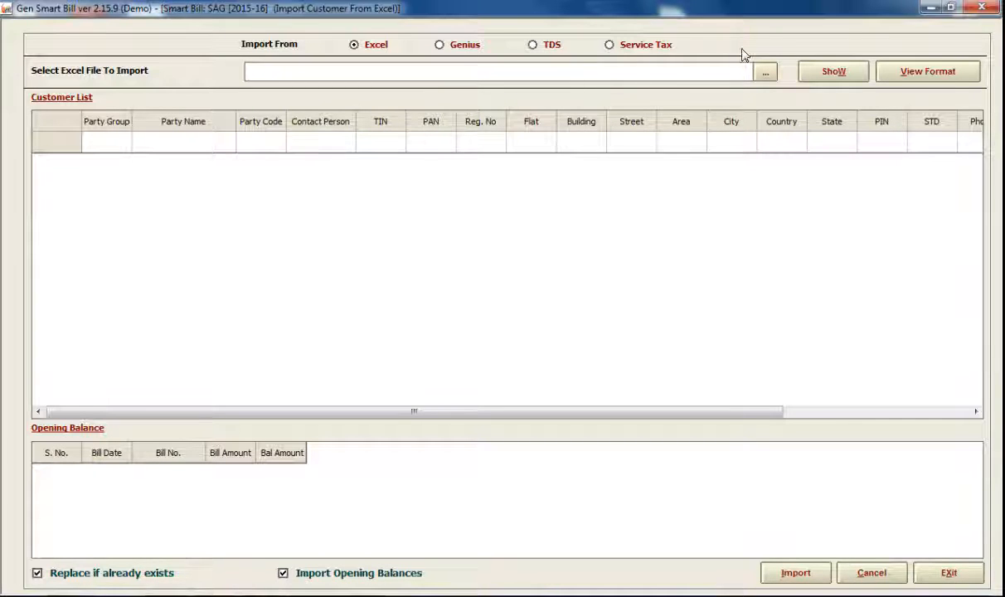
{"action": "left_click", "coordinate": [903, 75]}
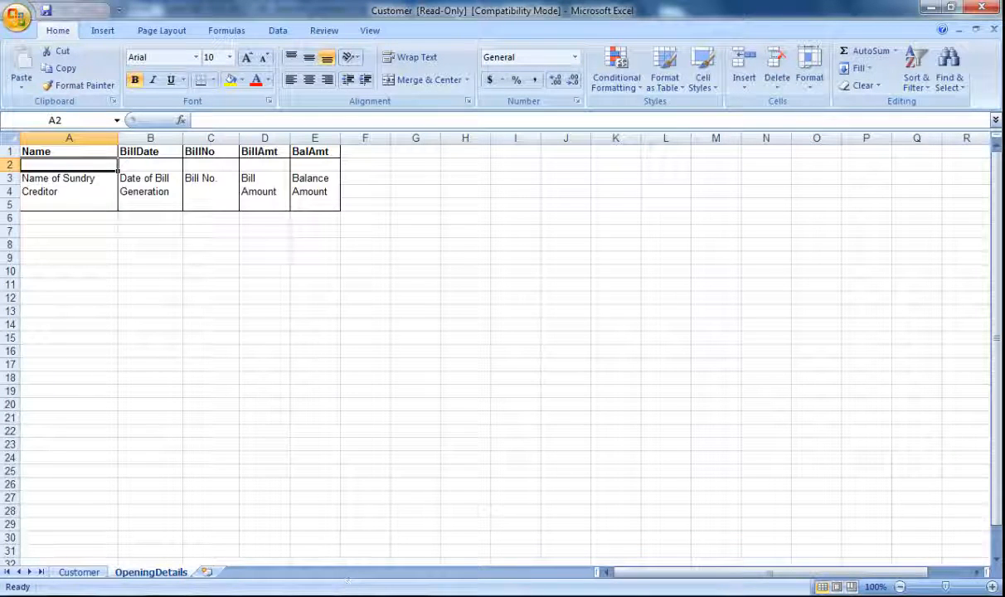
- Return to Gen Smart Bill, close the Import Customer screen, and view and quit the Import Genius Billing screen
{"action": "left_click", "coordinate": [362, 595]}
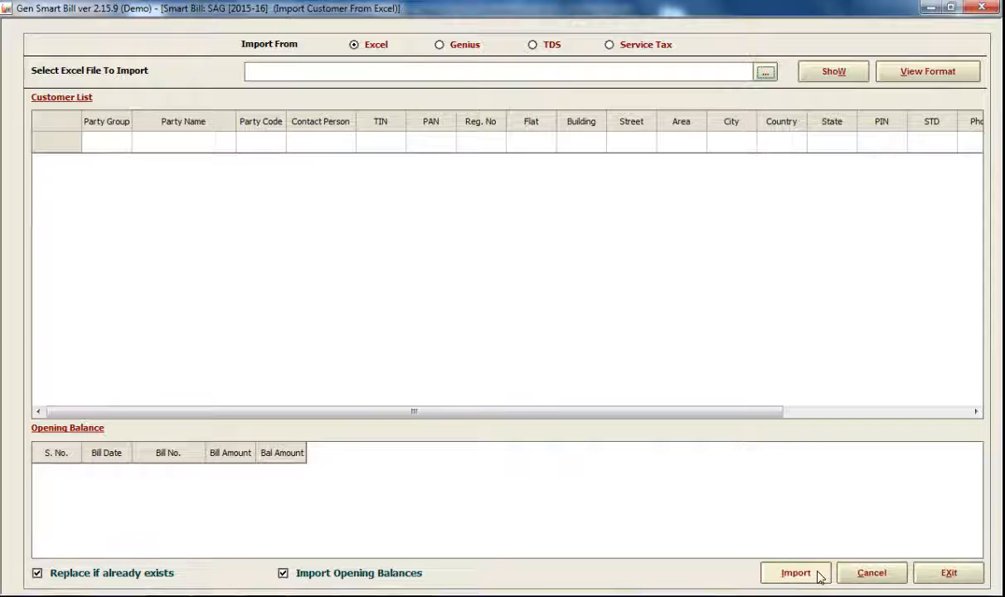
{"action": "left_click", "coordinate": [959, 572]}
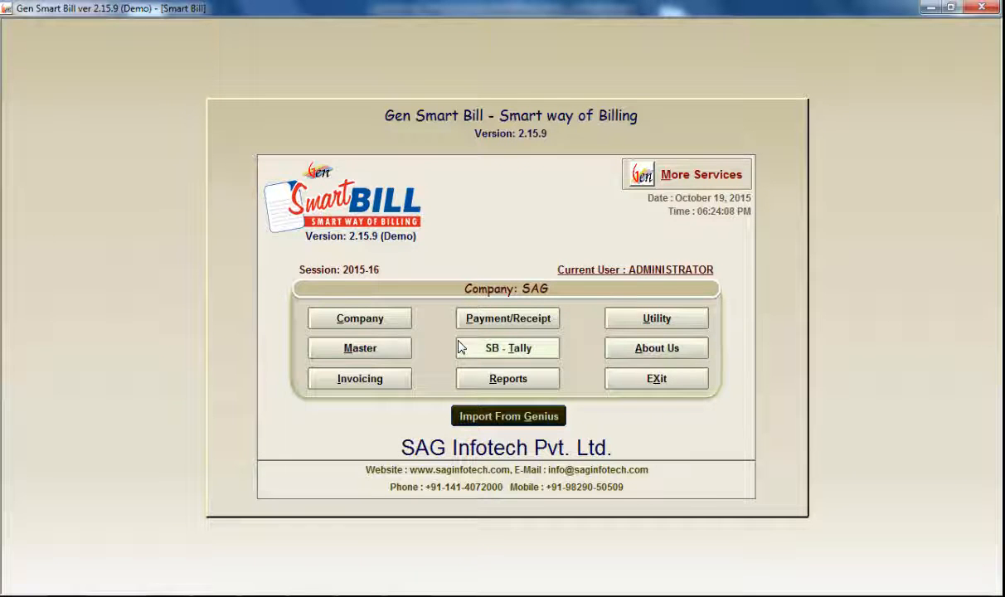
{"action": "left_click", "coordinate": [393, 350]}
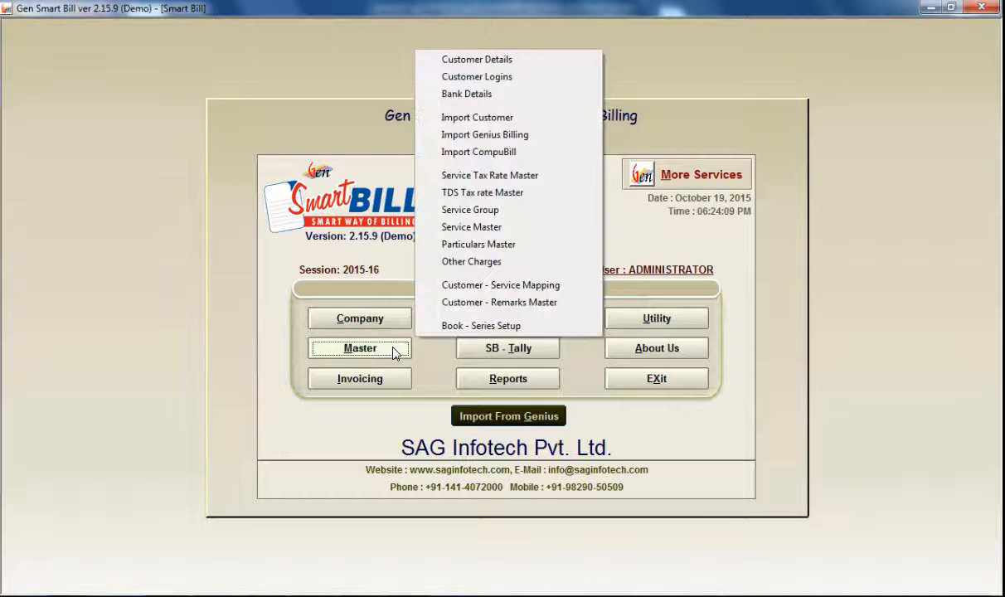
{"action": "left_click", "coordinate": [514, 137]}
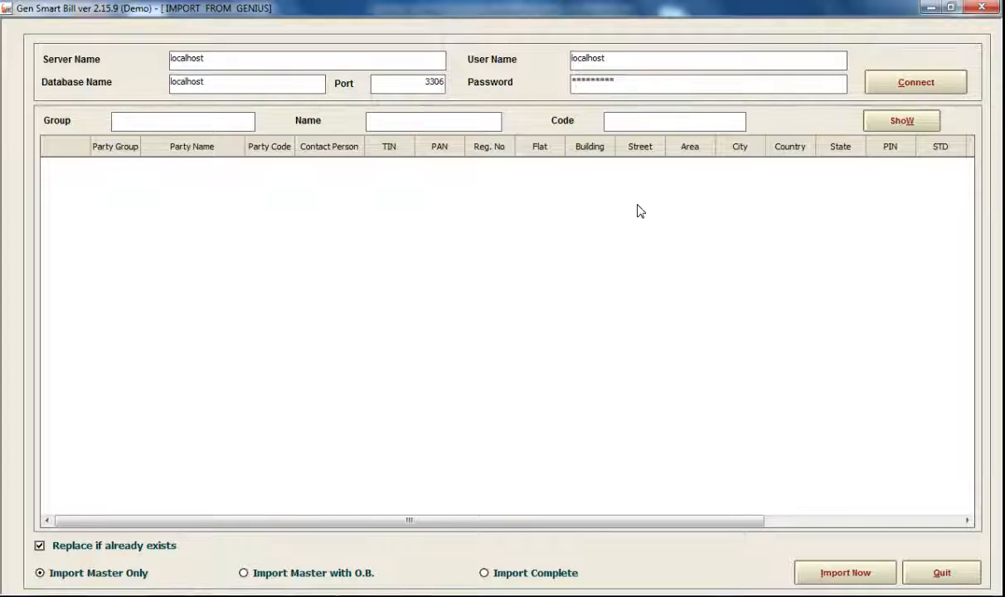
{"action": "left_click", "coordinate": [942, 573]}
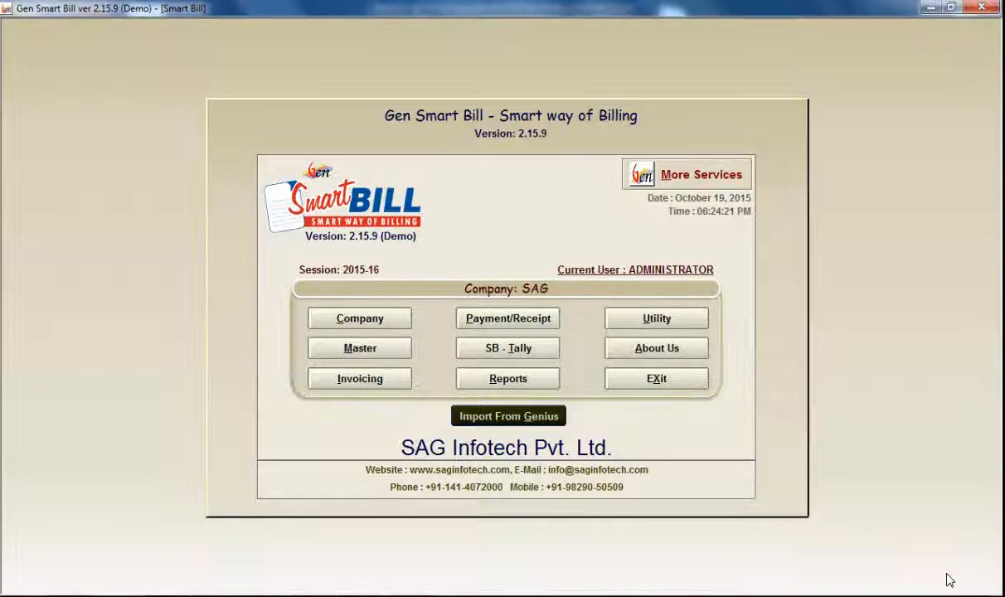
- View the Service Tax Rate Master and close it
{"action": "left_click", "coordinate": [405, 348]}
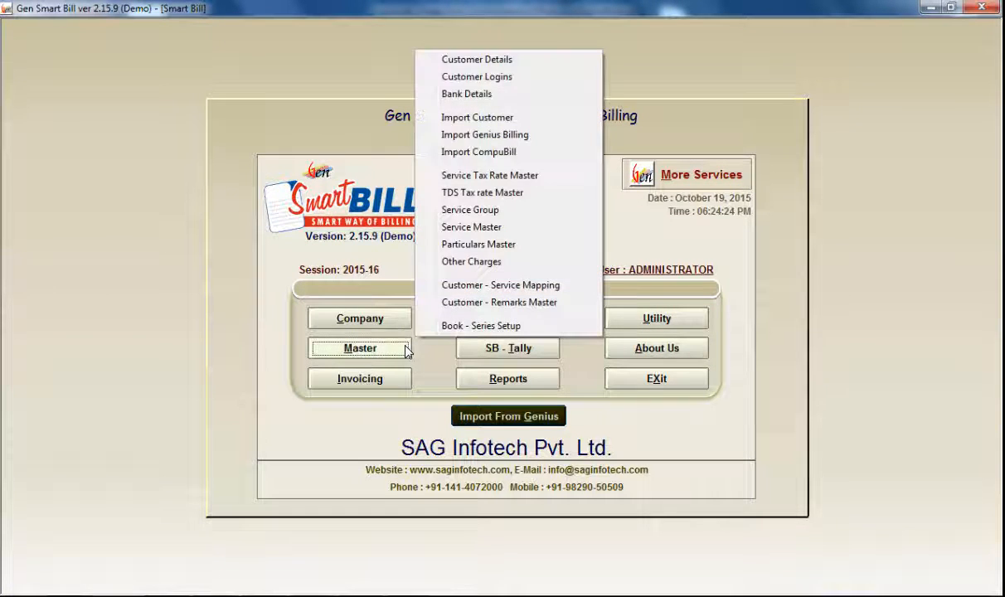
{"action": "left_click", "coordinate": [521, 173]}
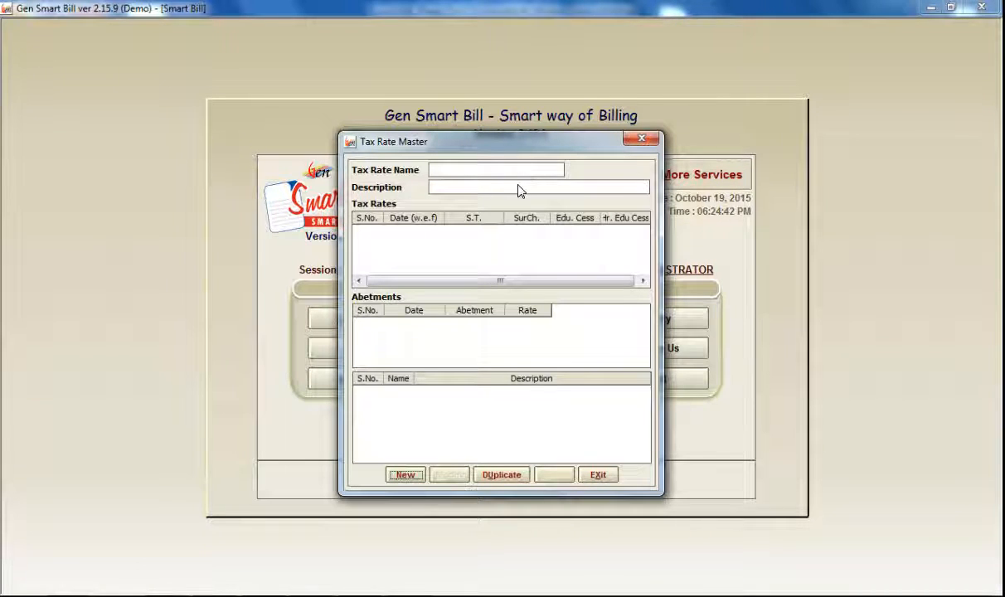
{"action": "left_click", "coordinate": [645, 138]}
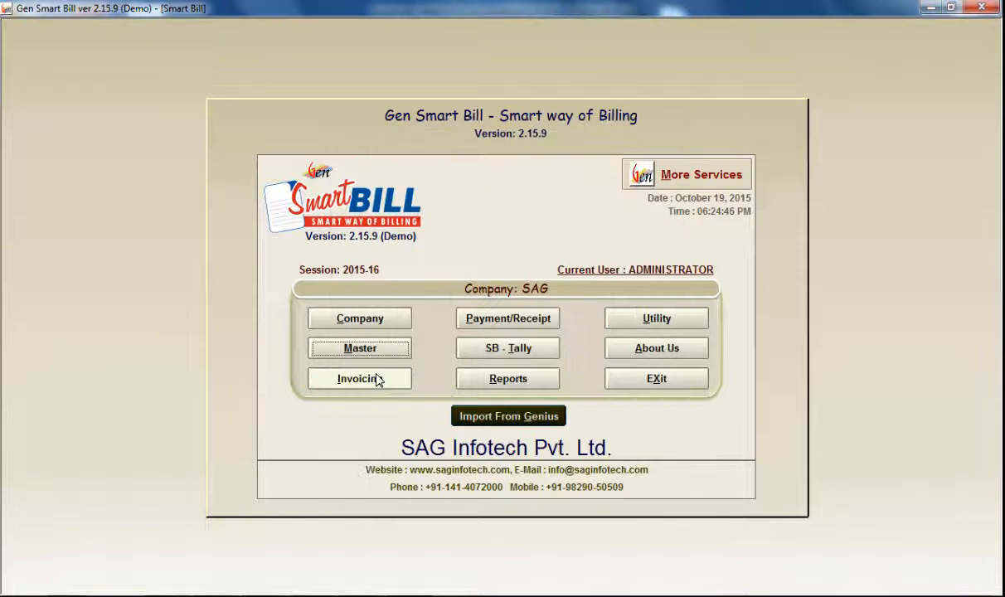
- Try a new TDS rate entry with Calculate on Amount + Service Tax ticked, and close the form without saving
{"action": "left_click", "coordinate": [385, 350]}
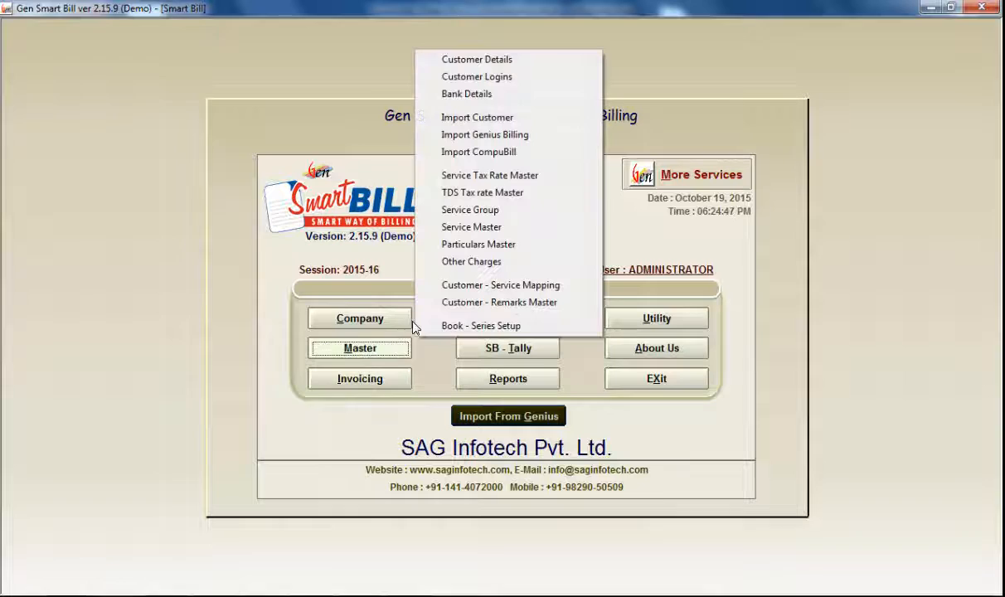
{"action": "left_click", "coordinate": [487, 197]}
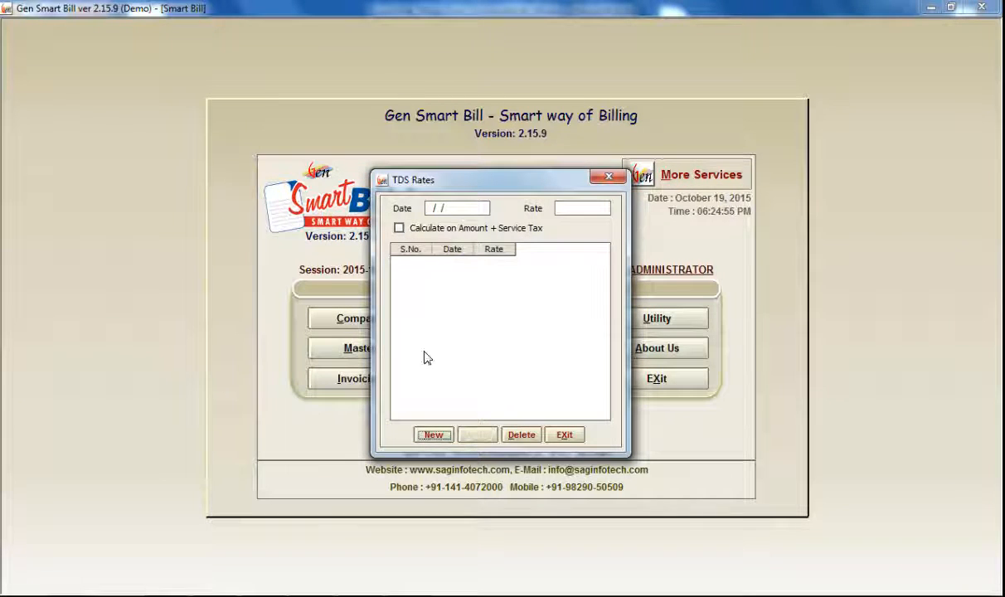
{"action": "left_click", "coordinate": [430, 436]}
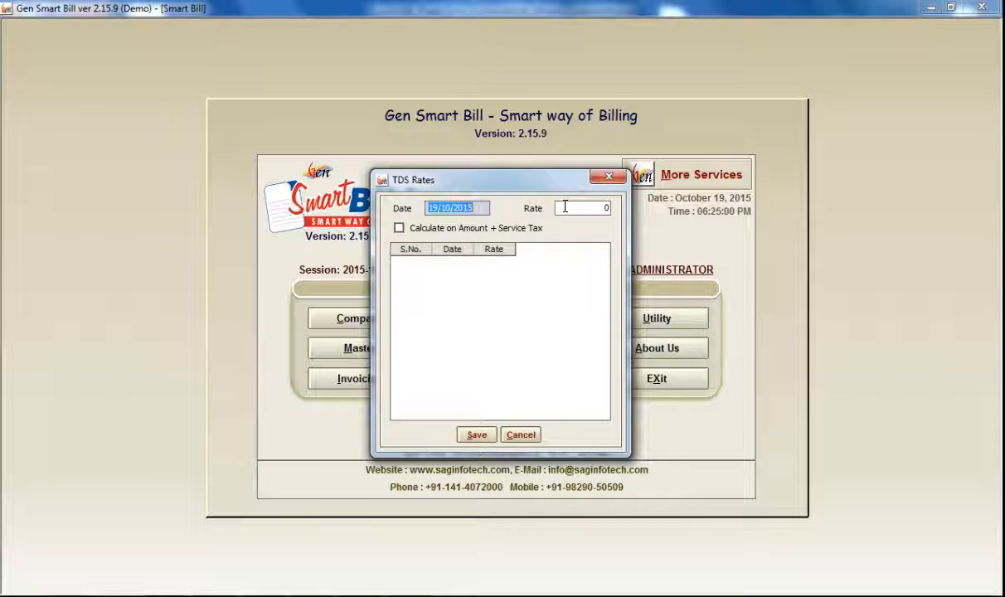
{"action": "left_click", "coordinate": [564, 207]}
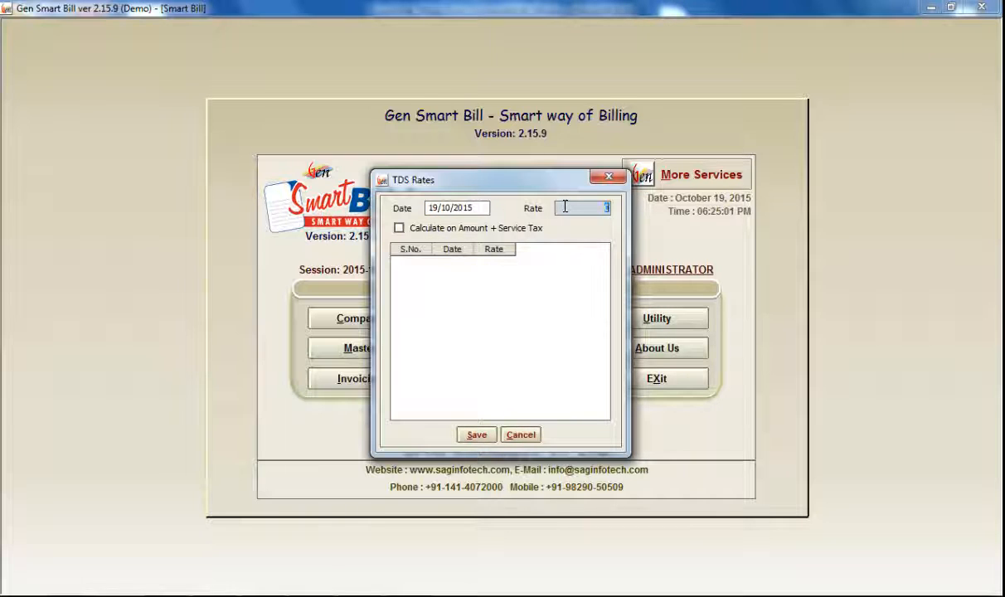
{"action": "left_click", "coordinate": [475, 230]}
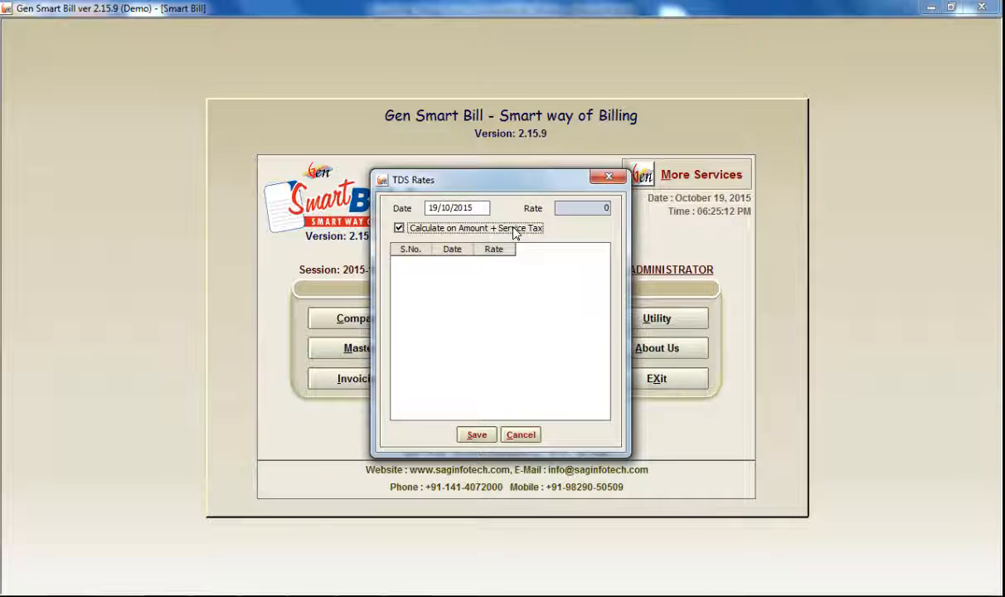
{"action": "left_click", "coordinate": [610, 179]}
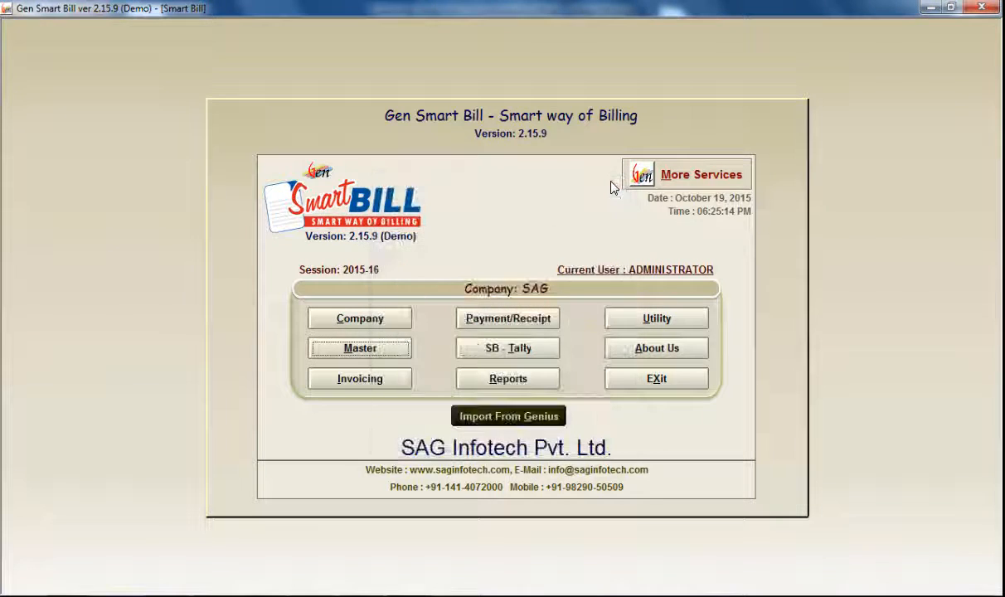
- In the Service Group master, open the CREDIT RATING AGENCIES group for modification and tick company SAG
{"action": "left_click", "coordinate": [376, 349]}
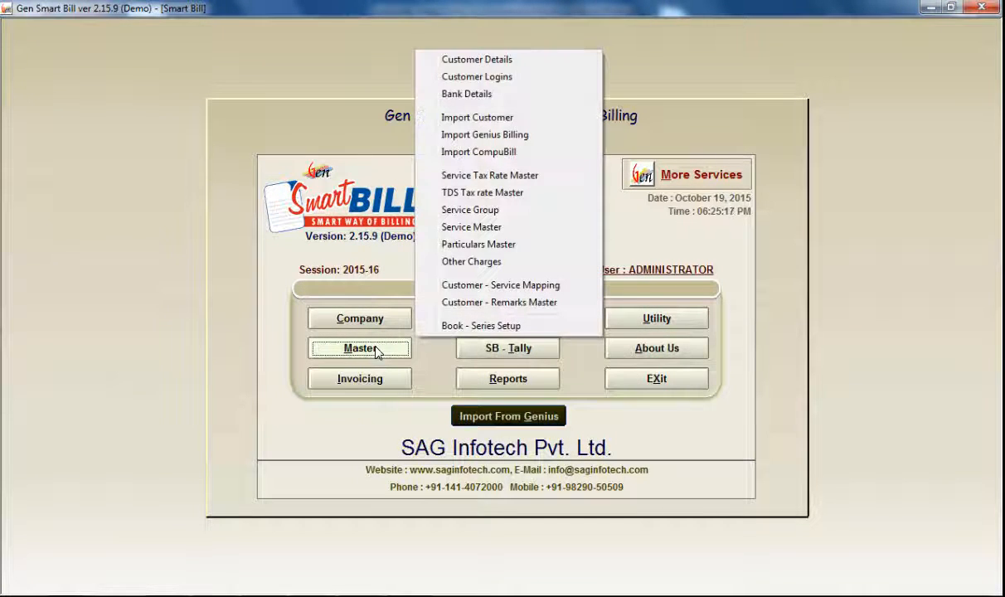
{"action": "left_click", "coordinate": [464, 213]}
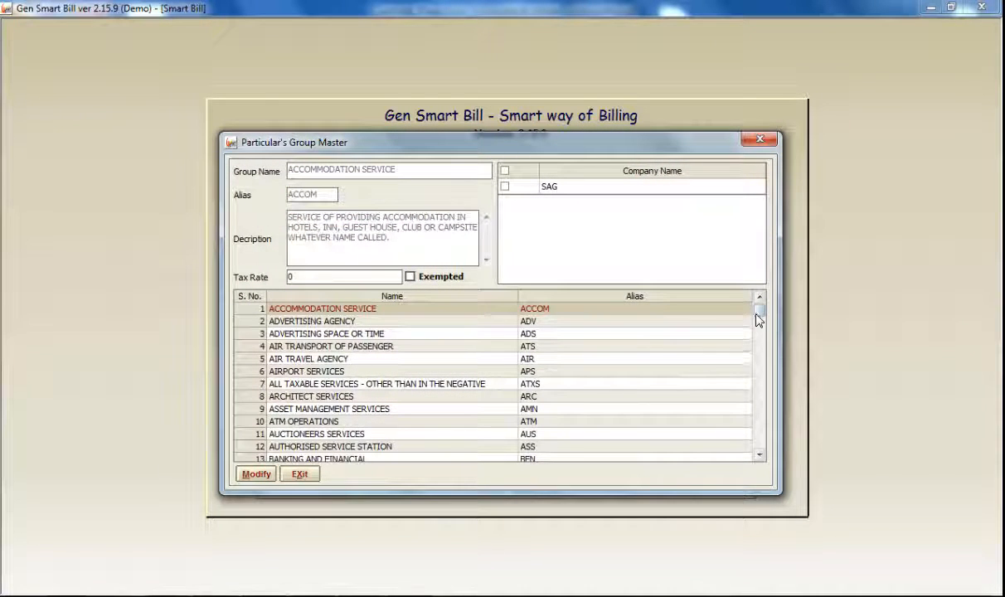
{"action": "left_click_drag", "start_coordinate": [757, 320], "coordinate": [759, 358]}
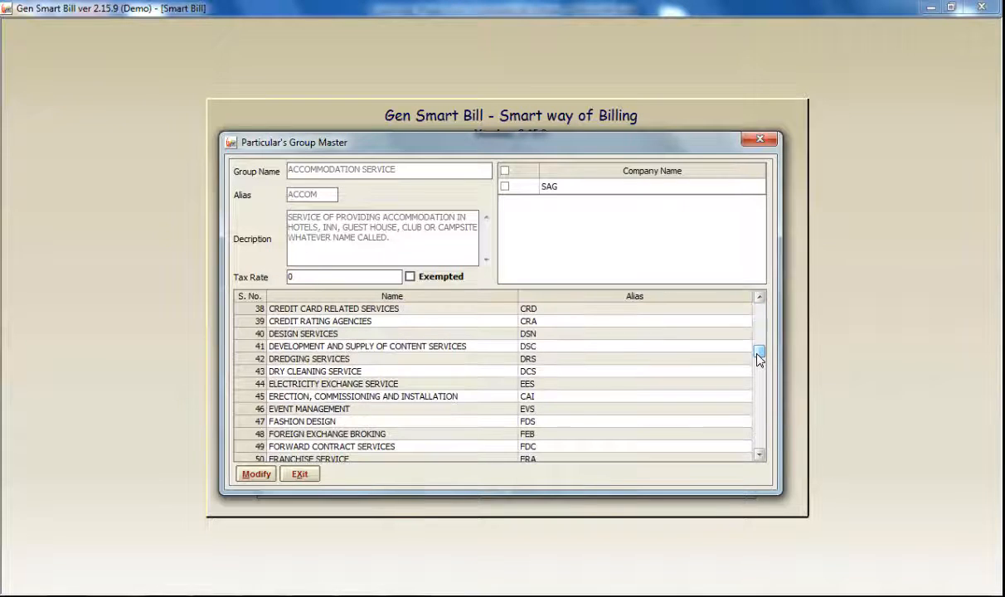
{"action": "left_click_drag", "start_coordinate": [757, 404], "coordinate": [758, 425]}
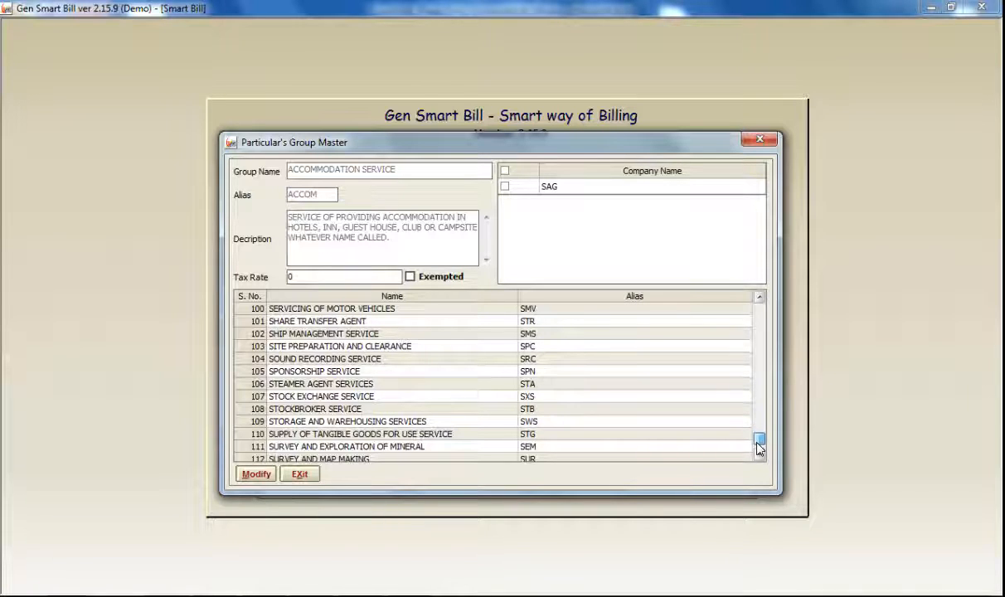
{"action": "left_click_drag", "start_coordinate": [759, 446], "coordinate": [760, 382]}
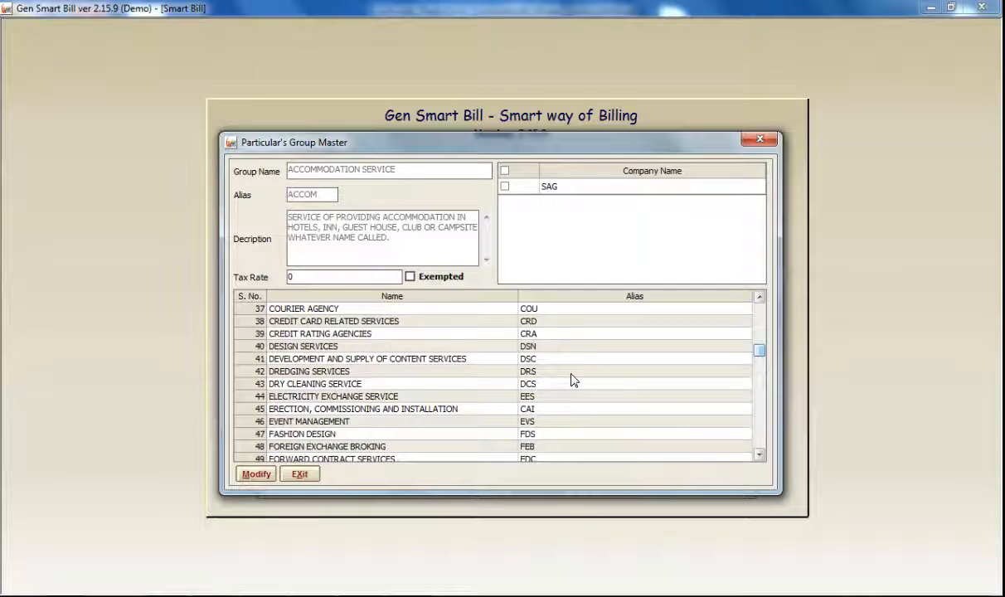
{"action": "left_click", "coordinate": [439, 335]}
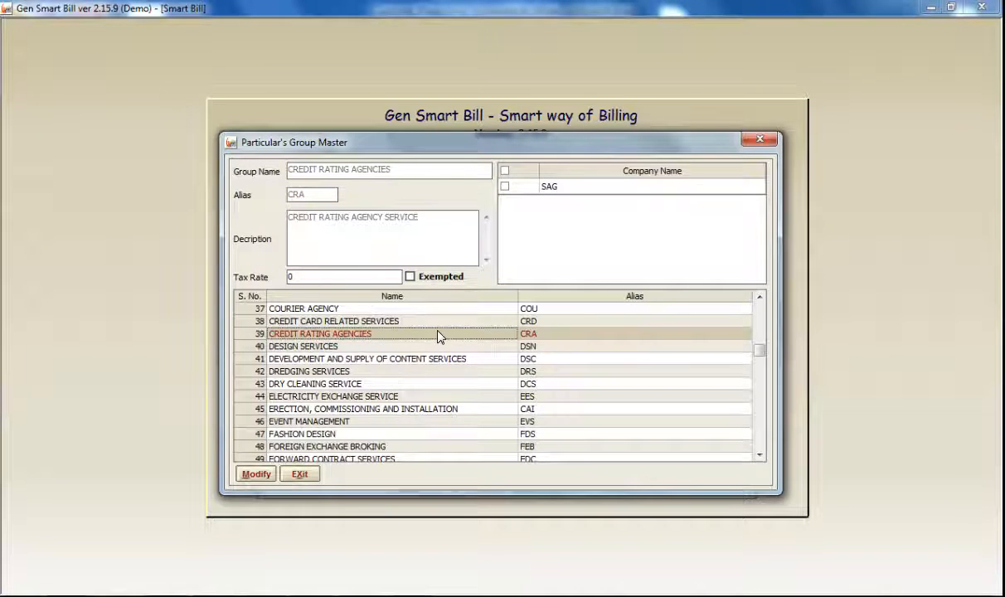
{"action": "double_click", "coordinate": [440, 335]}
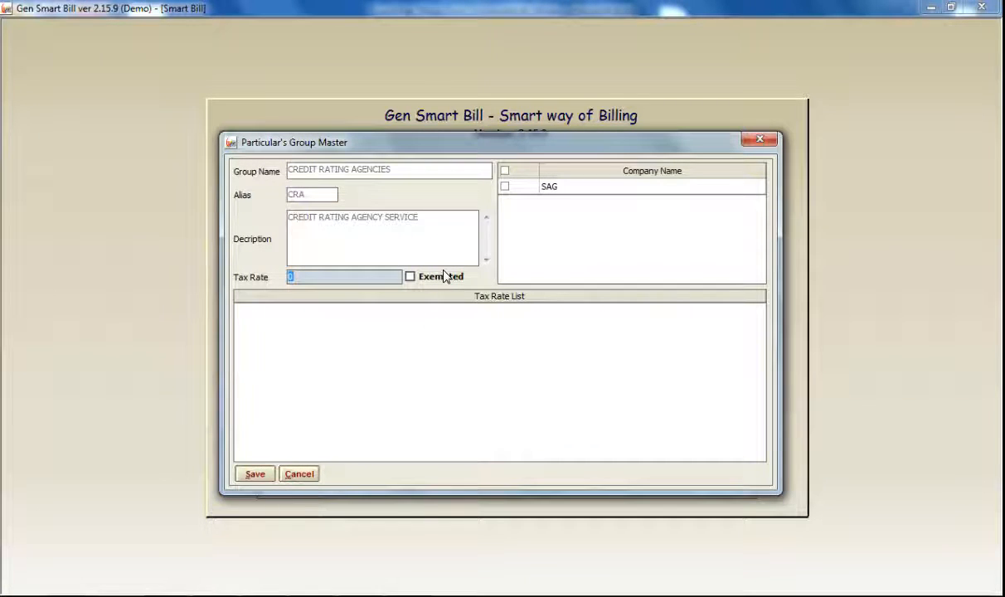
{"action": "left_click", "coordinate": [504, 187]}
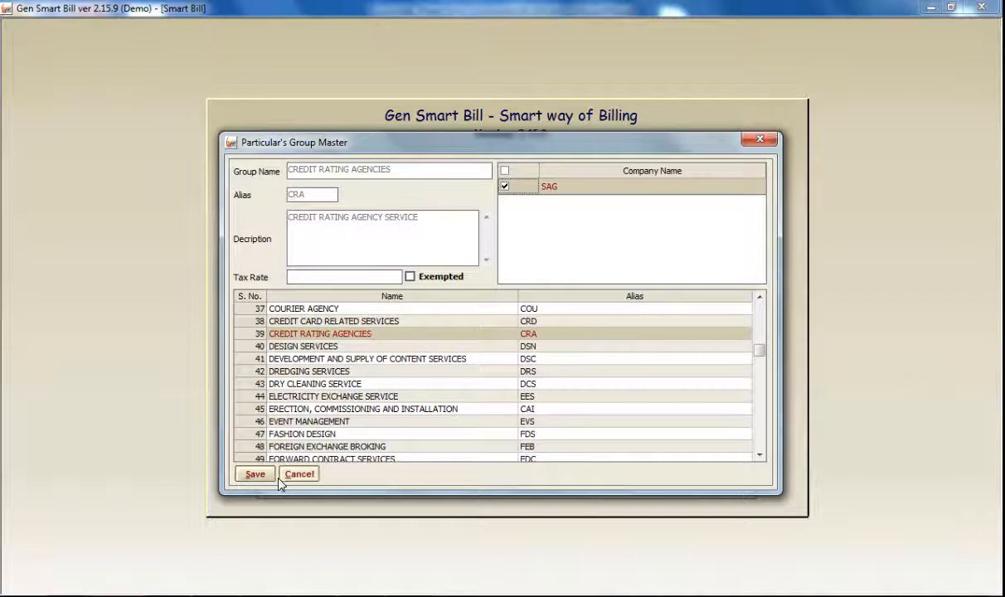
- Save the modified service group record and close the group master
{"action": "left_click", "coordinate": [254, 475]}
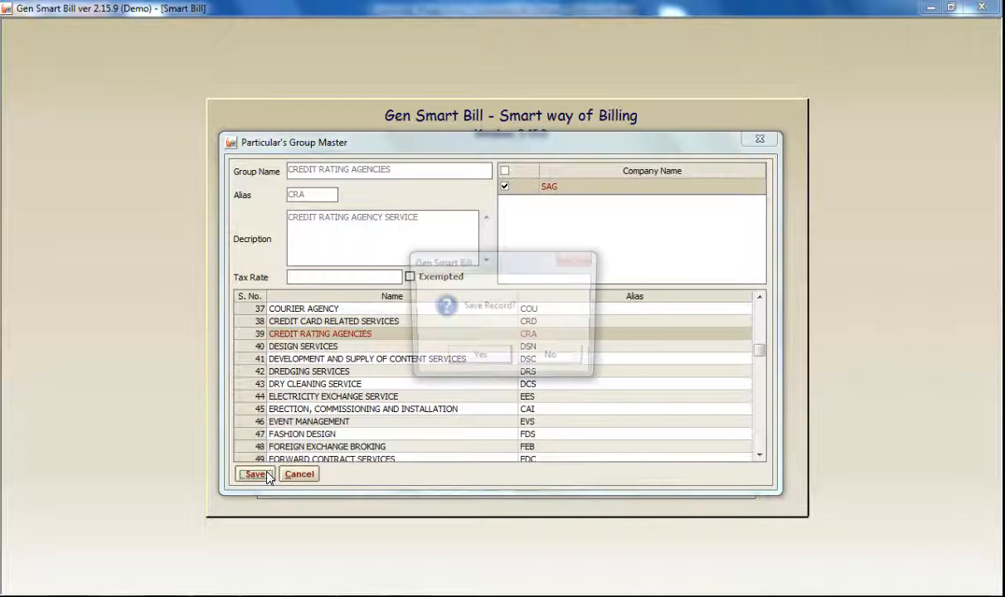
{"action": "left_click", "coordinate": [476, 362]}
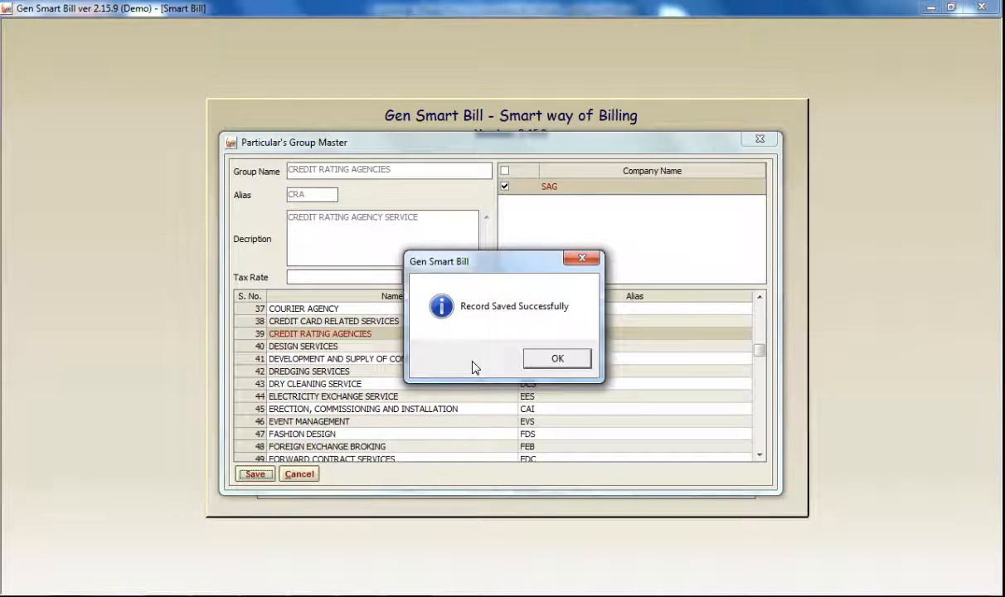
{"action": "left_click", "coordinate": [547, 360]}
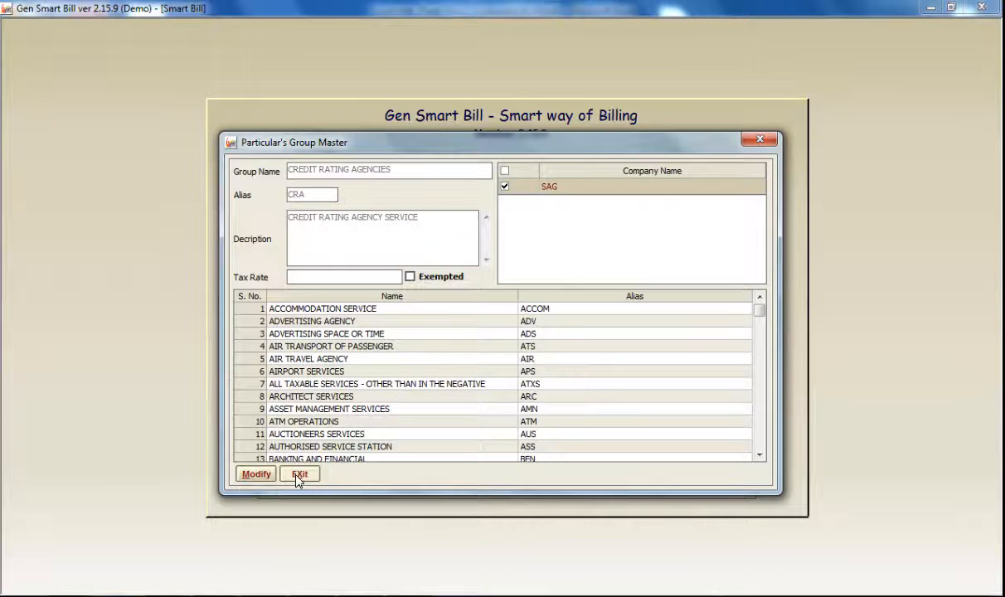
{"action": "left_click", "coordinate": [299, 475]}
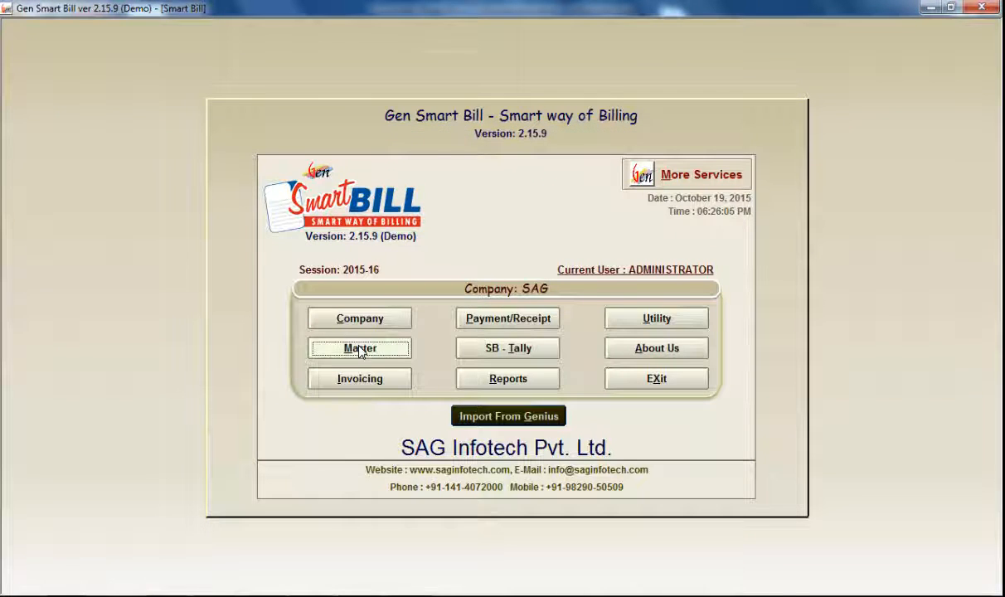
- Start a new service in the Service Master and place it under the group CREDIT RATING AGENCIES
{"action": "left_click", "coordinate": [360, 350]}
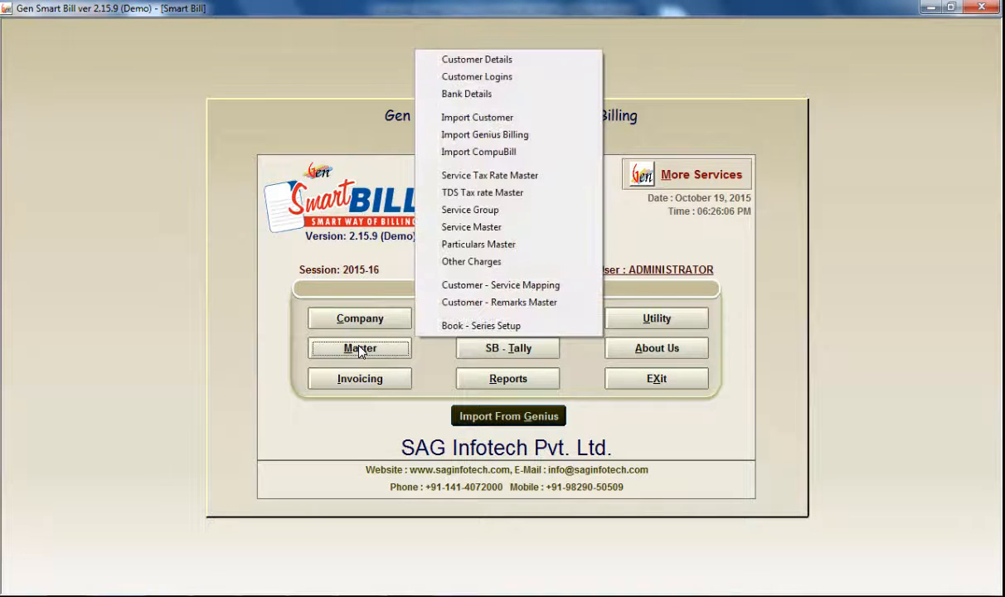
{"action": "left_click", "coordinate": [470, 227]}
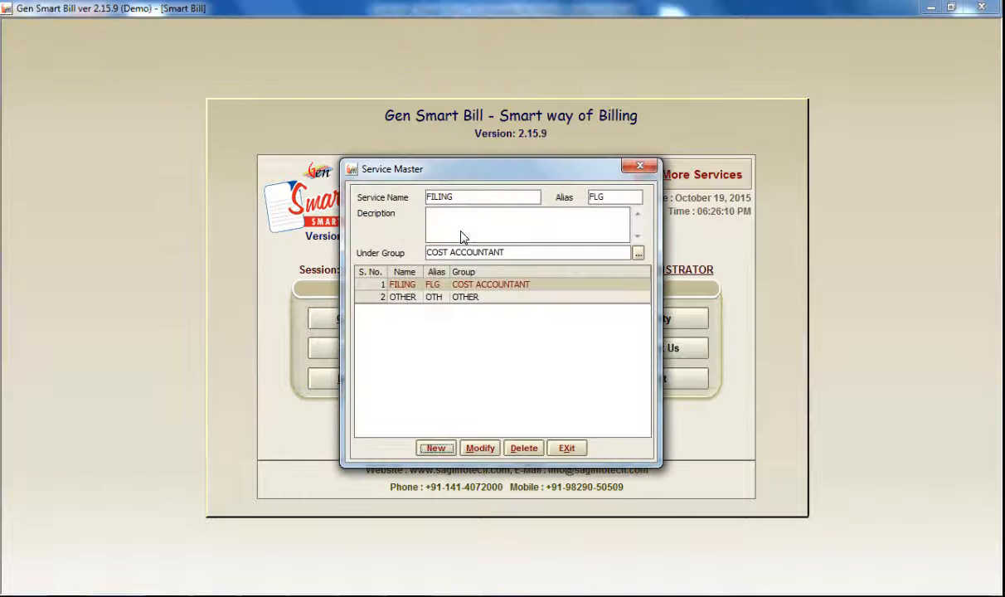
{"action": "left_click", "coordinate": [442, 451]}
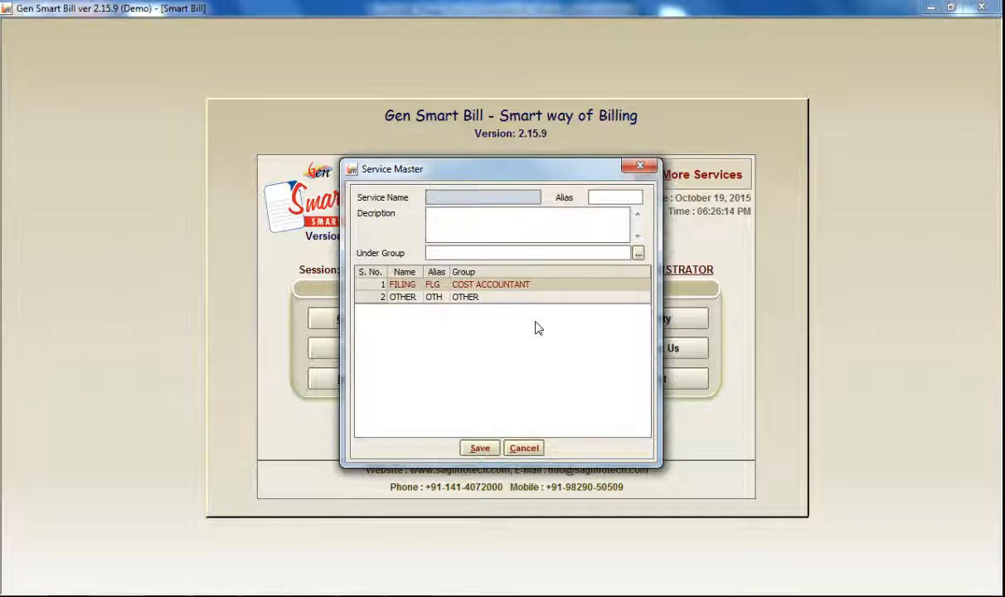
{"action": "left_click", "coordinate": [570, 254]}
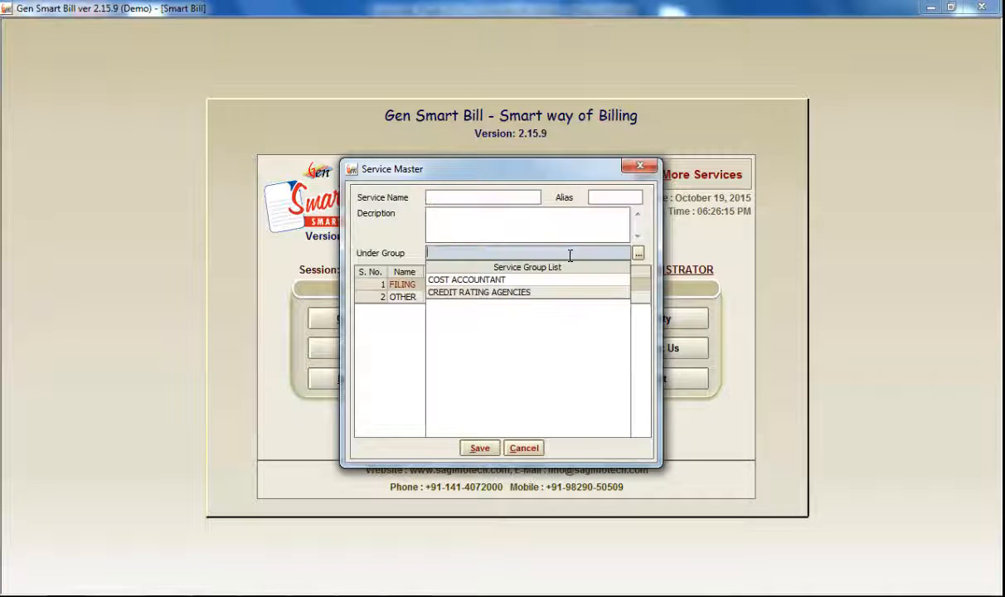
{"action": "left_click", "coordinate": [531, 293]}
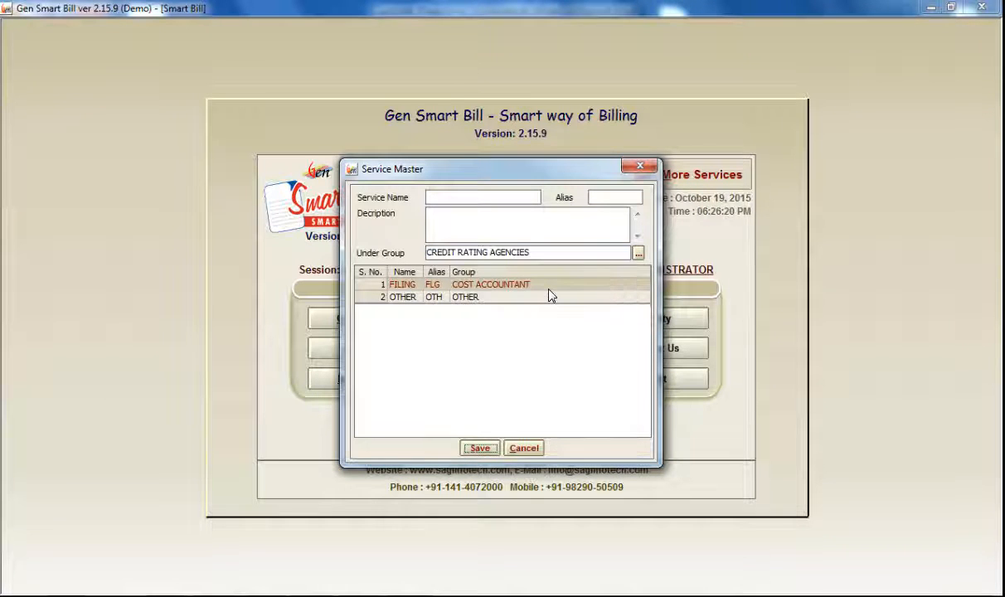
- Enter AUDIT WORK as the new service's name
{"action": "left_click", "coordinate": [467, 197]}
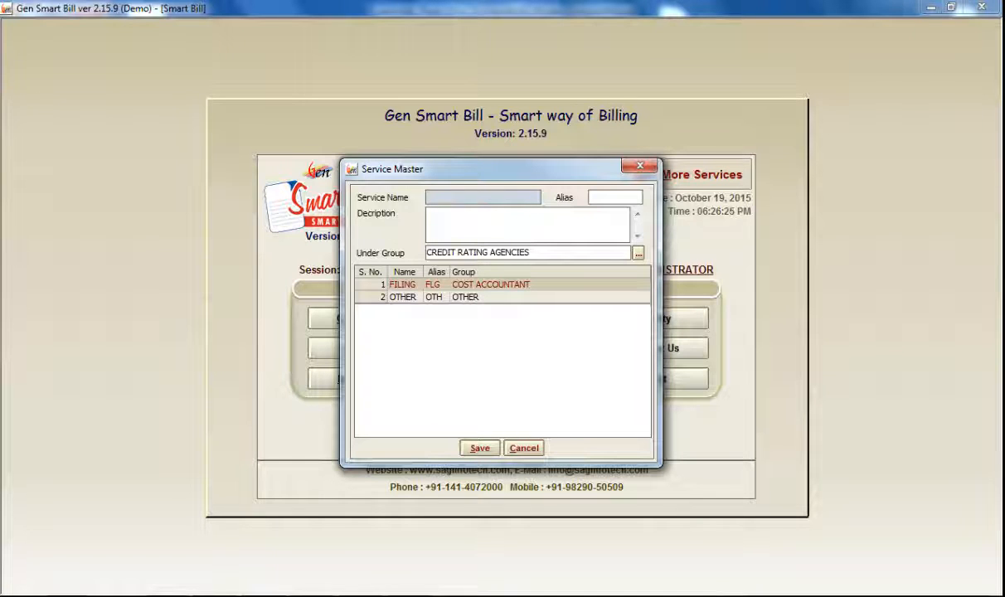
{"action": "type", "text": "IT"}
{"action": "key", "text": "BackSpace"}
{"action": "key", "text": "BackSpace"}
{"action": "type", "text": "T"}
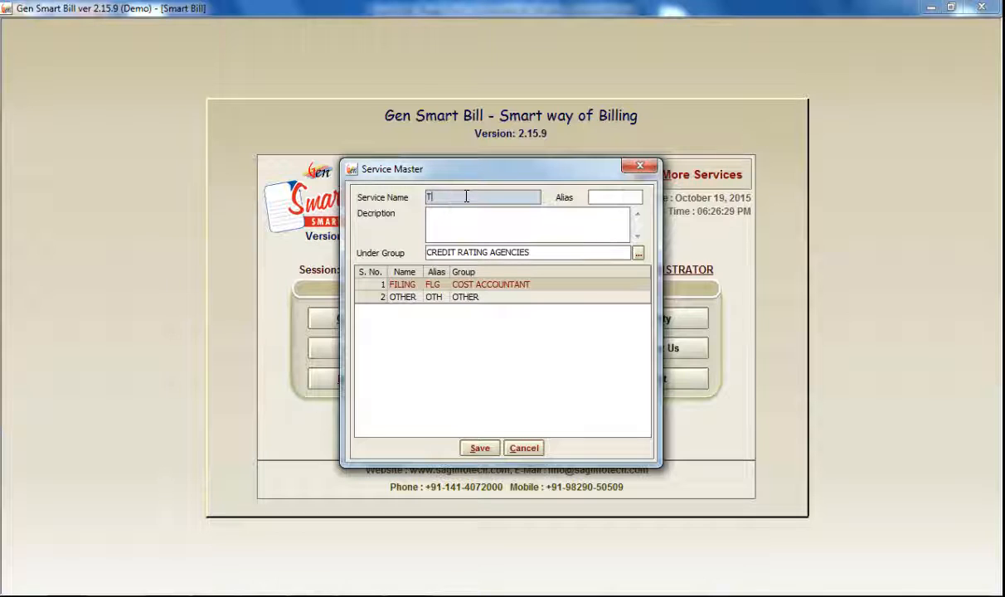
{"action": "type", "text": "DS"}
{"action": "key", "text": "BackSpace"}
{"action": "key", "text": "BackSpace"}
{"action": "key", "text": "BackSpace"}
{"action": "type", "text": "AUDIT WORK"}
- Give the AUDIT WORK service the alias AK, save the record and close the Service Master
{"action": "left_click", "coordinate": [596, 197]}
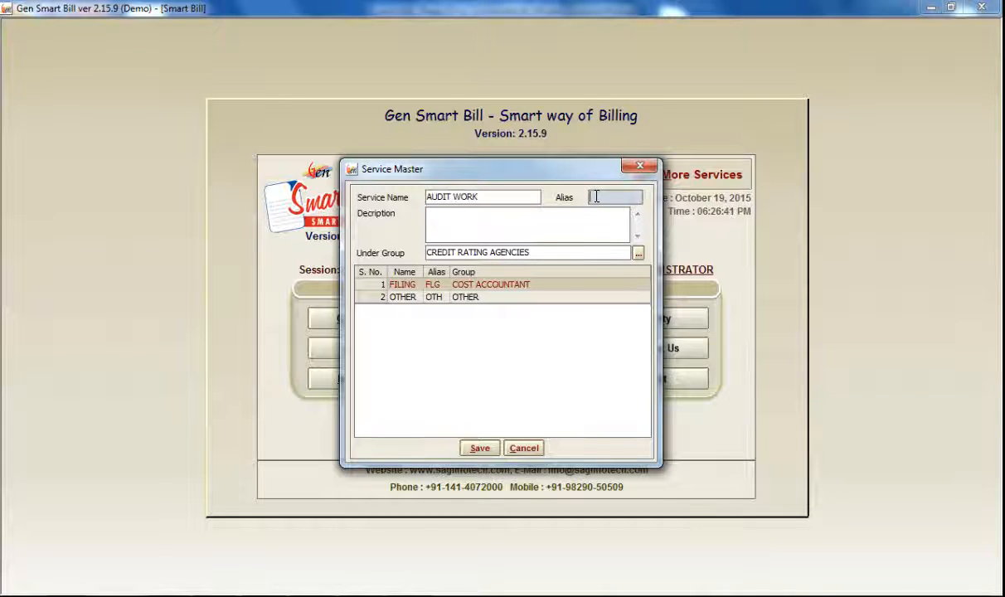
{"action": "type", "text": "AK"}
{"action": "left_click", "coordinate": [480, 448]}
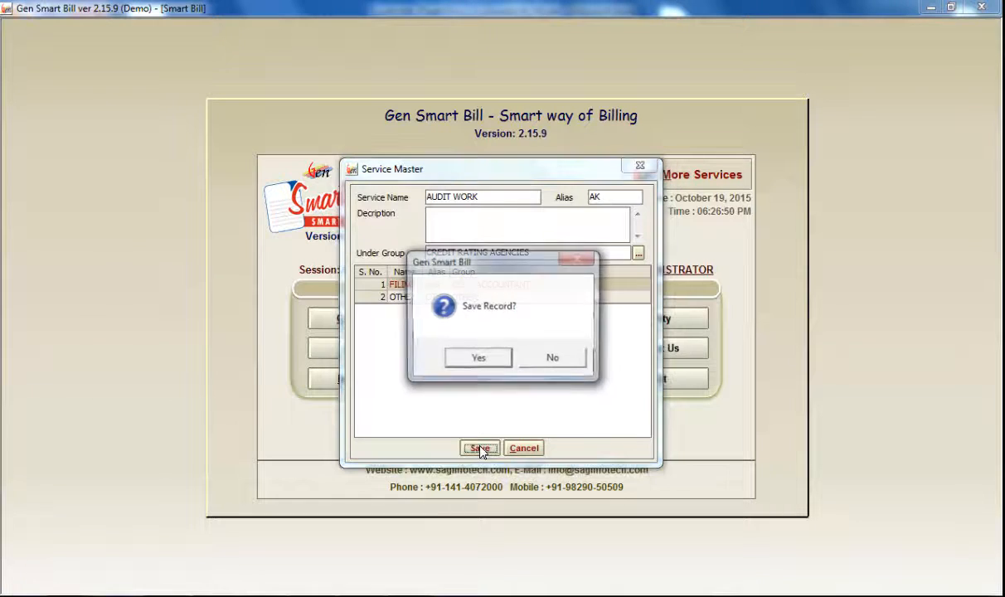
{"action": "left_click", "coordinate": [478, 360]}
{"action": "left_click", "coordinate": [549, 359]}
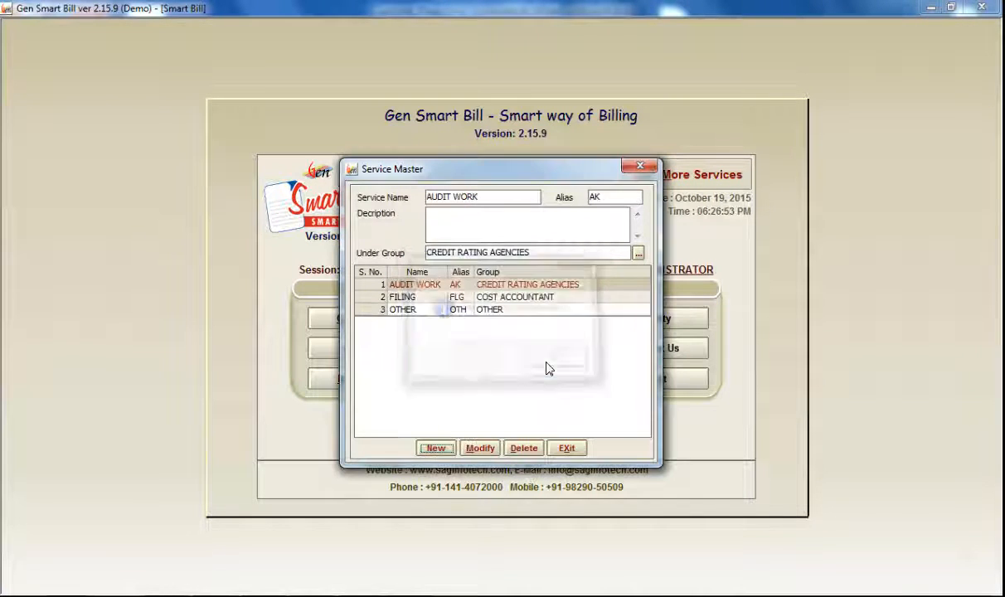
{"action": "left_click", "coordinate": [567, 448]}
- In the Particulars Master, start a new particular named AUDIT FILING with alias ALF, effective from 01/04/2012
{"action": "left_click", "coordinate": [402, 357]}
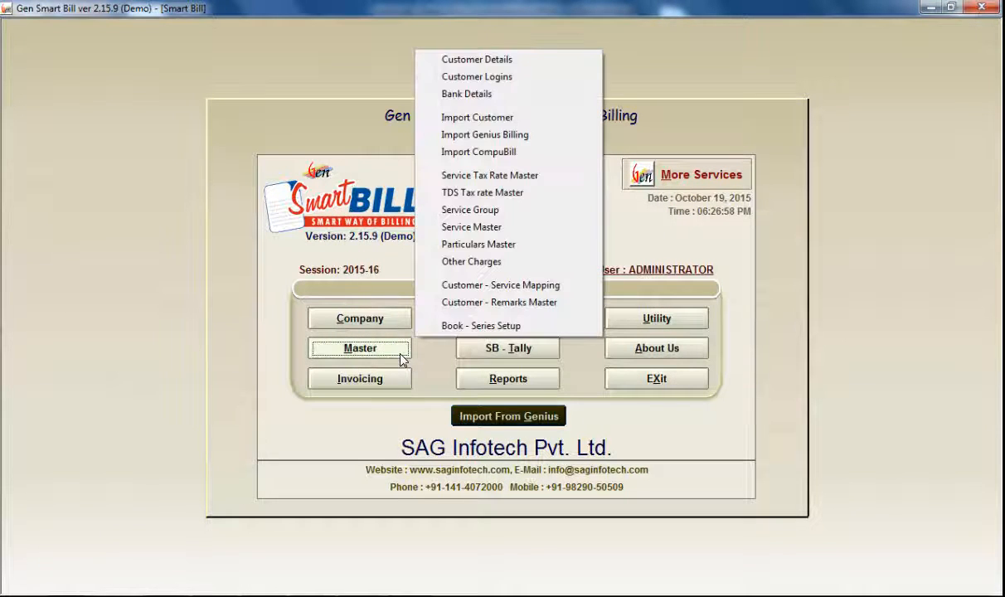
{"action": "left_click", "coordinate": [463, 246]}
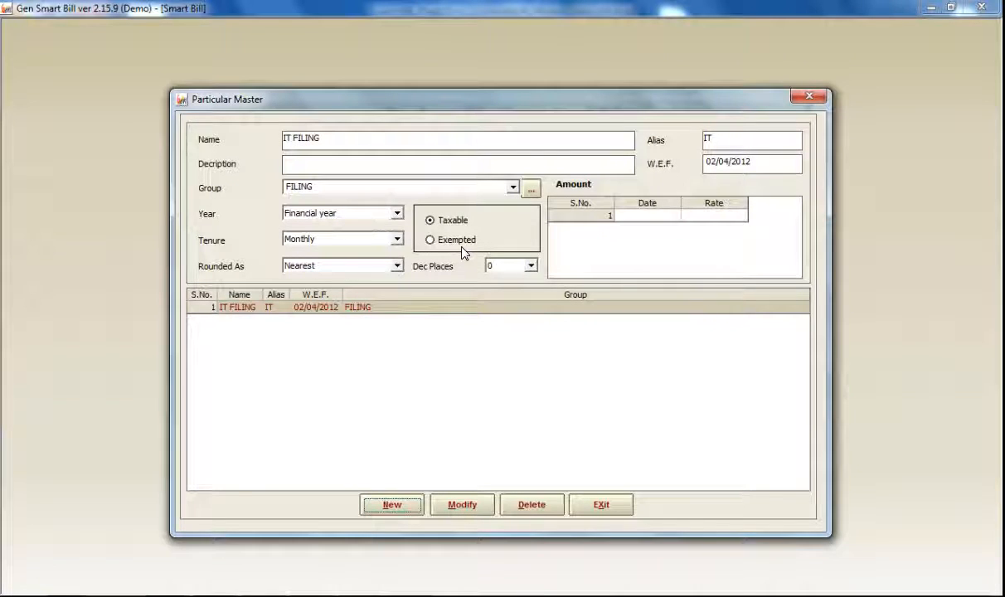
{"action": "left_click", "coordinate": [412, 507]}
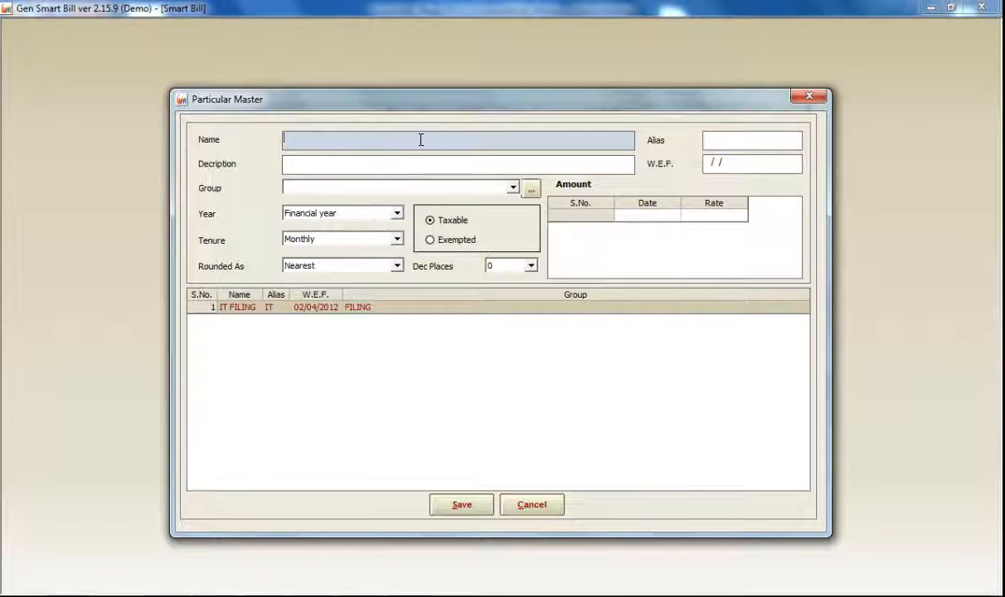
{"action": "type", "text": "AUDIT FILING"}
{"action": "left_click", "coordinate": [723, 139]}
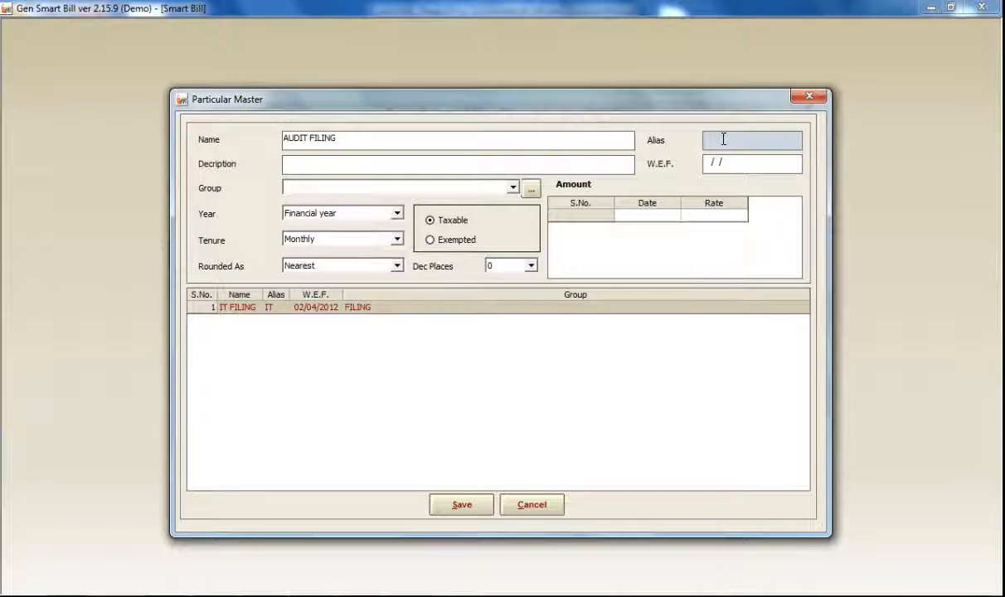
{"action": "type", "text": "ALF"}
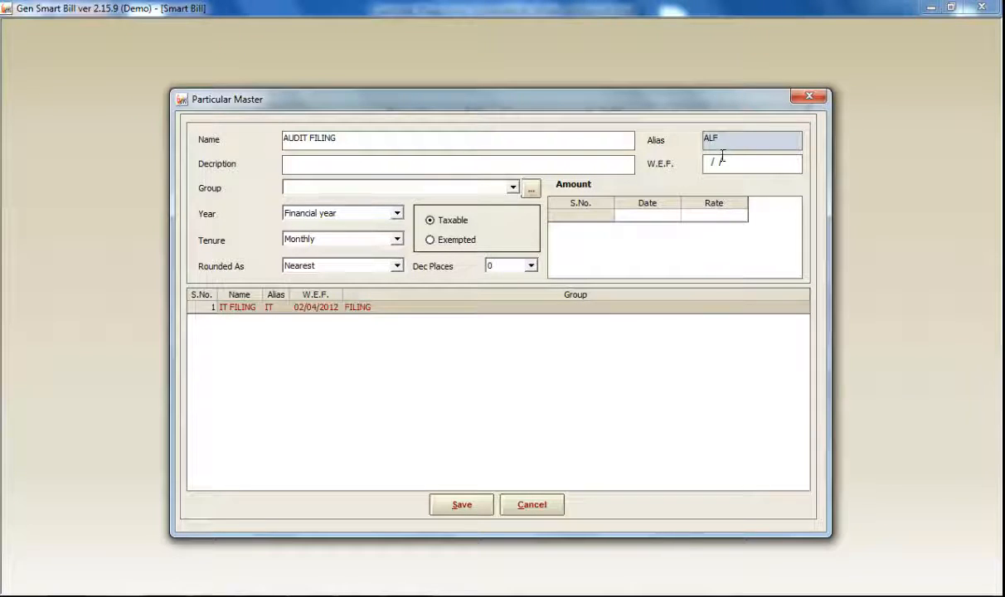
{"action": "left_click", "coordinate": [709, 160]}
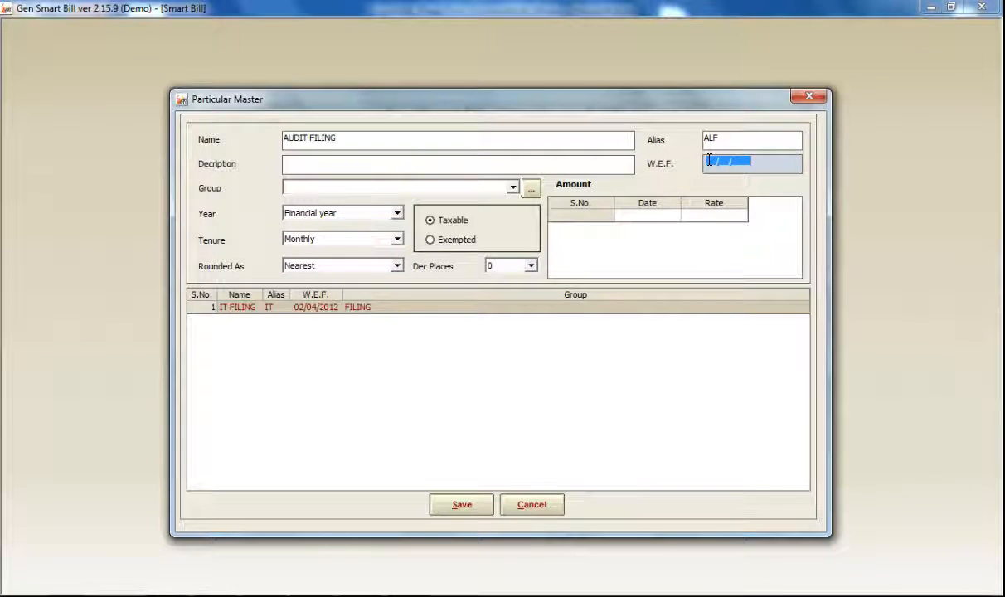
{"action": "type", "text": "01/04/2012"}
- Place the AUDIT FILING particular under the group AUDIT WORK with a Monthly tenure
{"action": "left_click", "coordinate": [514, 188]}
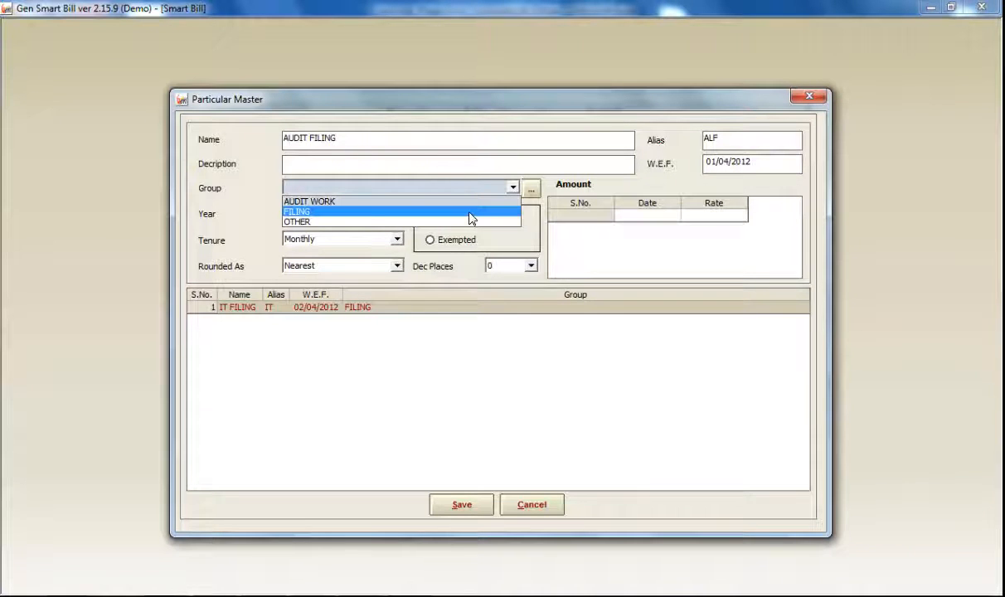
{"action": "left_click", "coordinate": [470, 217]}
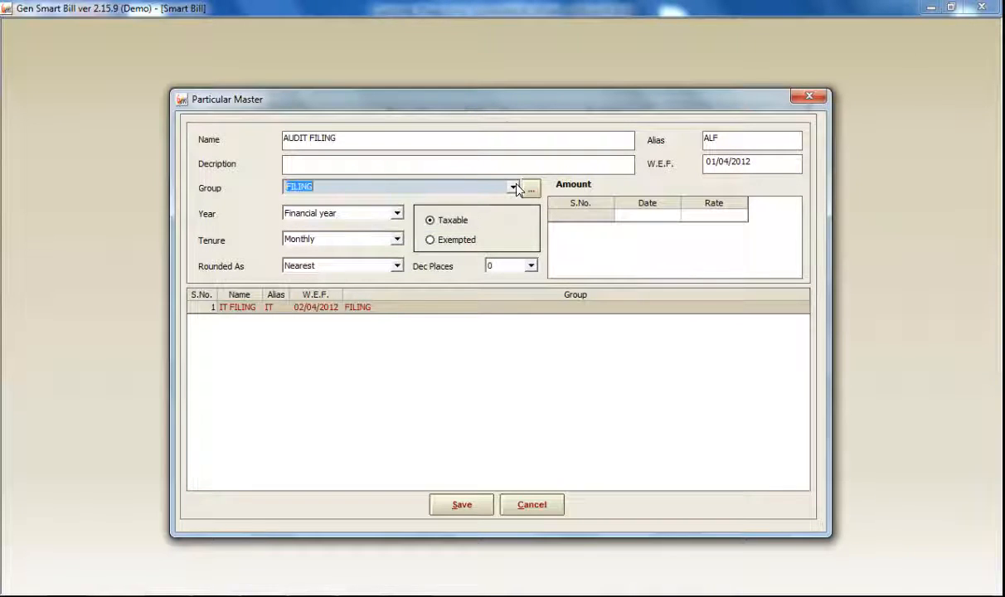
{"action": "left_click", "coordinate": [514, 188]}
{"action": "left_click", "coordinate": [487, 201]}
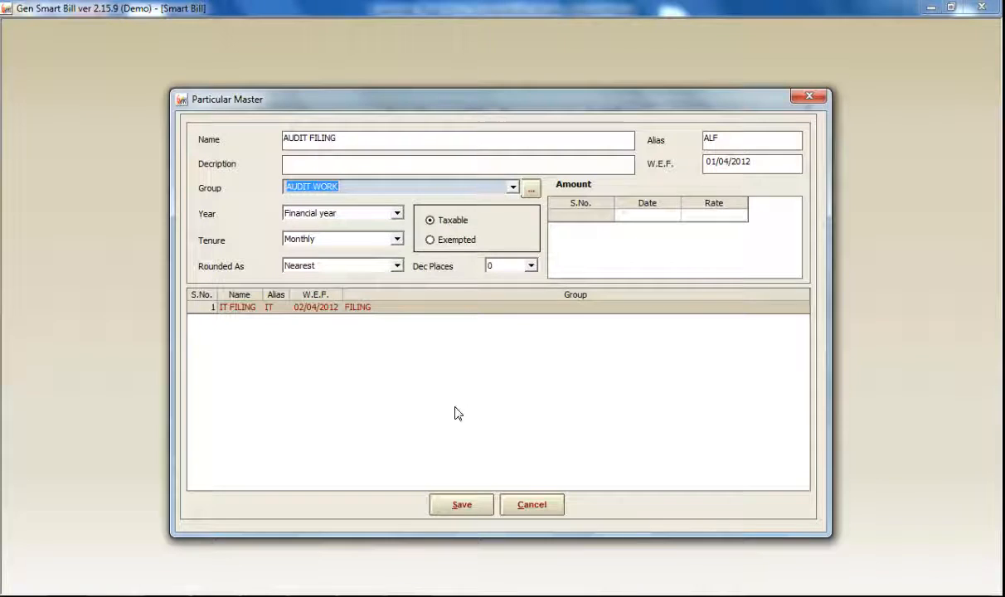
{"action": "left_click", "coordinate": [399, 241]}
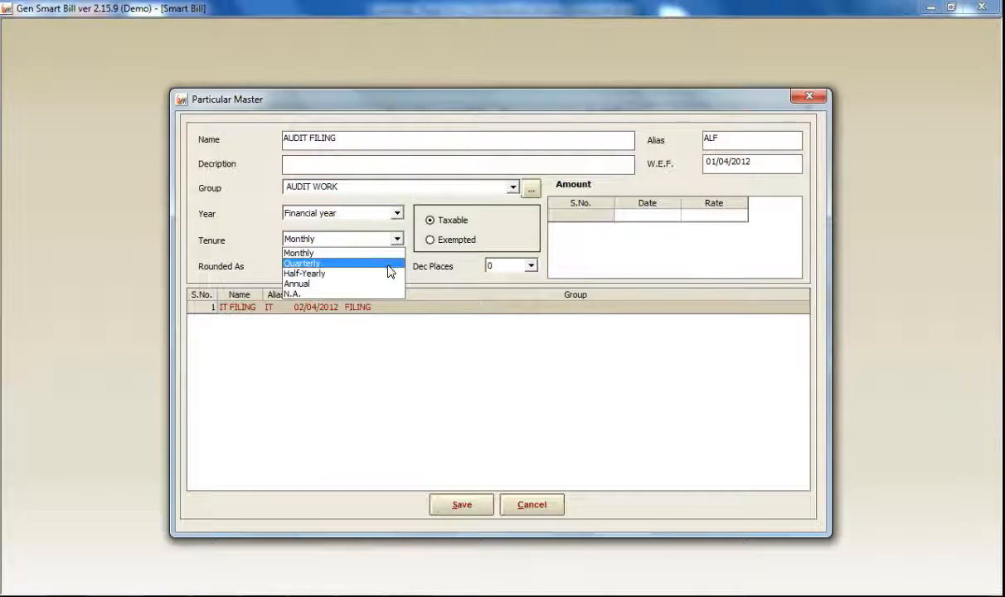
{"action": "left_click", "coordinate": [387, 253]}
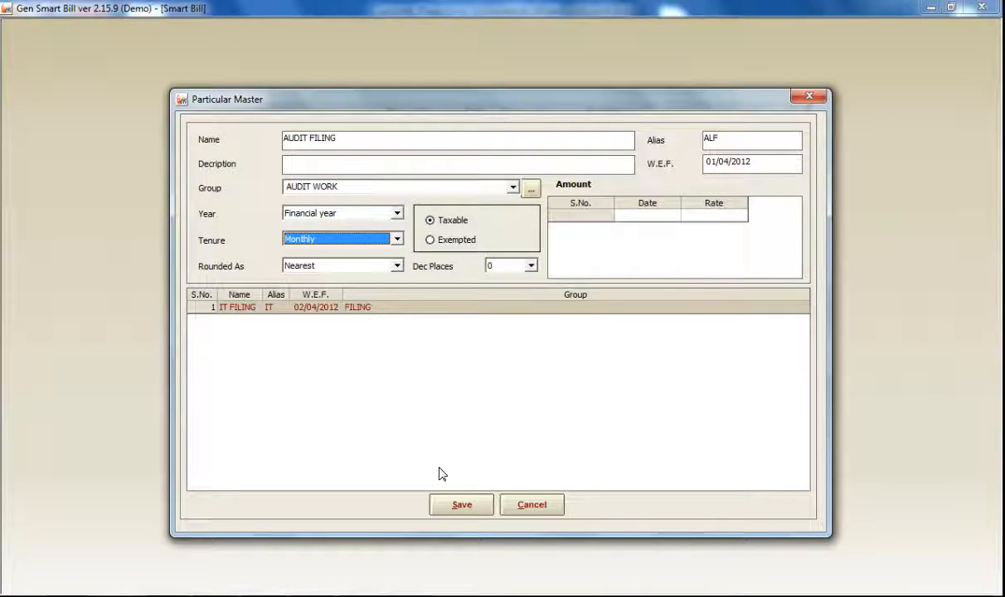
- Save the new particular record and close the Particulars Master
{"action": "left_click", "coordinate": [453, 512]}
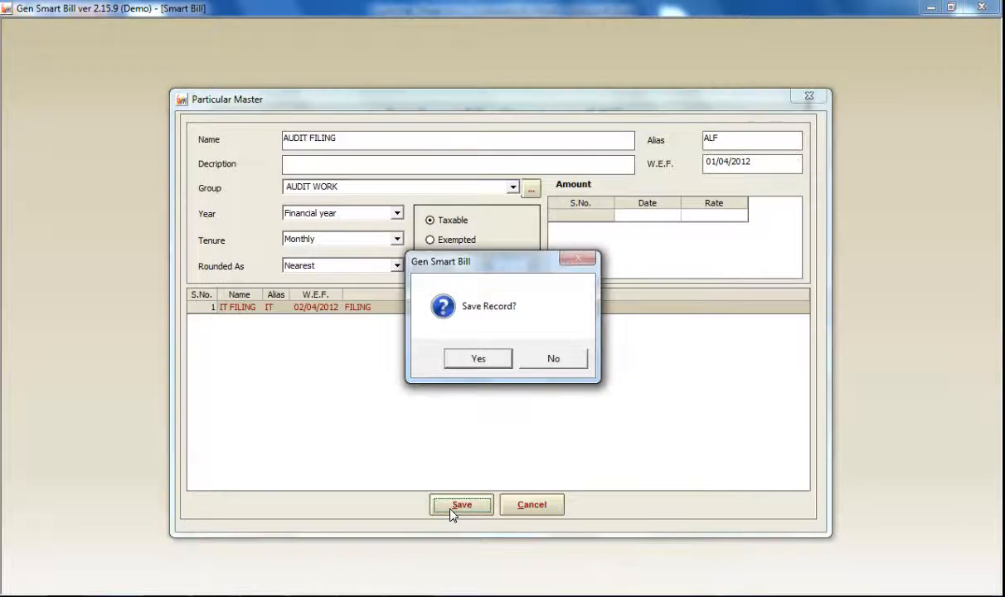
{"action": "left_click", "coordinate": [484, 362]}
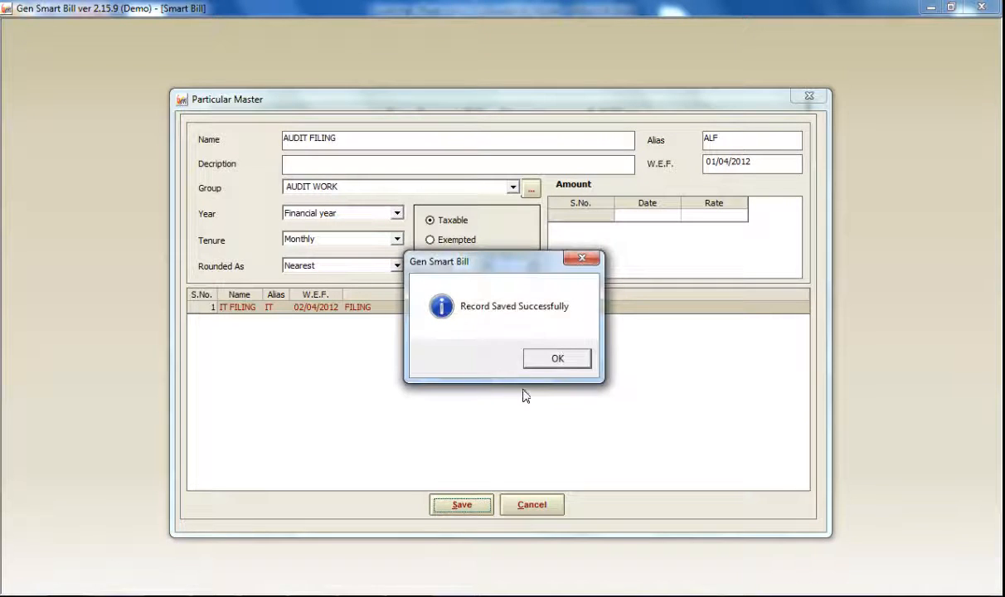
{"action": "left_click", "coordinate": [551, 359]}
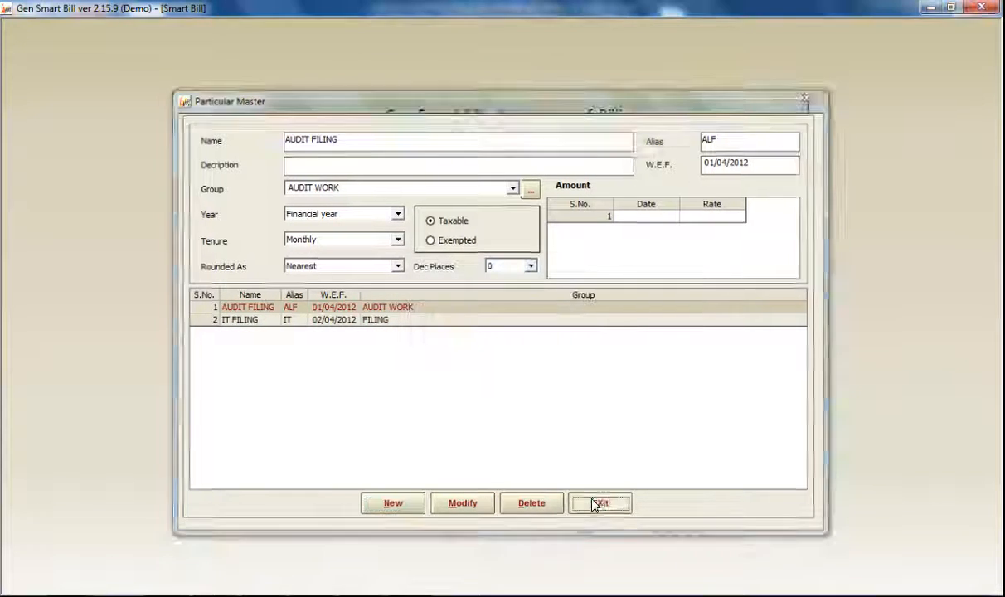
{"action": "left_click", "coordinate": [598, 503]}
- Open the Other Charges master to view its charge name and calculation options, and close it
{"action": "left_click", "coordinate": [399, 355]}
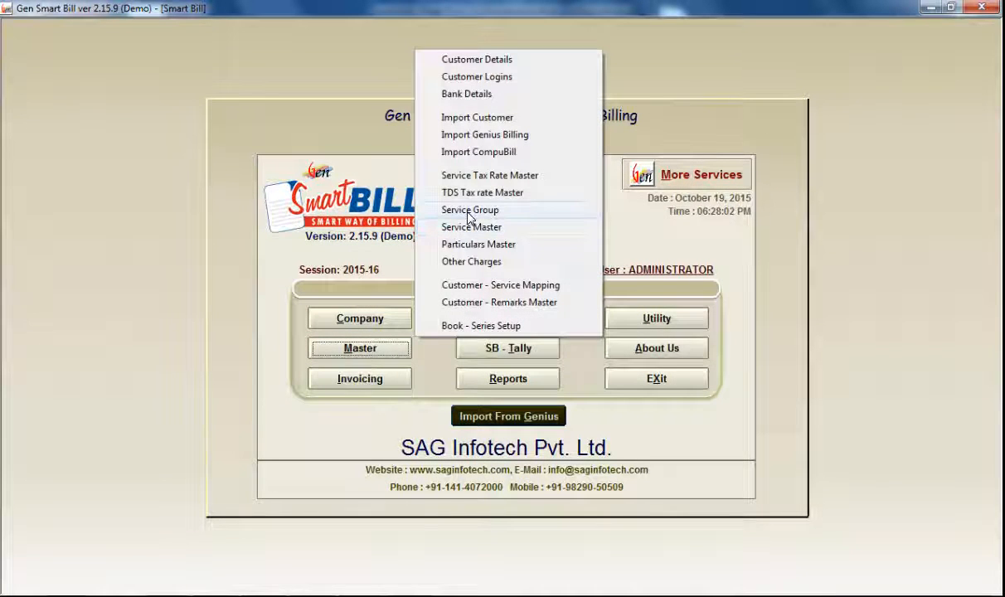
{"action": "left_click", "coordinate": [471, 262]}
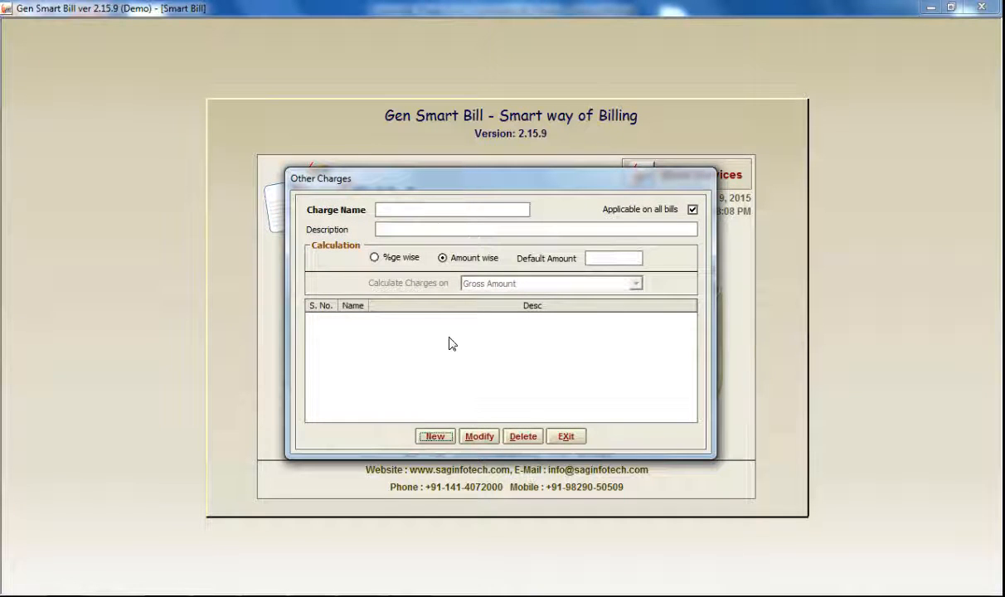
{"action": "left_click", "coordinate": [565, 439]}
- In Customer - Service Mapping, tick the AUDIT WORK service and its AUDIT FILING particular for the listed customer, save and close the mapping
{"action": "left_click", "coordinate": [397, 352]}
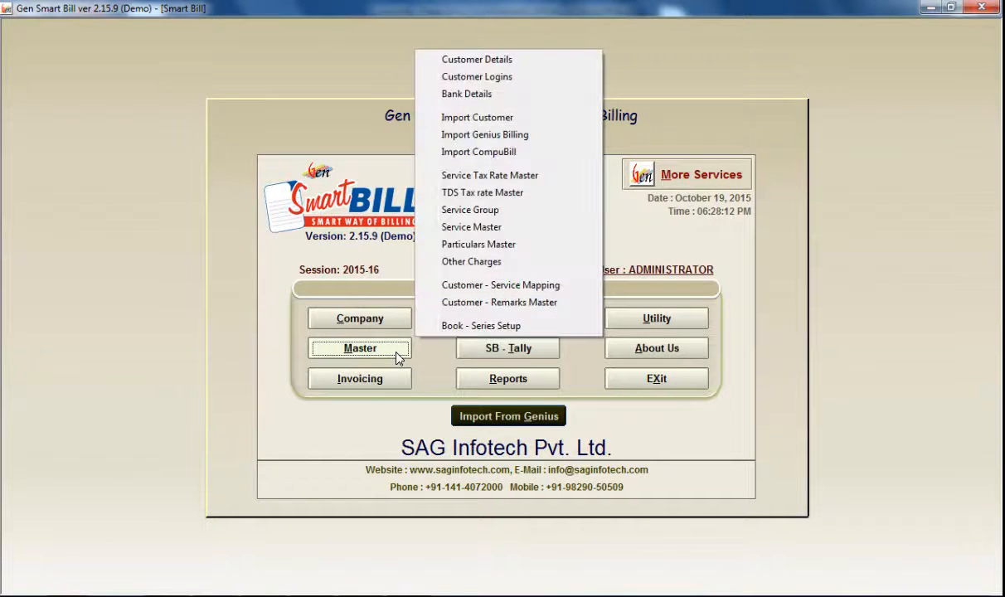
{"action": "left_click", "coordinate": [472, 285]}
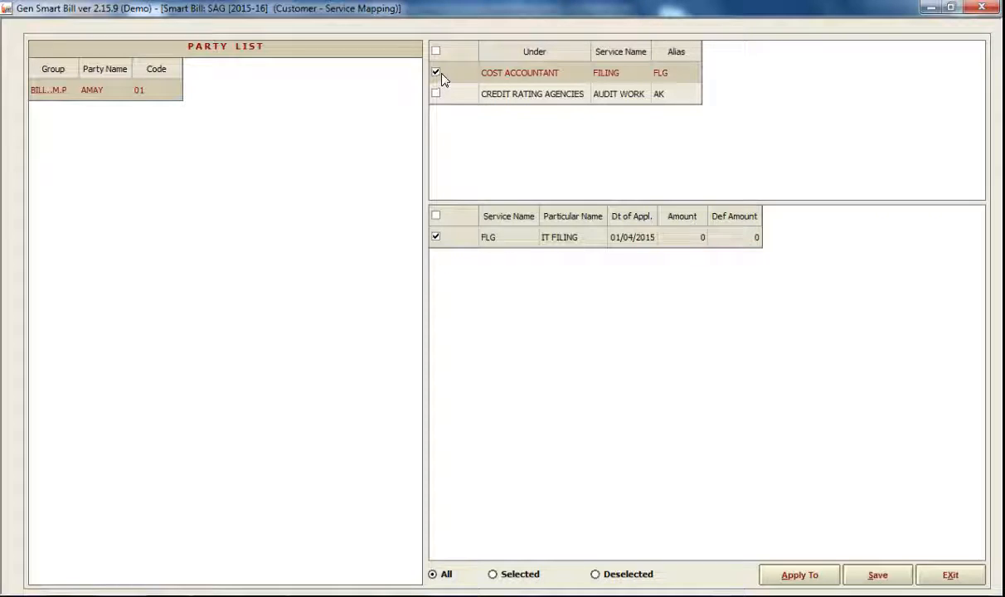
{"action": "left_click", "coordinate": [437, 94]}
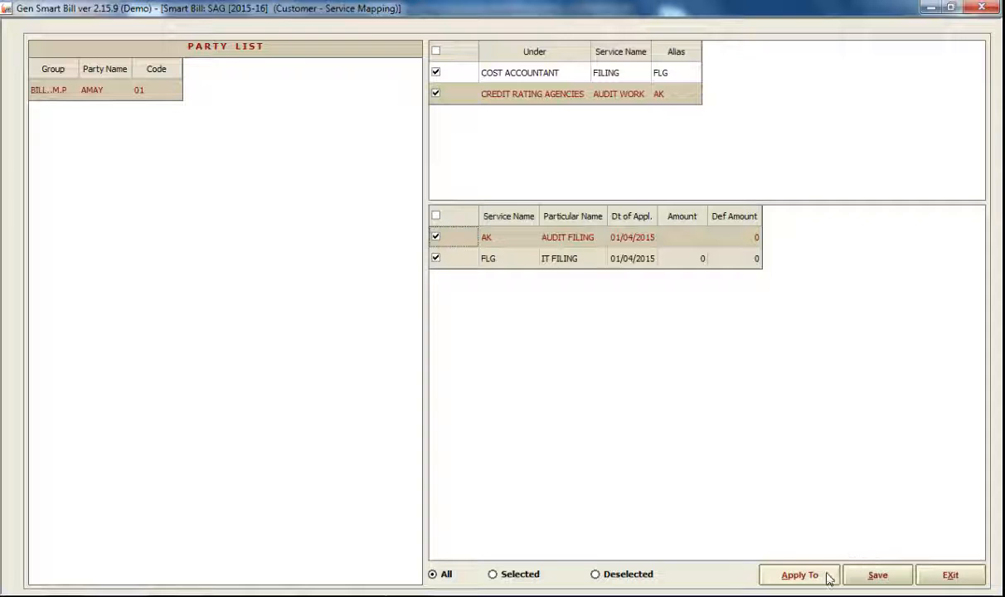
{"action": "left_click", "coordinate": [863, 579]}
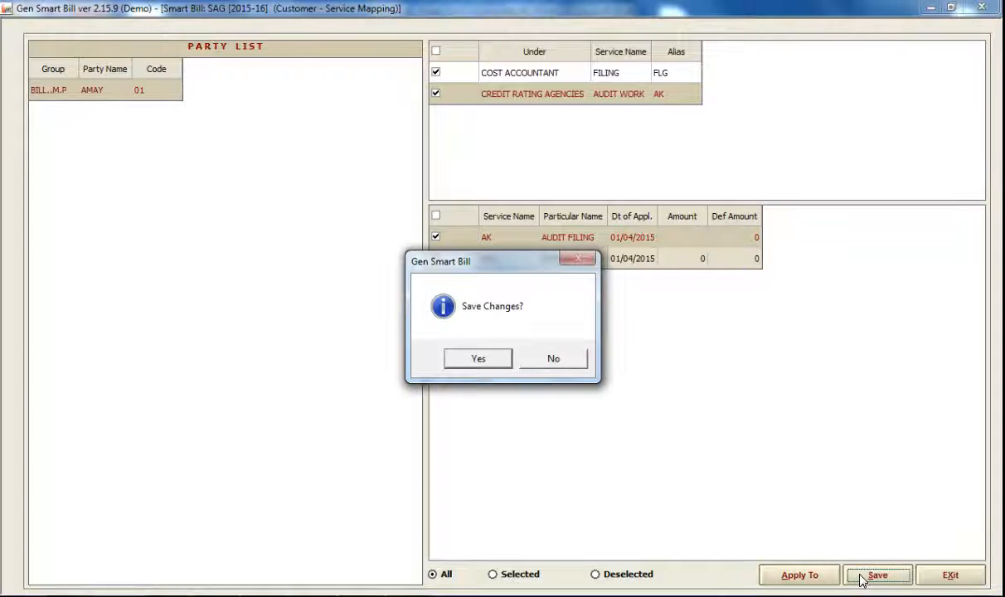
{"action": "left_click", "coordinate": [471, 362]}
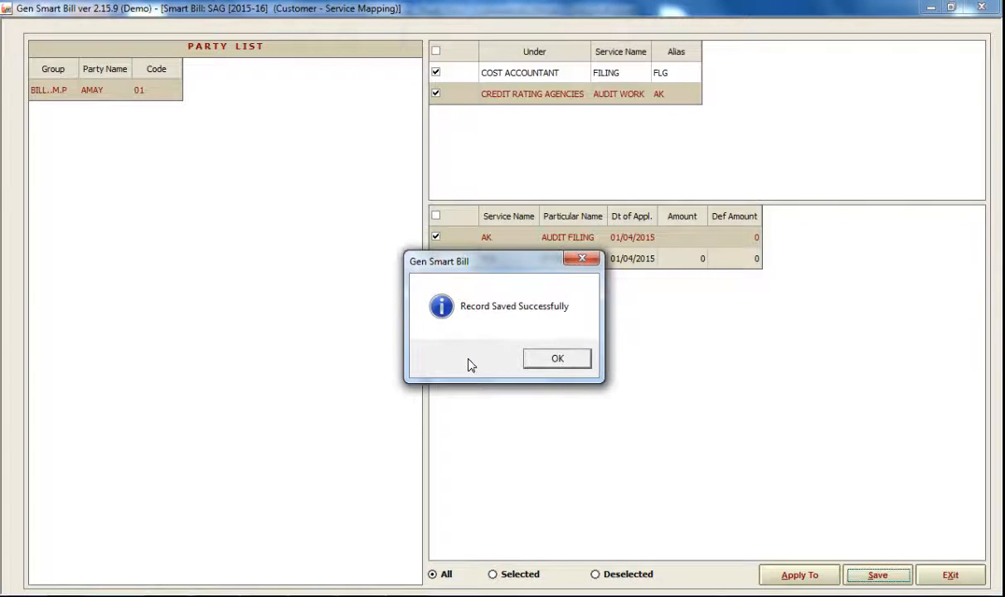
{"action": "left_click", "coordinate": [559, 360]}
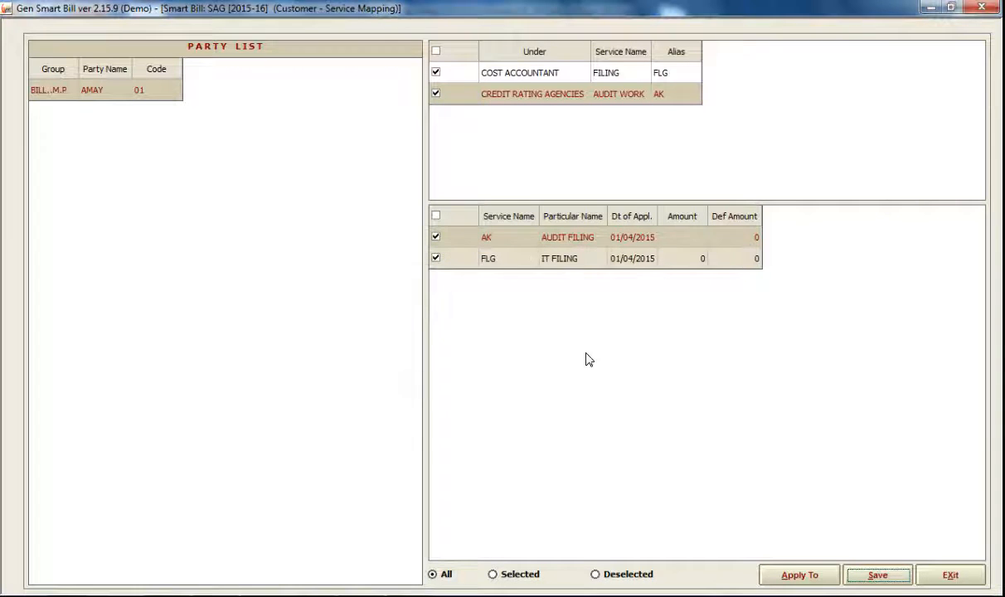
{"action": "left_click", "coordinate": [949, 574]}
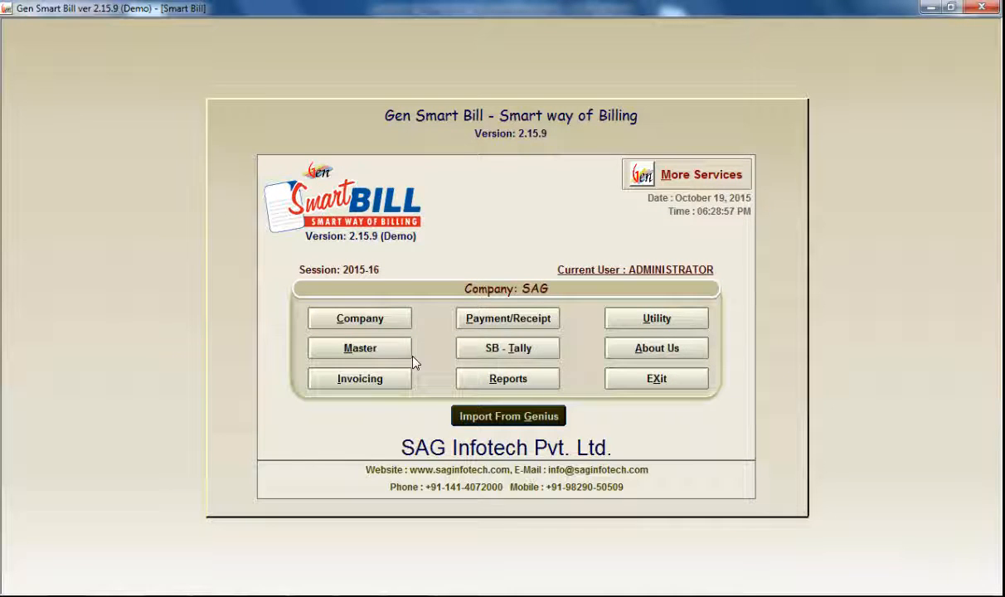
- Open the Book - Series Setup and examine the blank new-book form and the available book types
{"action": "left_click", "coordinate": [387, 352]}
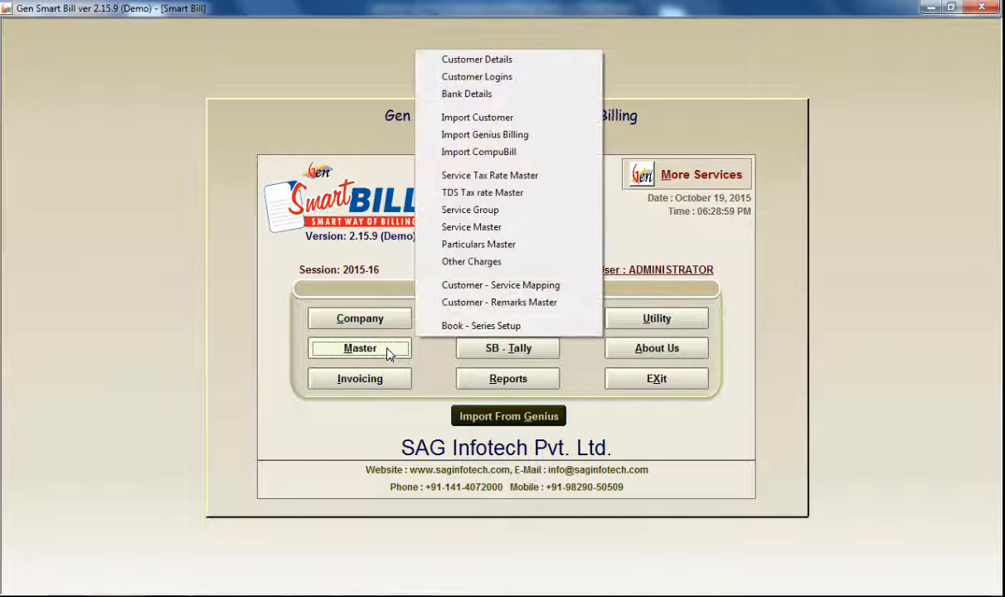
{"action": "left_click", "coordinate": [454, 326]}
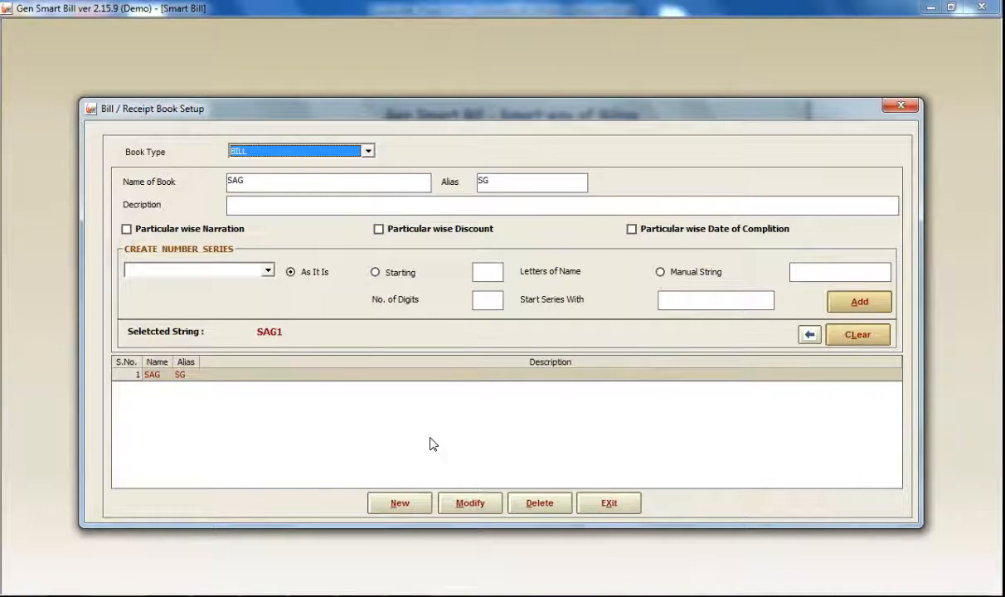
{"action": "left_click", "coordinate": [415, 503]}
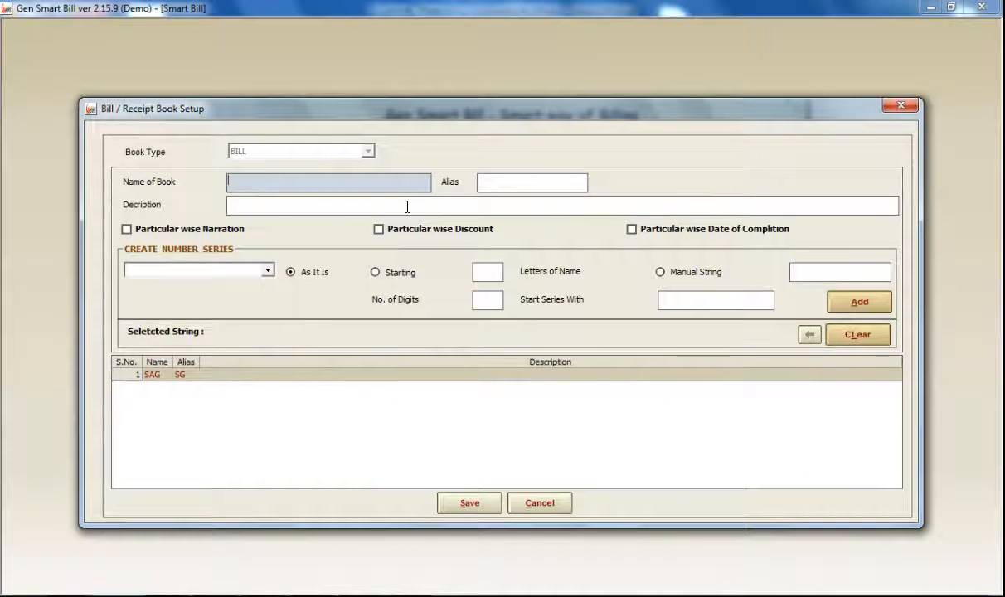
{"action": "left_click", "coordinate": [514, 503]}
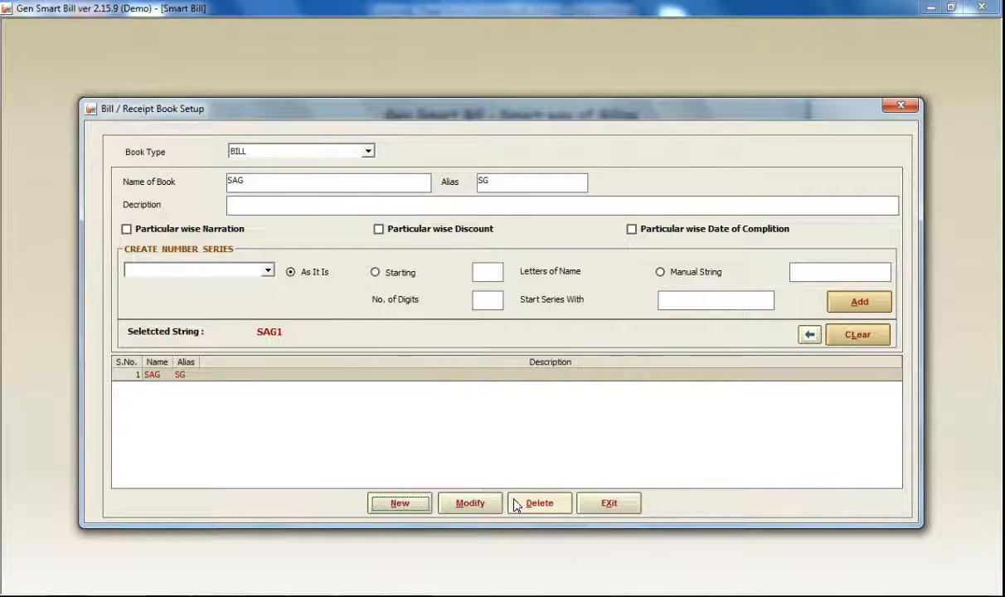
{"action": "left_click", "coordinate": [371, 154]}
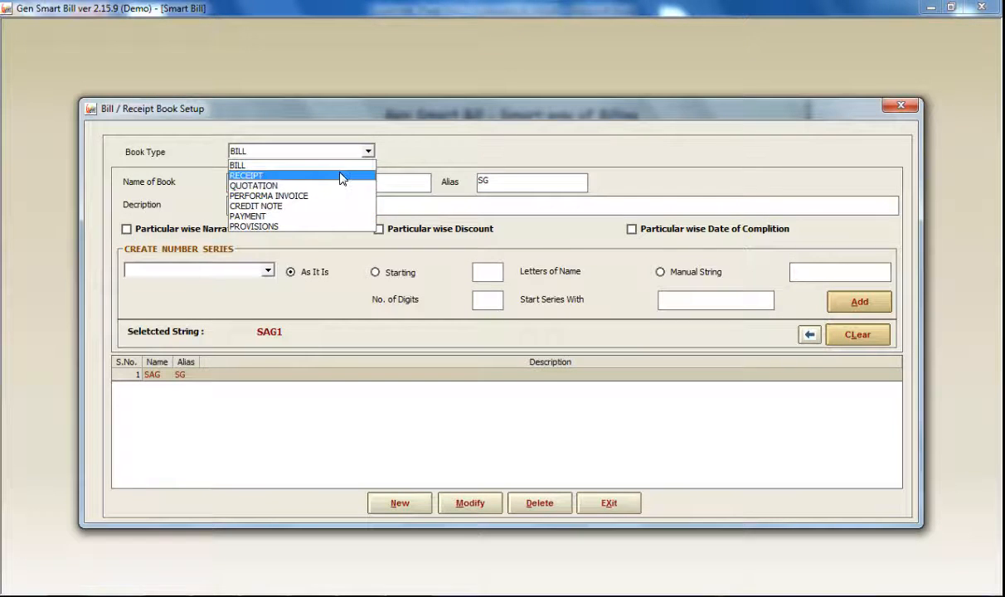
{"action": "key", "text": "Escape"}
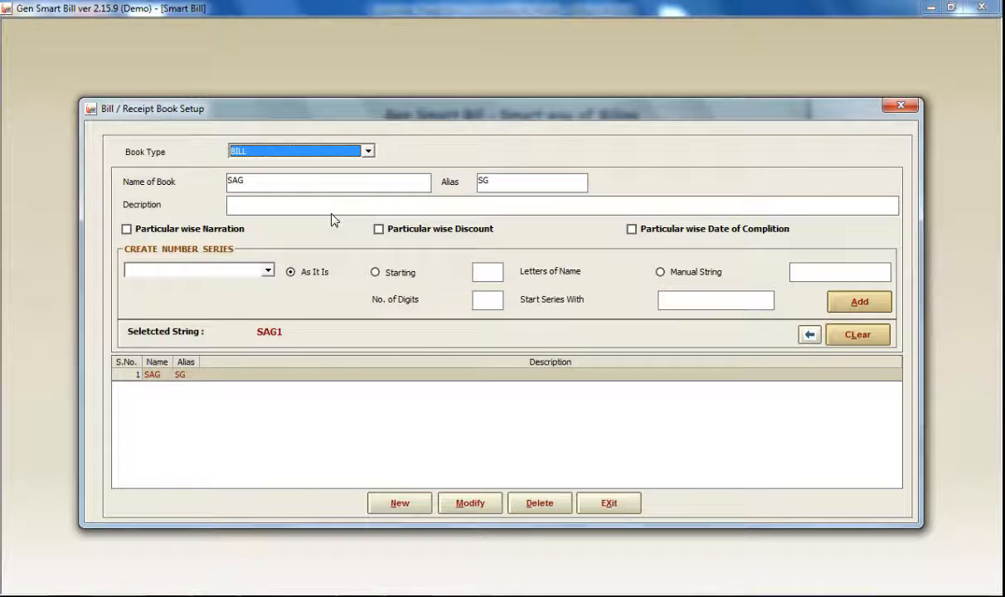
- Modify the SAG bill book and append the manual string OM to its number series using the Any String option
{"action": "left_click", "coordinate": [468, 504]}
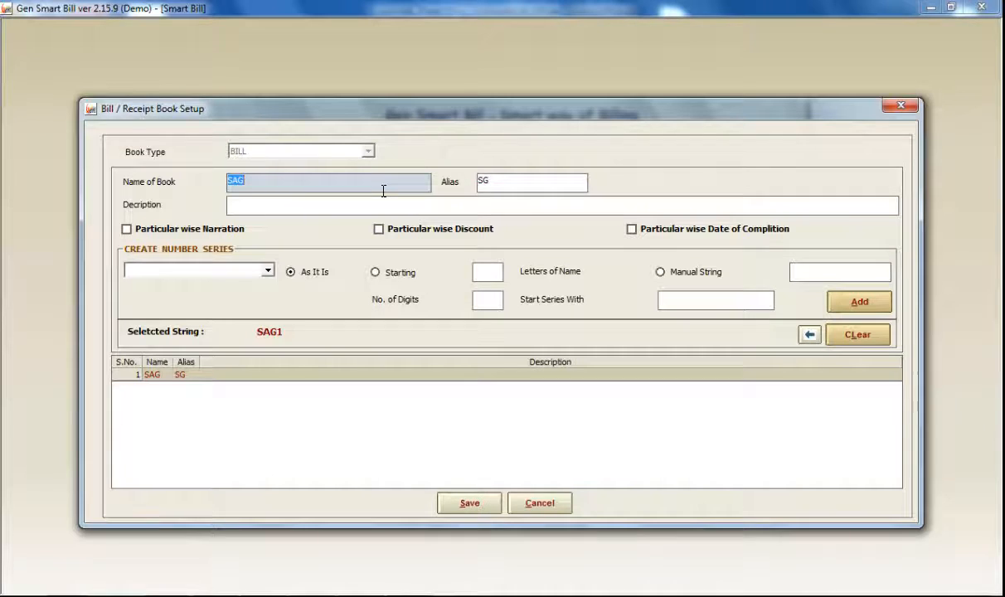
{"action": "double_click", "coordinate": [510, 181]}
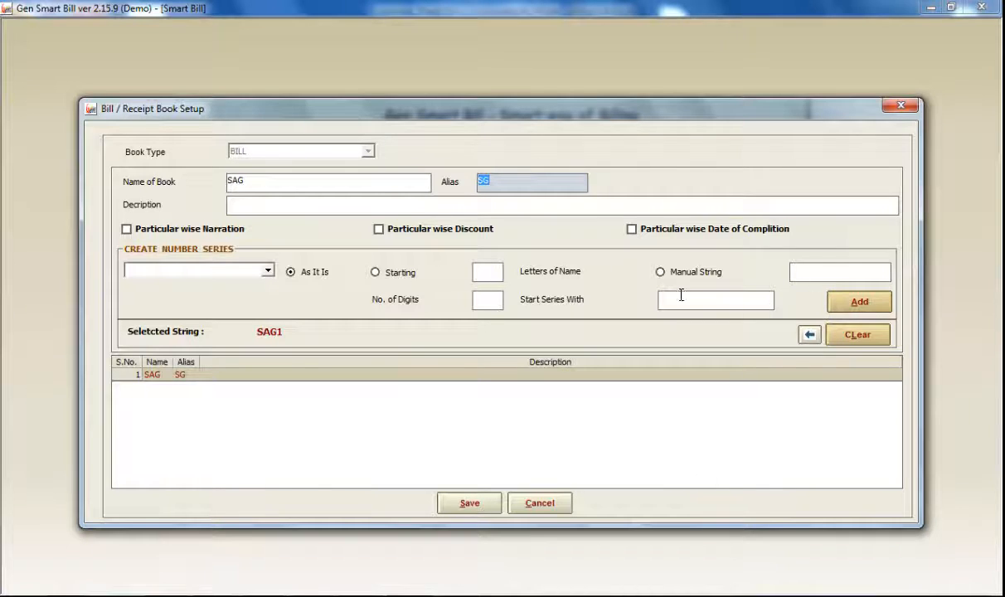
{"action": "left_click", "coordinate": [268, 272]}
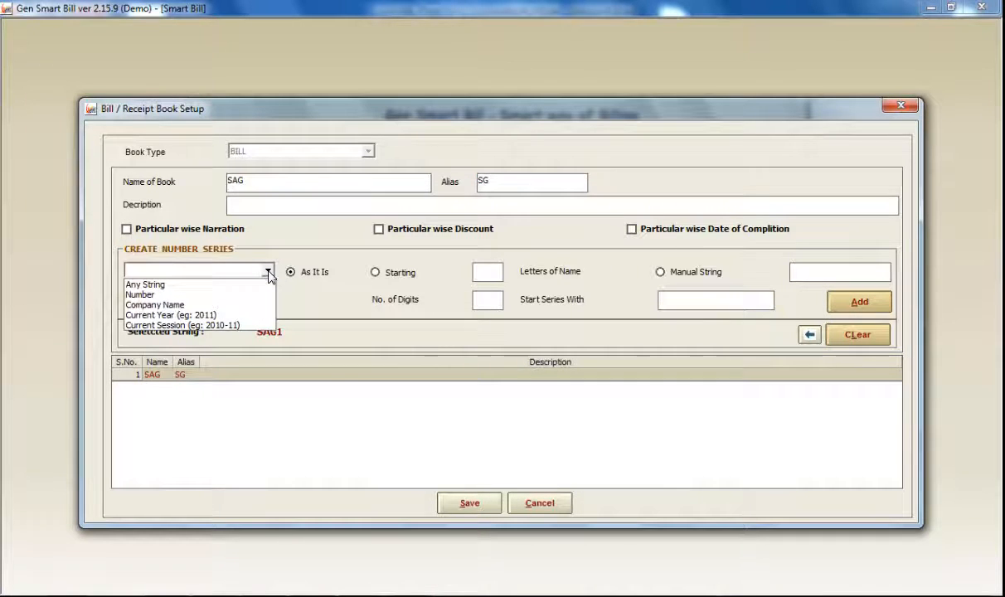
{"action": "left_click", "coordinate": [242, 287]}
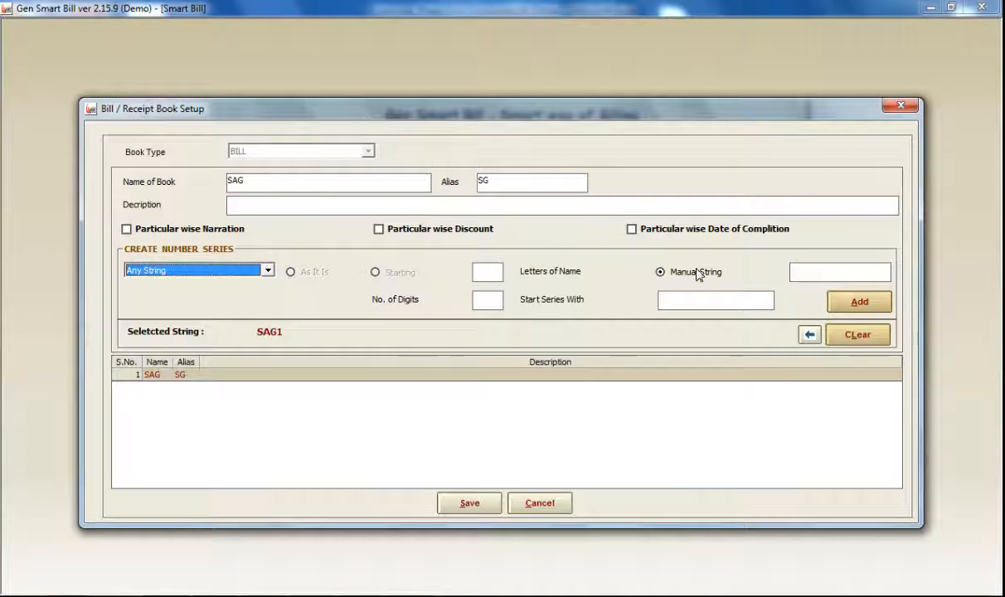
{"action": "left_click", "coordinate": [803, 274]}
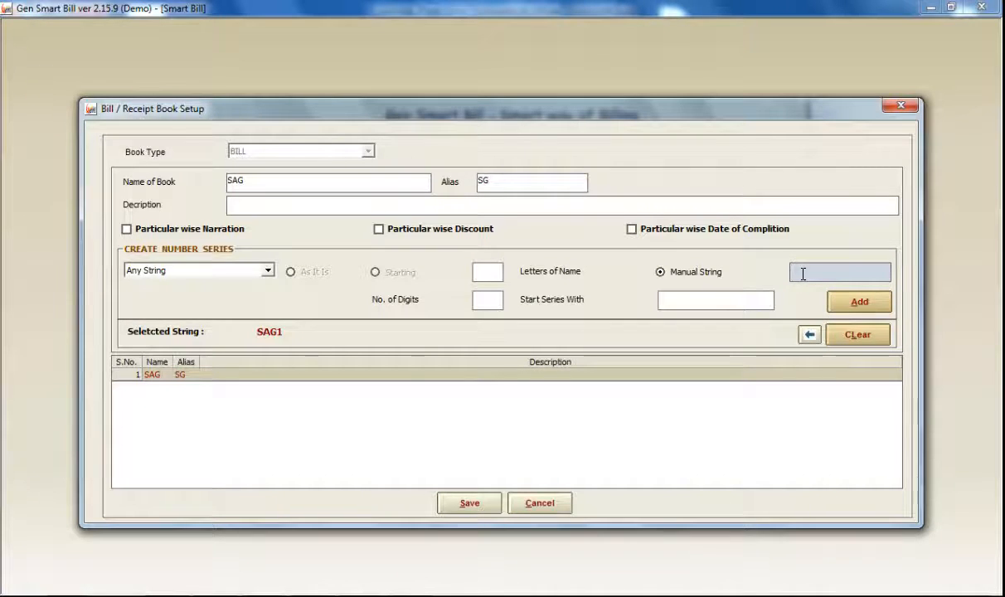
{"action": "type", "text": "LOT"}
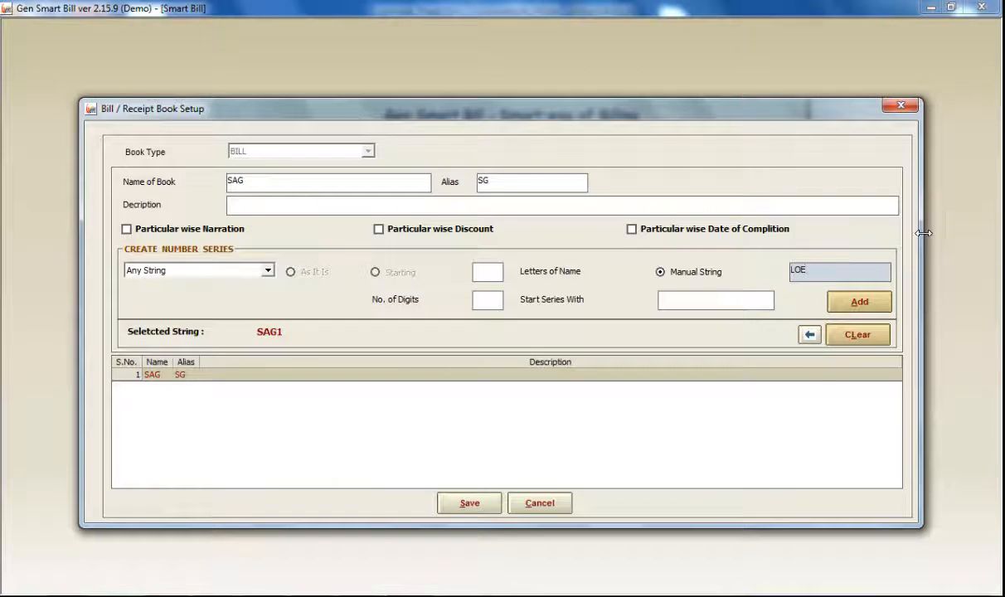
{"action": "key", "text": "BackSpace"}
{"action": "type", "text": "RD"}
{"action": "key", "text": "BackSpace"}
{"action": "key", "text": "BackSpace"}
{"action": "type", "text": "OM"}
{"action": "left_click", "coordinate": [879, 302]}
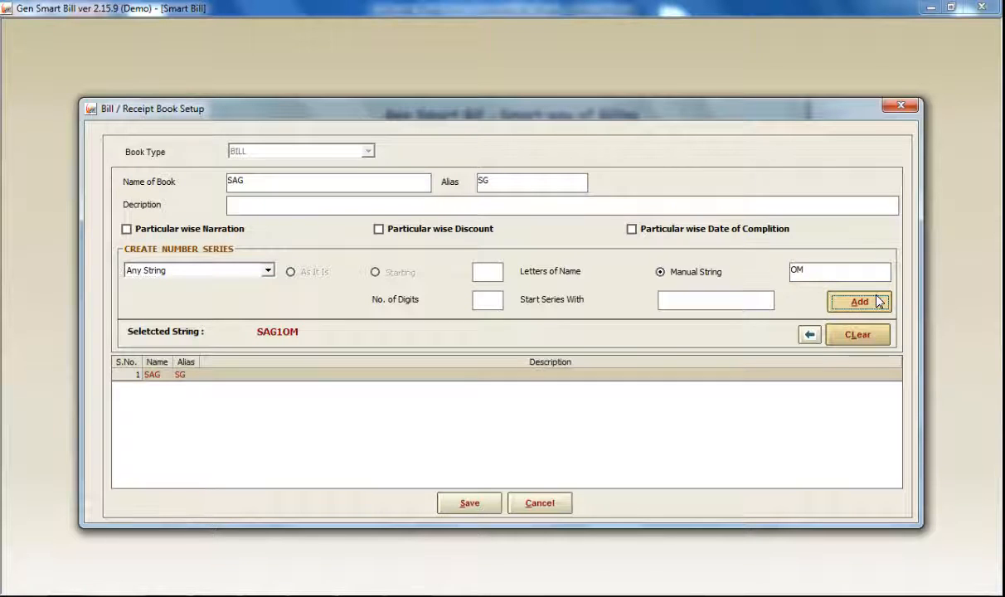
- Save the SAG book, apply the new number format to previous bills, and close the book setup
{"action": "left_click", "coordinate": [485, 504]}
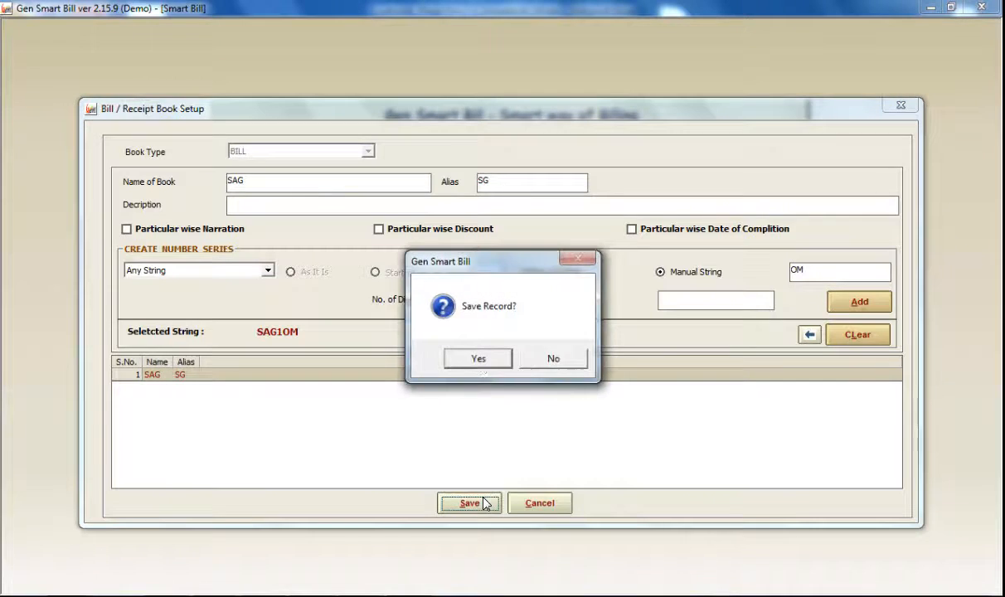
{"action": "left_click", "coordinate": [485, 356]}
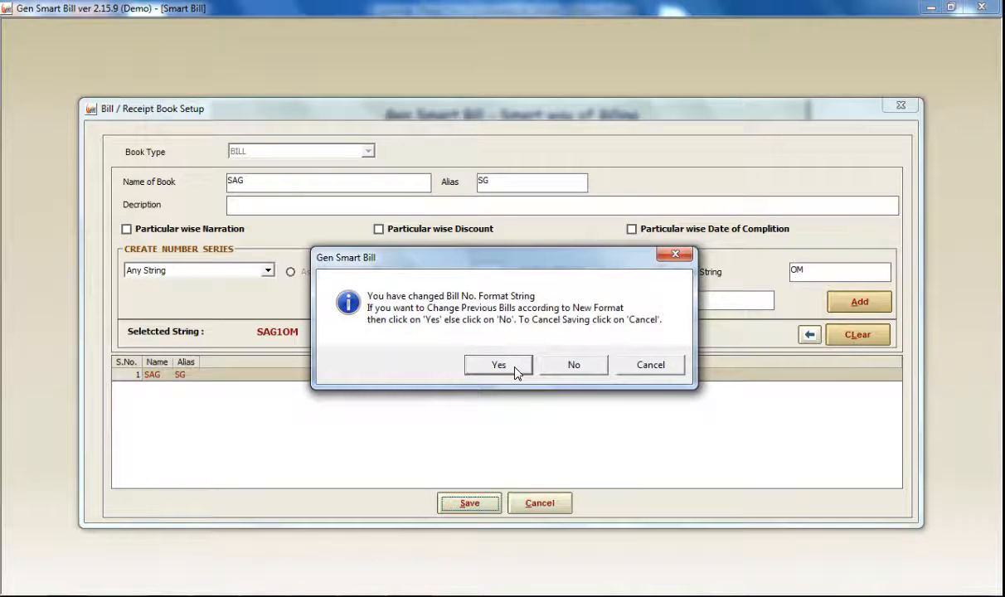
{"action": "left_click", "coordinate": [516, 371]}
{"action": "left_click", "coordinate": [547, 365]}
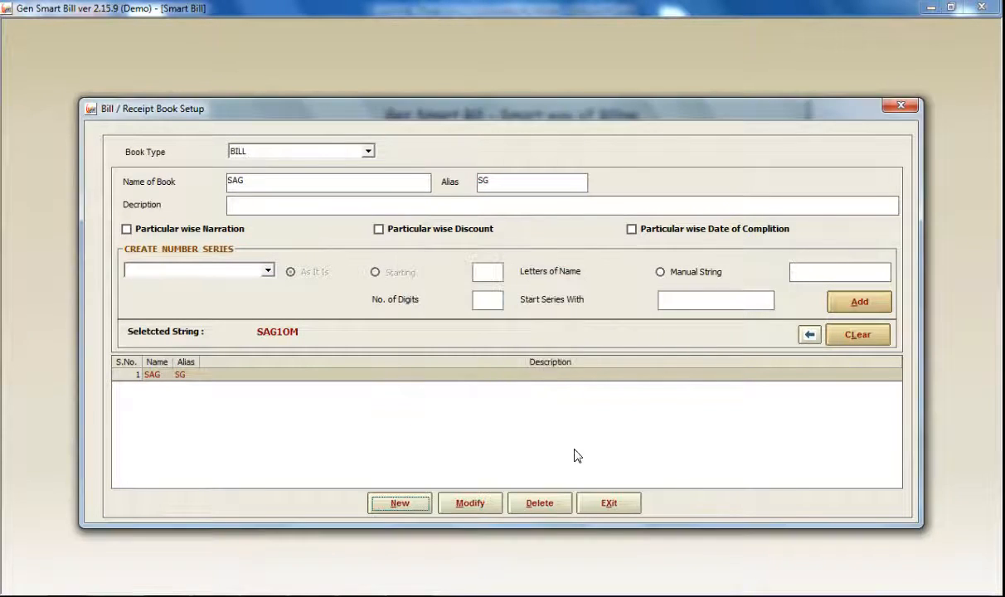
{"action": "left_click", "coordinate": [609, 502]}
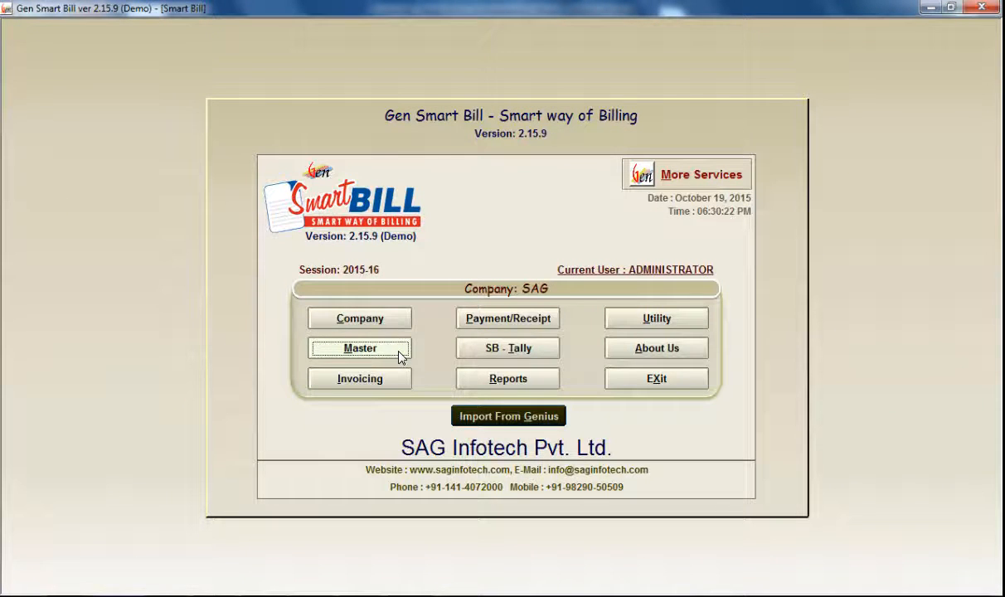
- Open Billing and start a new bill in the SAG series for the listed customer
{"action": "left_click", "coordinate": [398, 353]}
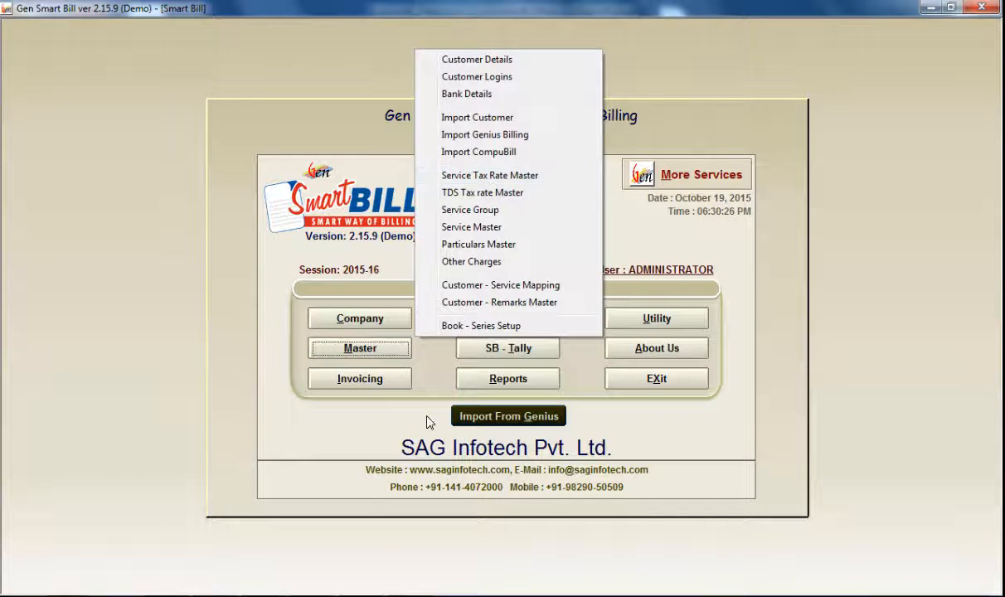
{"action": "left_click", "coordinate": [398, 385]}
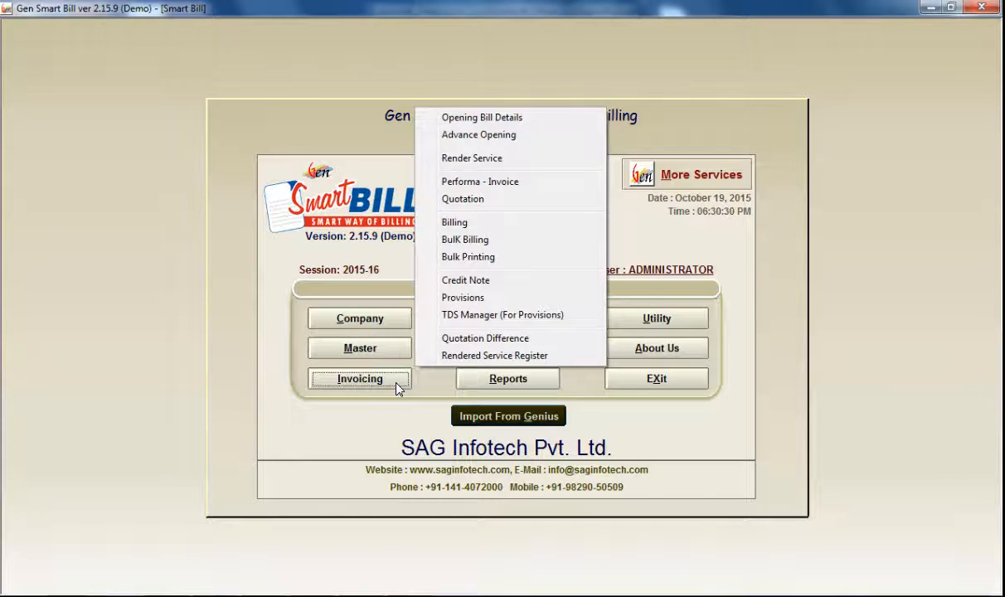
{"action": "left_click", "coordinate": [465, 231]}
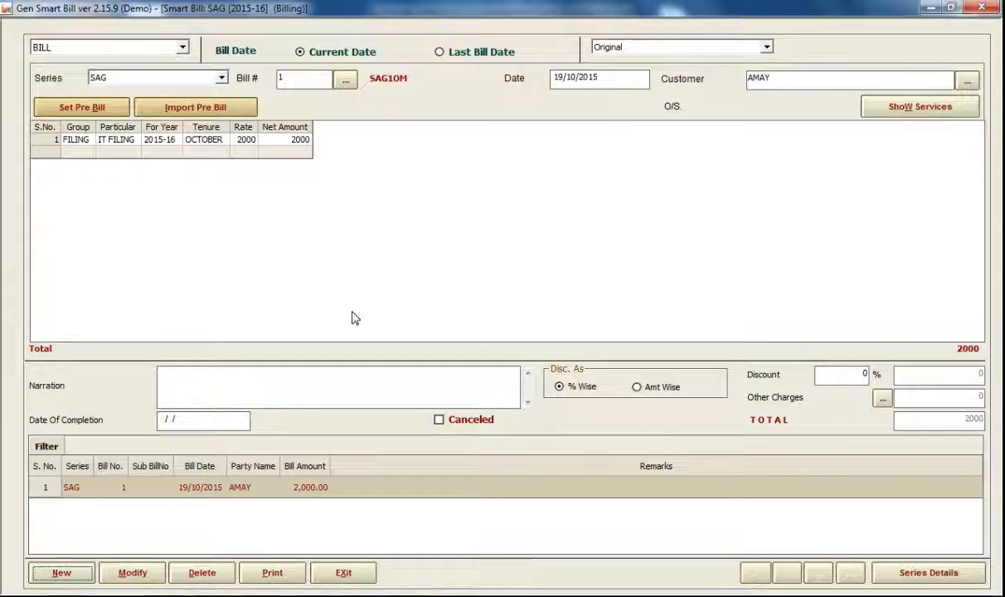
{"action": "left_click", "coordinate": [63, 573]}
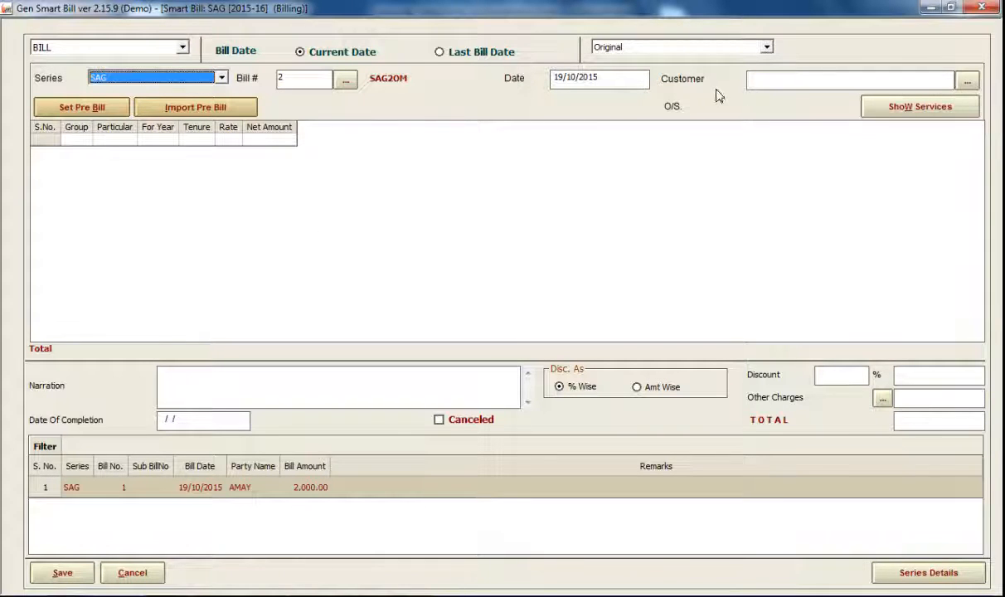
{"action": "left_click", "coordinate": [822, 83]}
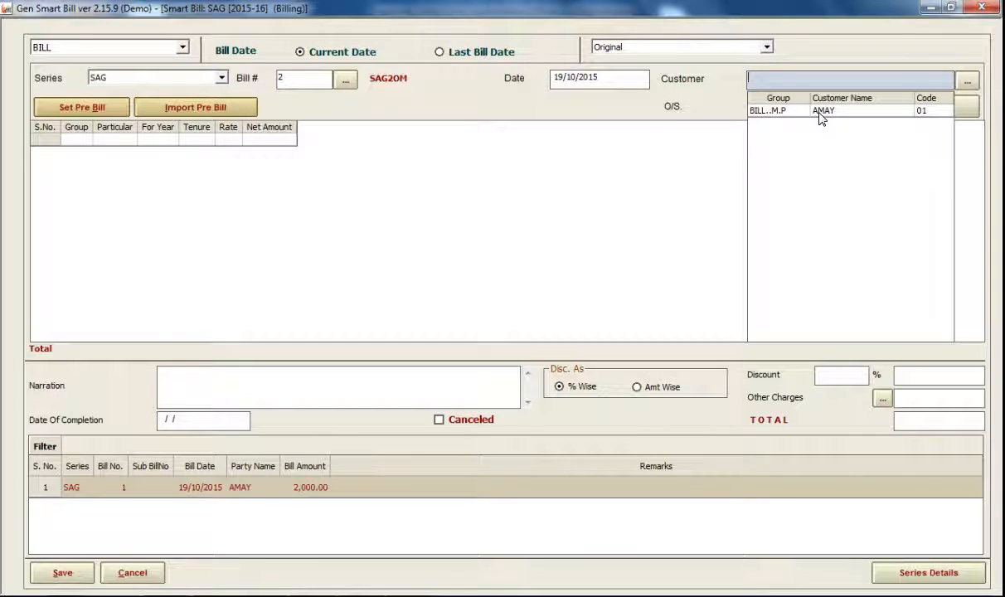
{"action": "left_click", "coordinate": [820, 111]}
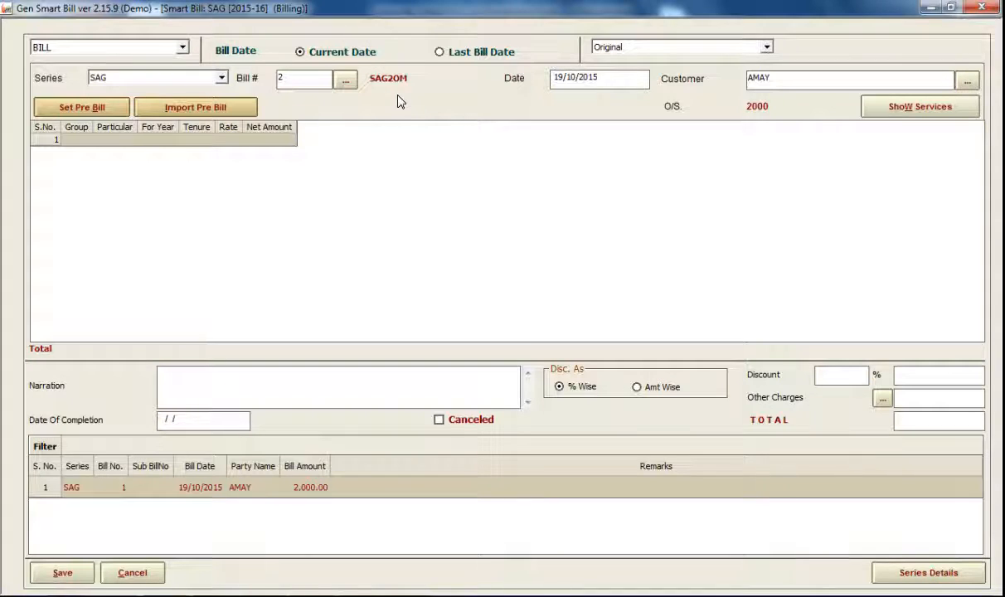
- Fill the bill with the AUDIT FILING service for October and the IT FILING service for September 2015-16
{"action": "left_click", "coordinate": [927, 108]}
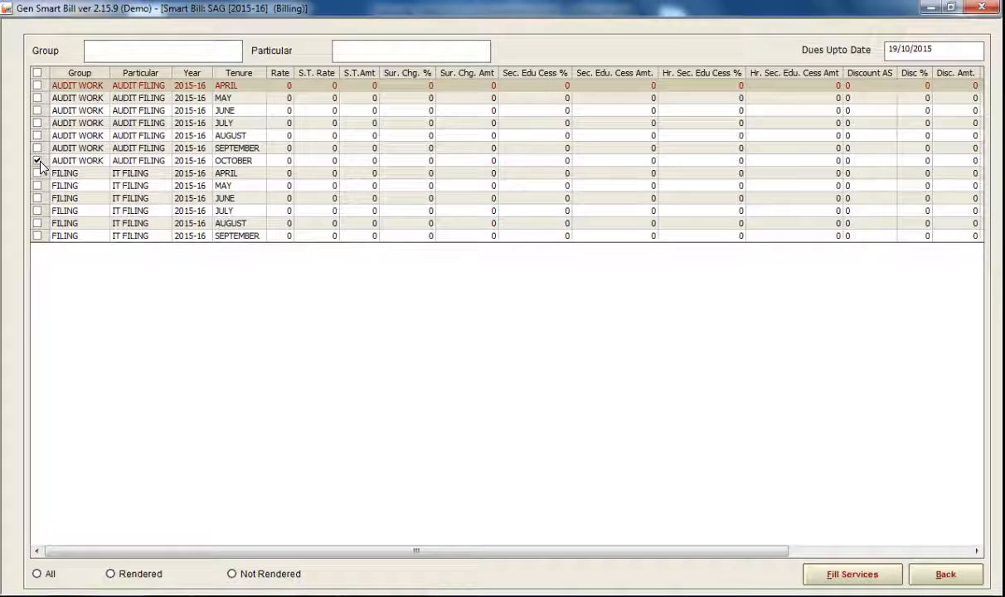
{"action": "left_click", "coordinate": [44, 213]}
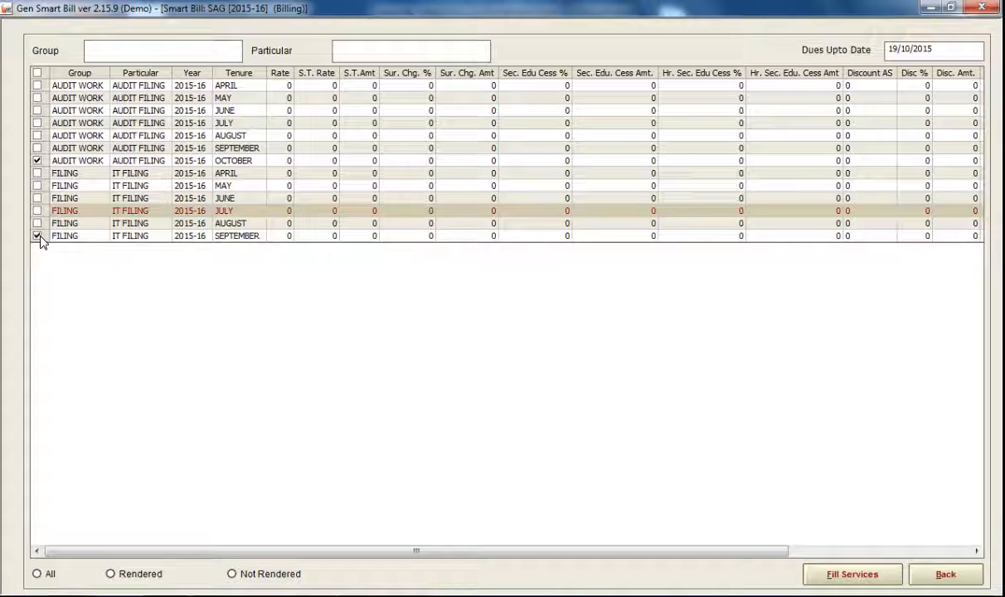
{"action": "left_click", "coordinate": [839, 581]}
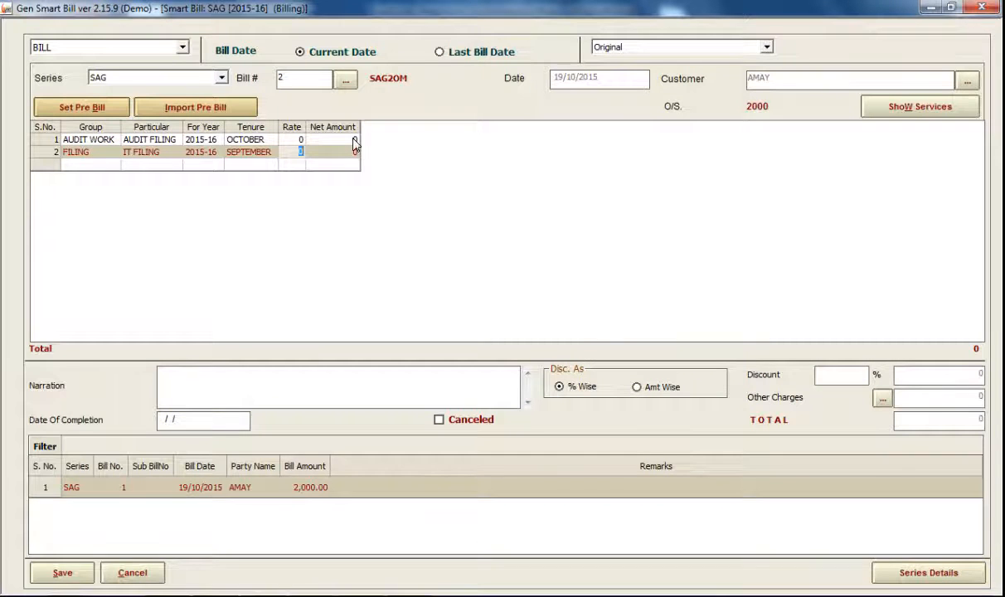
- Set the IT FILING rate to 2000 and the AUDIT FILING rate to 500, and save the bill
{"action": "left_click", "coordinate": [300, 152]}
{"action": "type", "text": "2000"}
{"action": "left_click", "coordinate": [292, 139]}
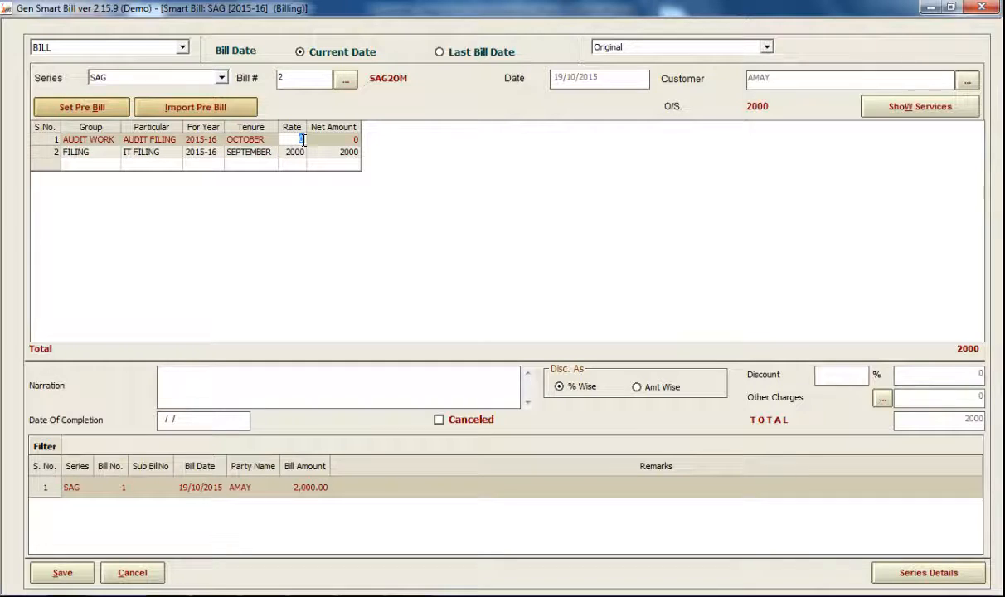
{"action": "type", "text": "500"}
{"action": "left_click", "coordinate": [75, 575]}
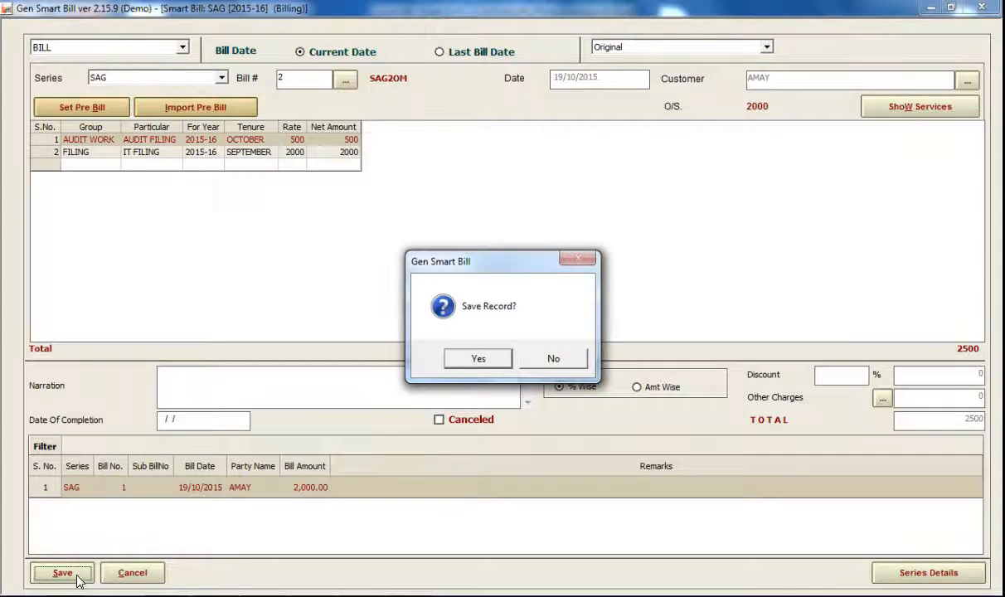
{"action": "left_click", "coordinate": [464, 360]}
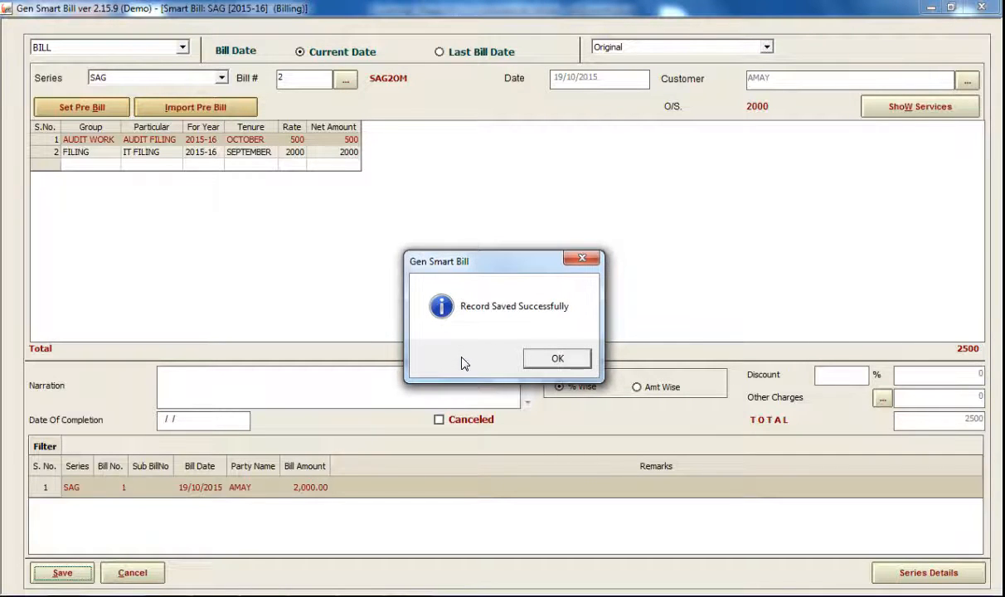
{"action": "left_click", "coordinate": [555, 358]}
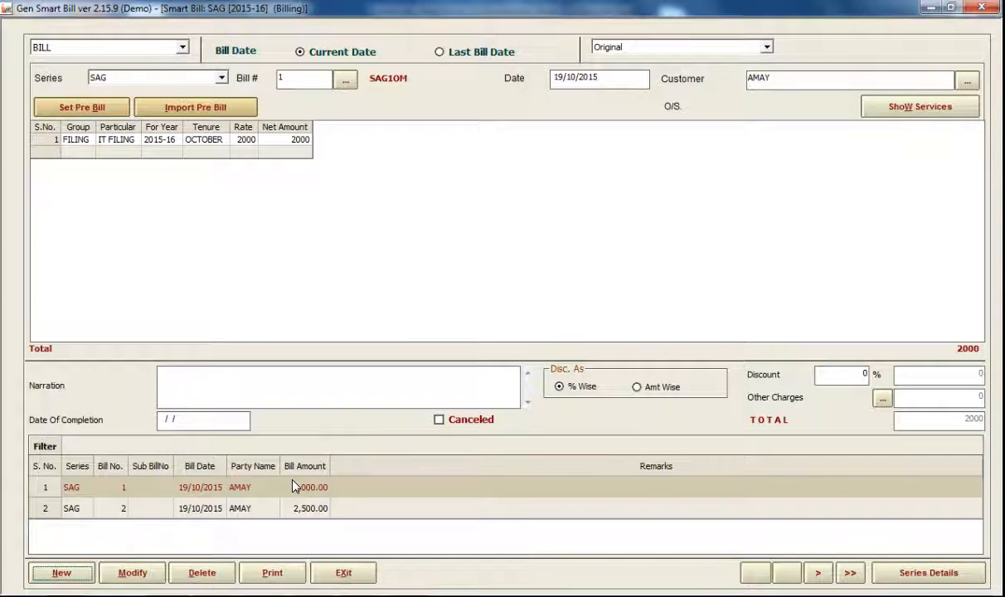
- Open the print view of the first SAG bill, examine its invoice number, date, consignee and amounts, and close the invoice and Billing
{"action": "left_click", "coordinate": [269, 572]}
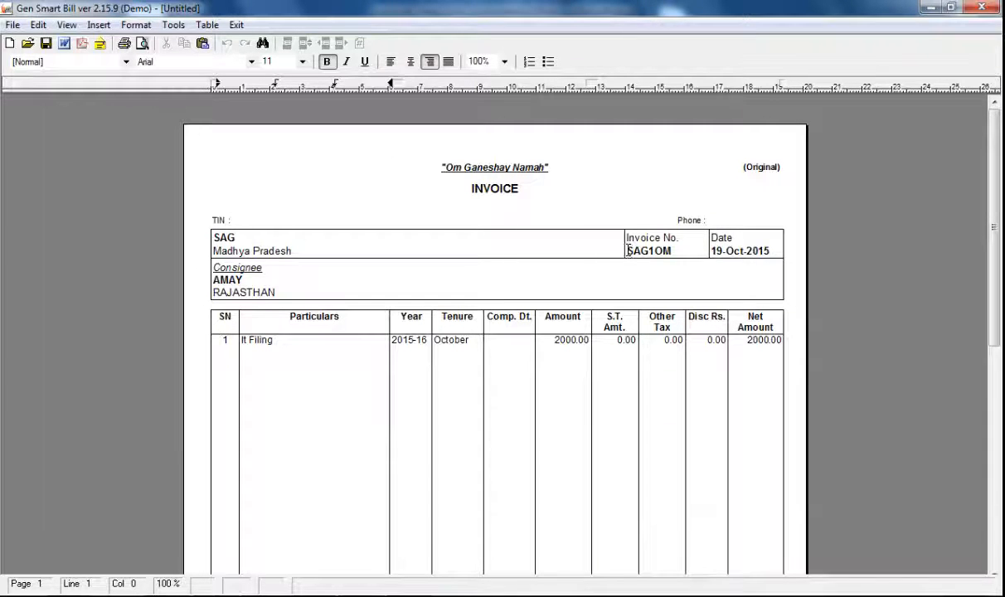
{"action": "mouse_move", "coordinate": [628, 251]}
{"action": "left_mouse_down"}
{"action": "mouse_move", "coordinate": [687, 248]}
{"action": "mouse_move", "coordinate": [640, 251]}
{"action": "left_mouse_up"}
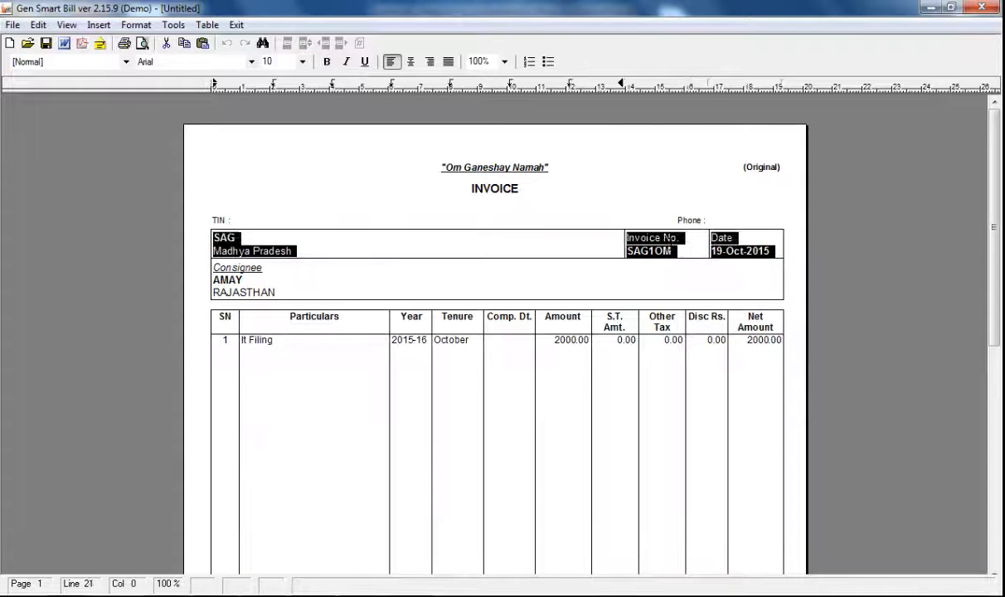
{"action": "left_click", "coordinate": [639, 242]}
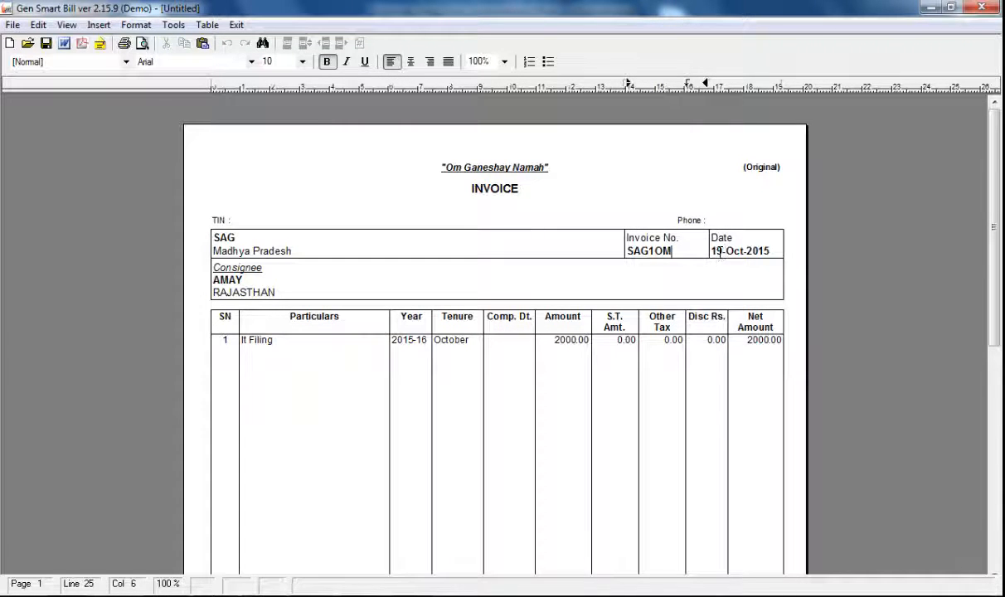
{"action": "left_click_drag", "start_coordinate": [715, 251], "coordinate": [774, 251]}
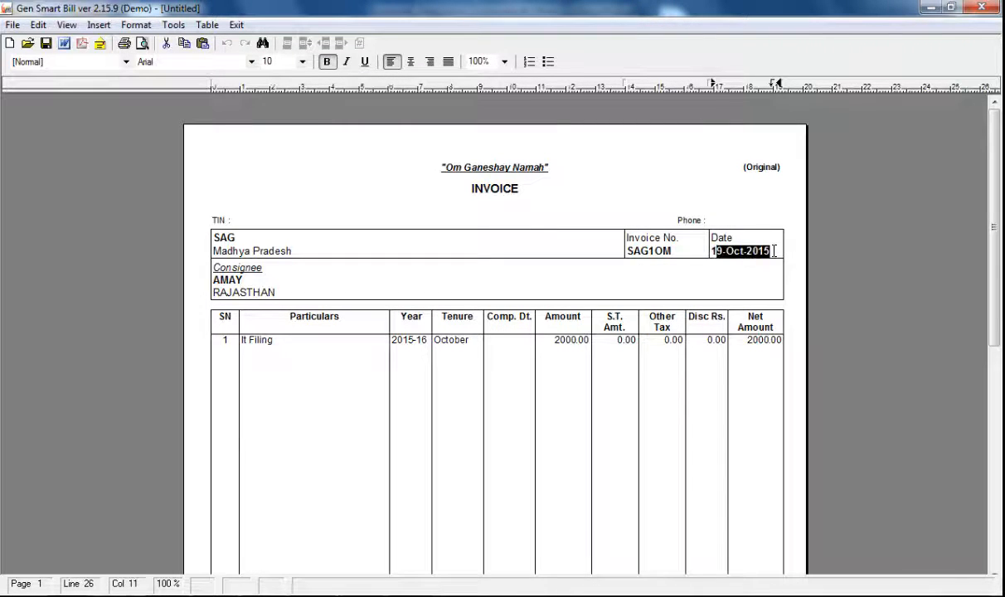
{"action": "left_click", "coordinate": [361, 246]}
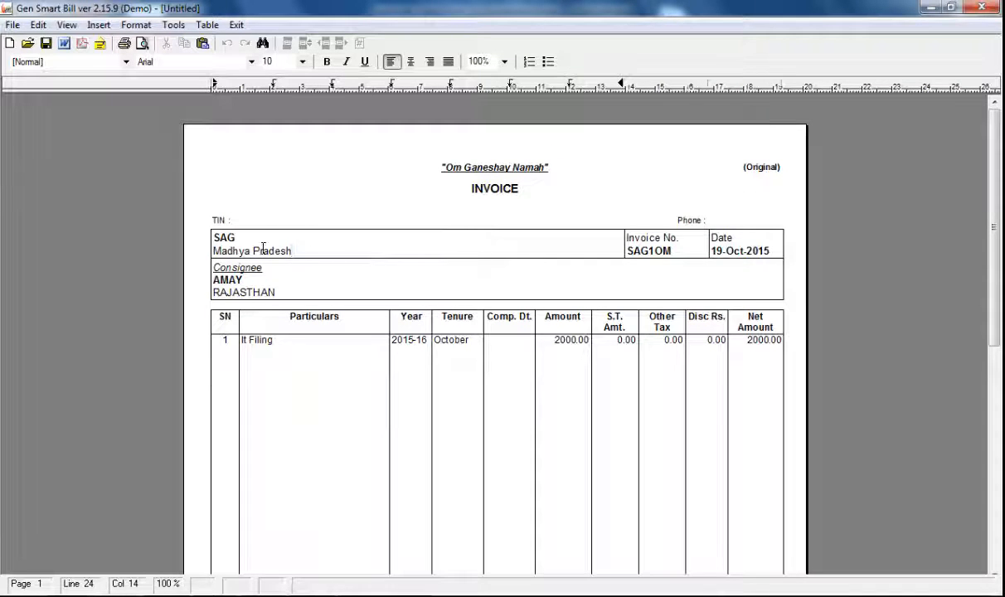
{"action": "left_click_drag", "start_coordinate": [258, 268], "coordinate": [208, 283]}
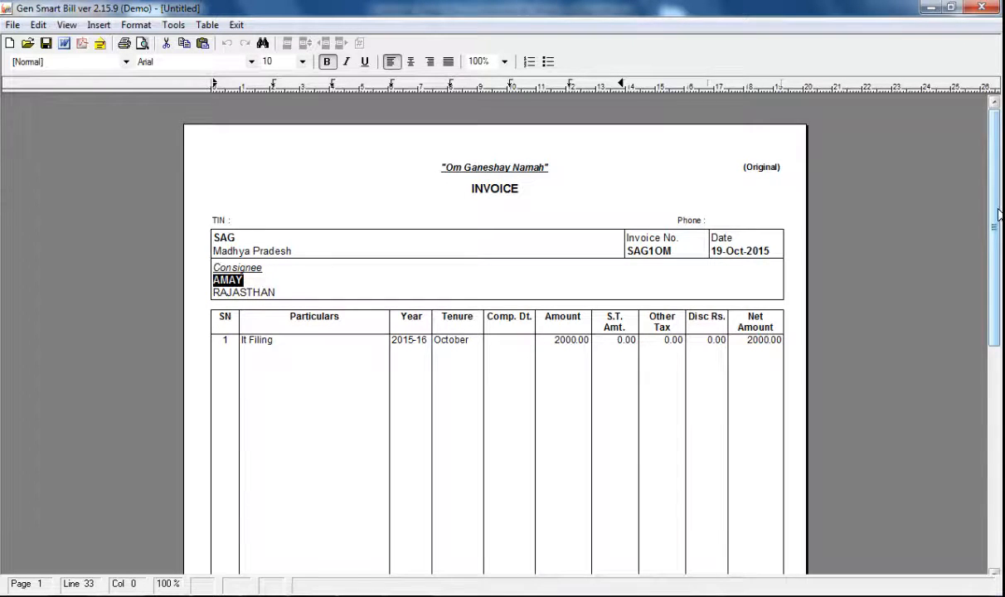
{"action": "left_click_drag", "start_coordinate": [996, 222], "coordinate": [998, 352]}
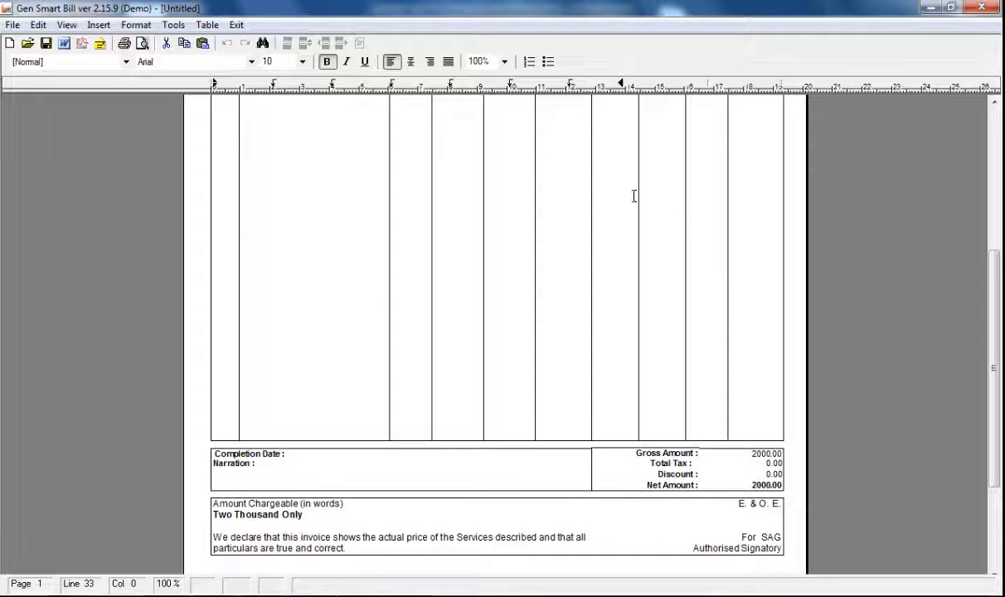
{"action": "left_click", "coordinate": [239, 27]}
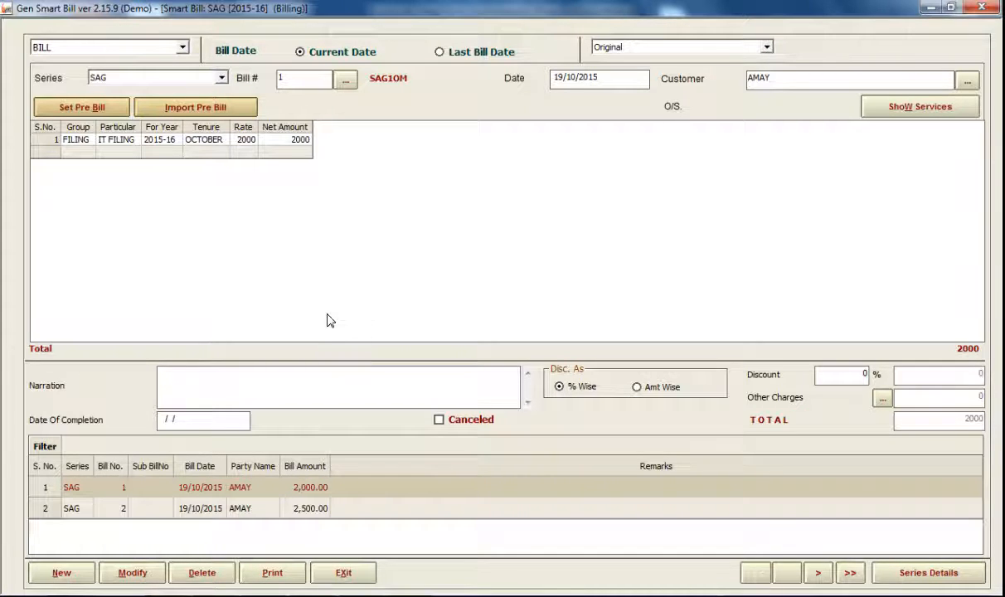
{"action": "key", "text": "Escape"}
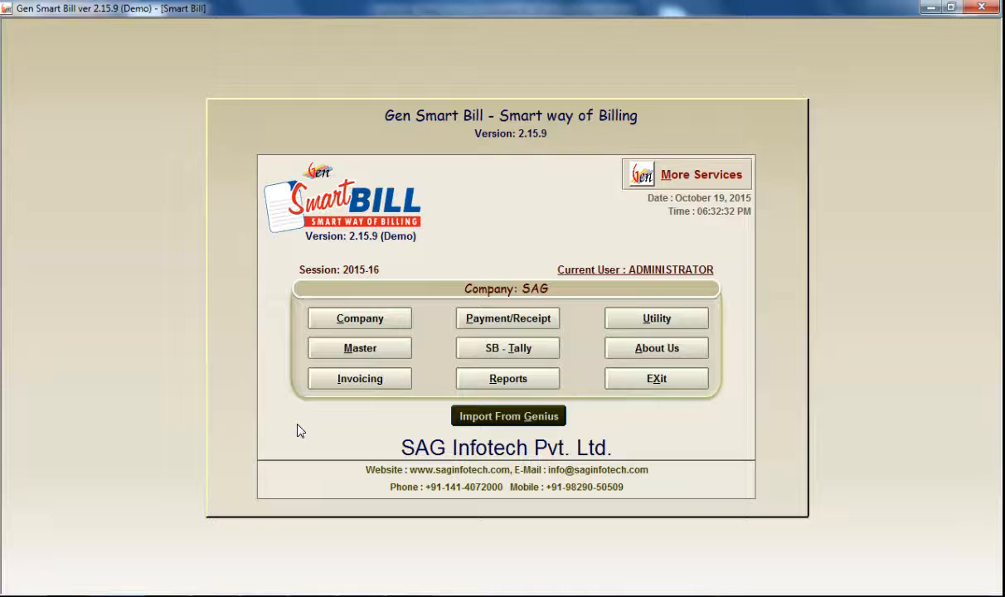
{"action": "left_click", "coordinate": [365, 381]}
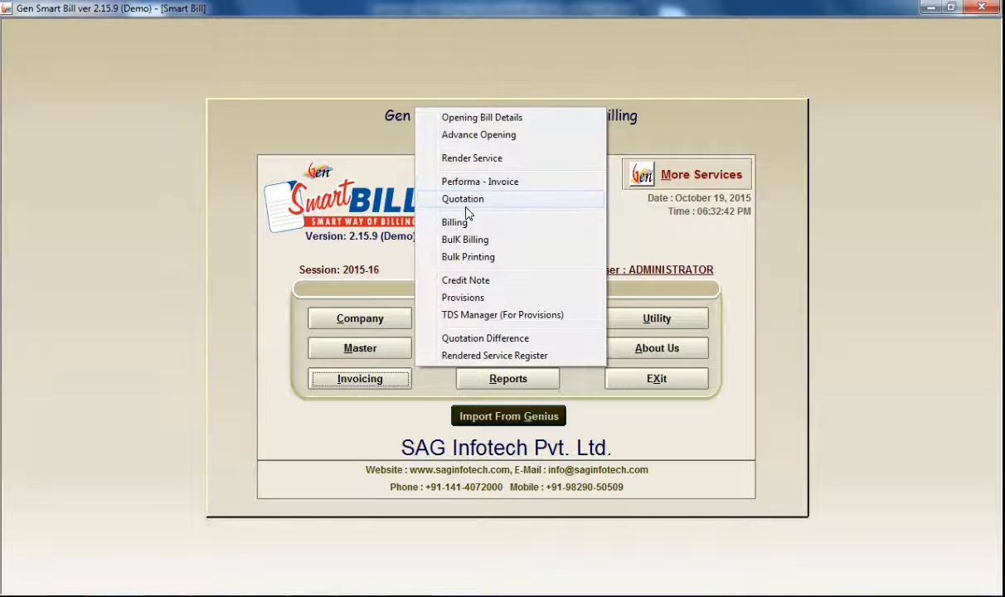
{"action": "left_click", "coordinate": [628, 216]}
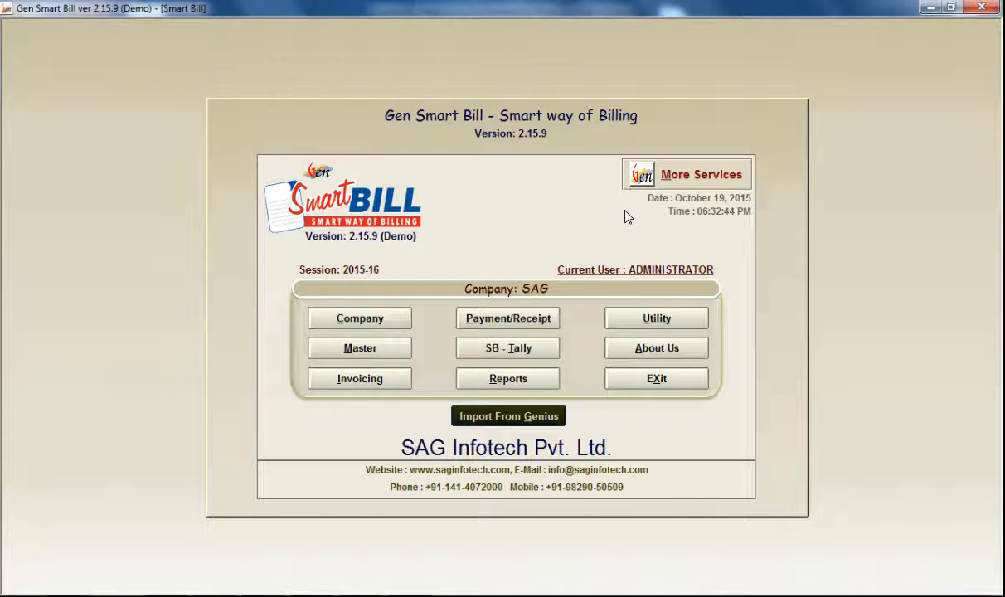
- Open the Receipts entry form to examine its fields, close it, and look over the SB - Tally options
{"action": "left_click", "coordinate": [504, 324]}
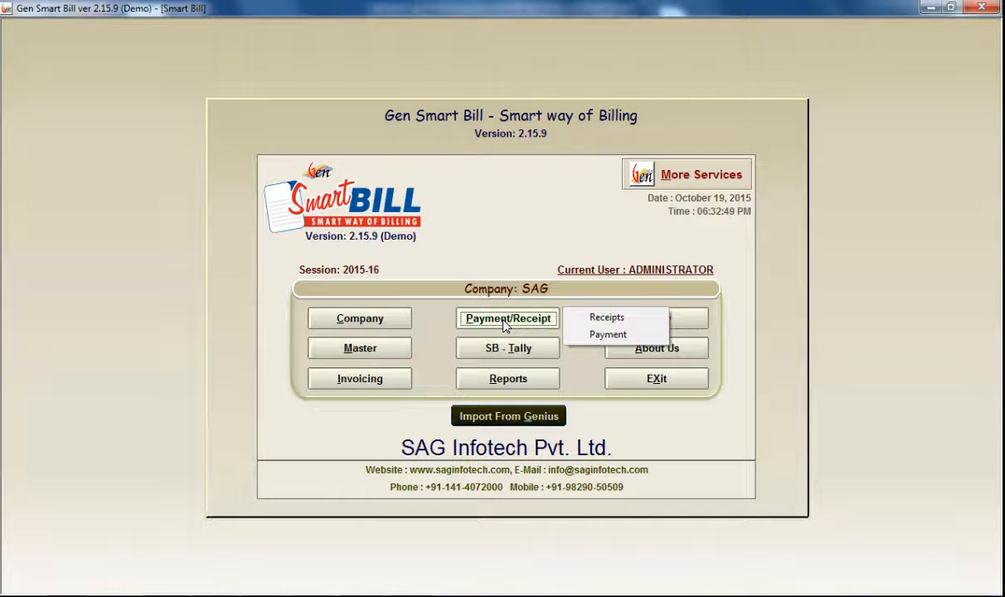
{"action": "left_click", "coordinate": [590, 320]}
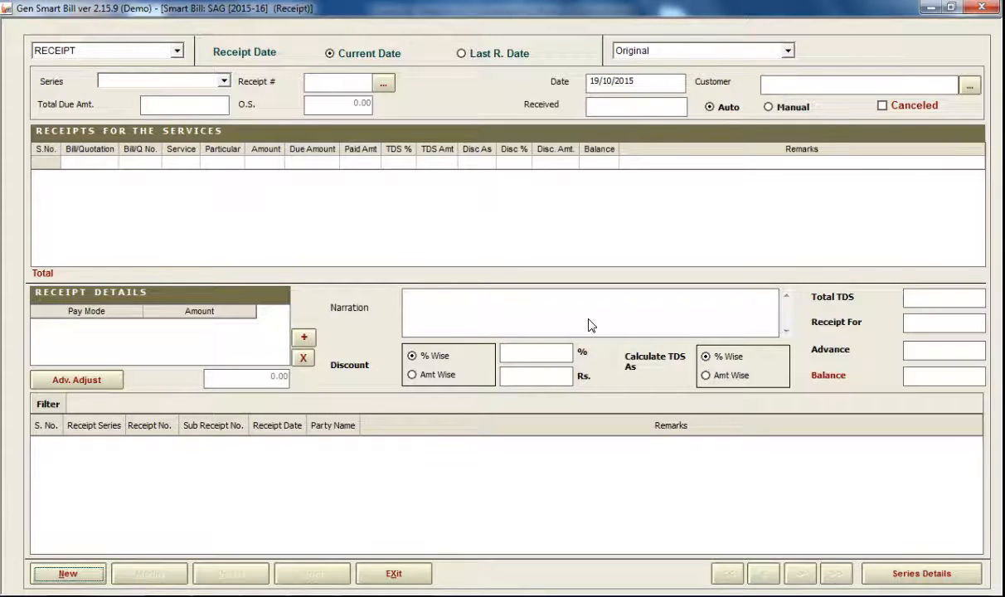
{"action": "left_click", "coordinate": [413, 579]}
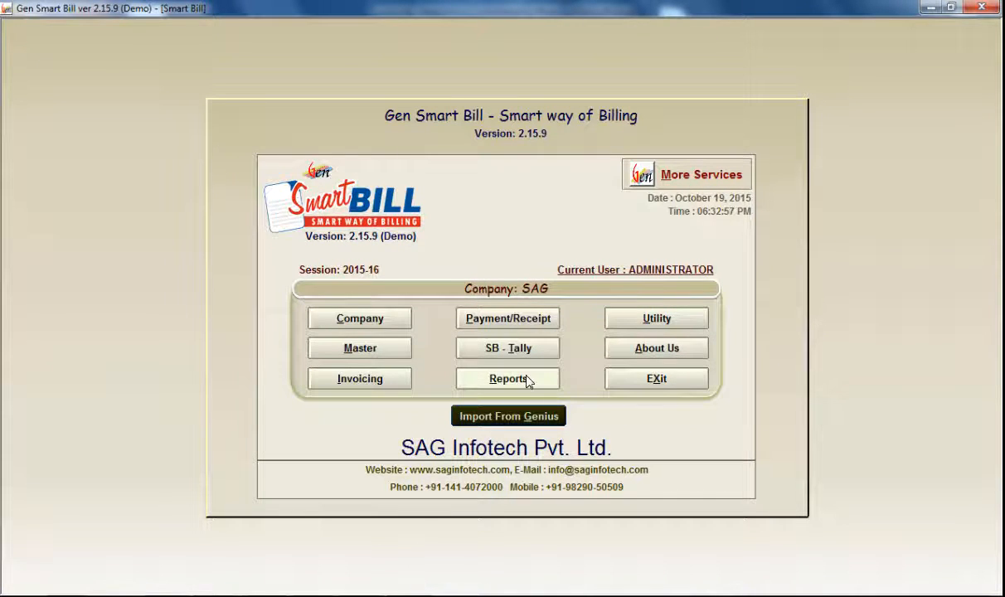
{"action": "left_click", "coordinate": [534, 349]}
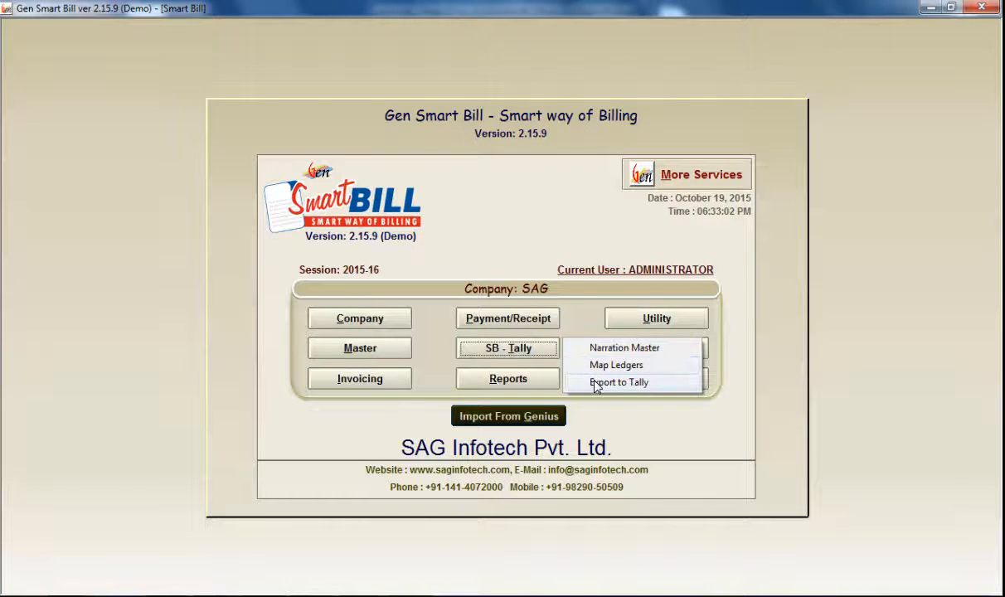
- Open the customer Closing Balance report, view its print version, and close both
{"action": "left_click", "coordinate": [529, 381]}
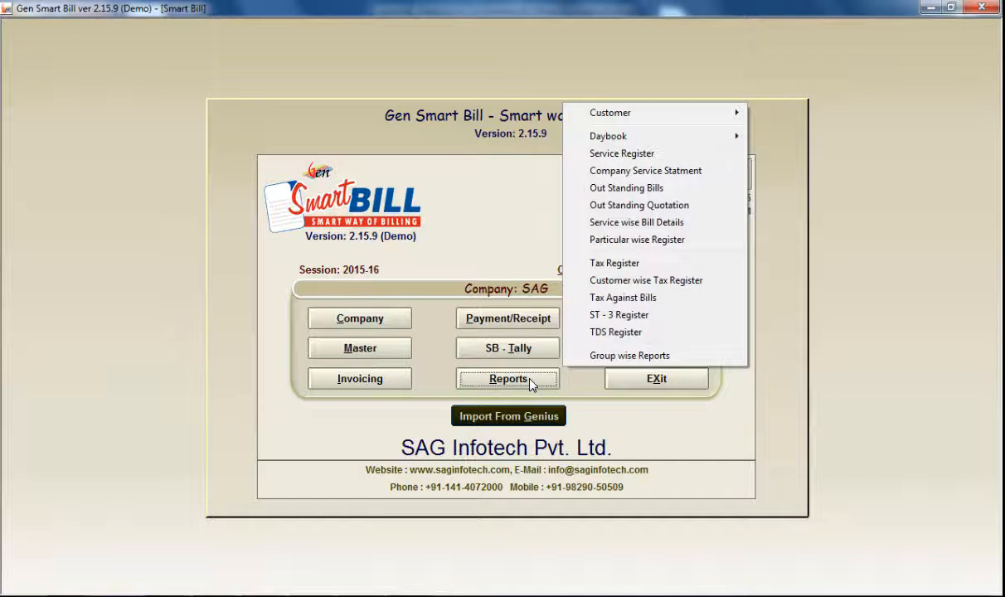
{"action": "mouse_move", "coordinate": [711, 111]}
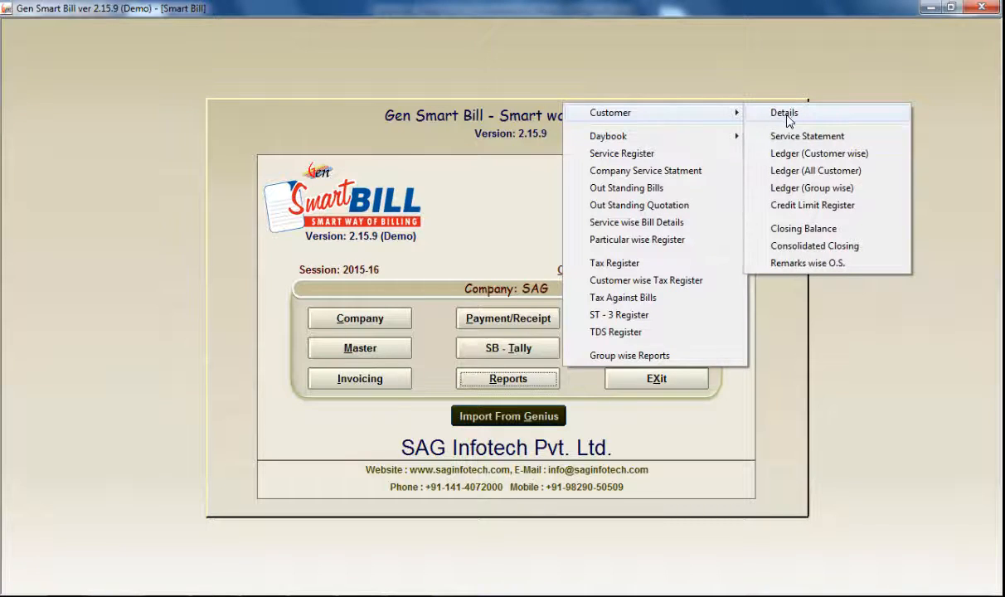
{"action": "left_click", "coordinate": [803, 230]}
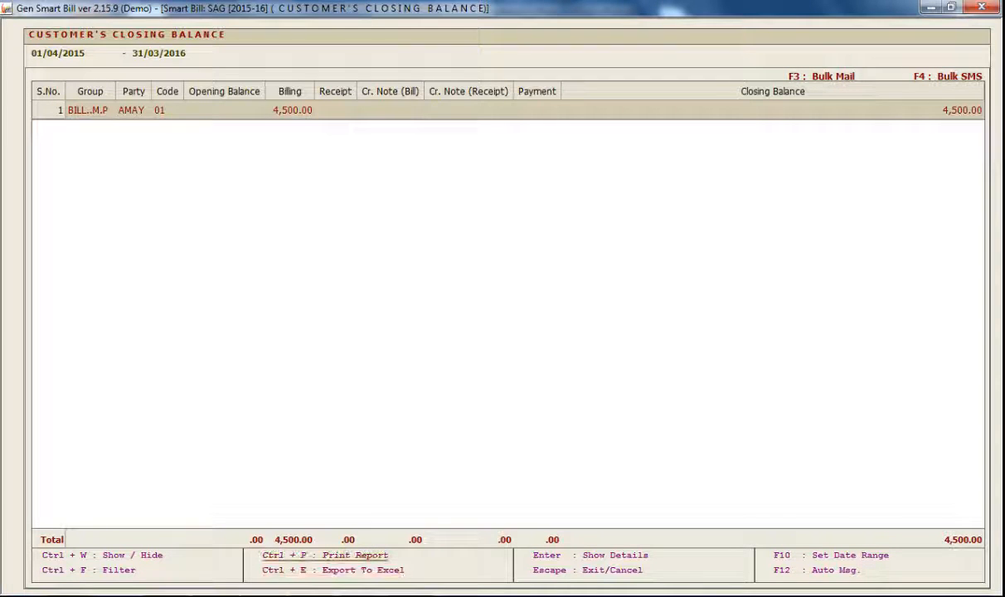
{"action": "left_click", "coordinate": [291, 556]}
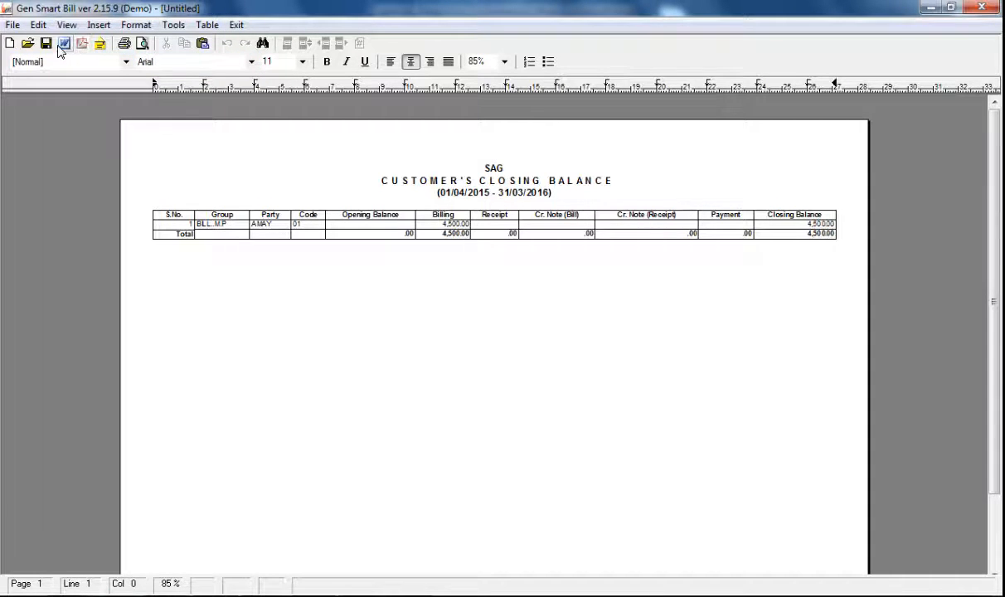
{"action": "left_click", "coordinate": [237, 25]}
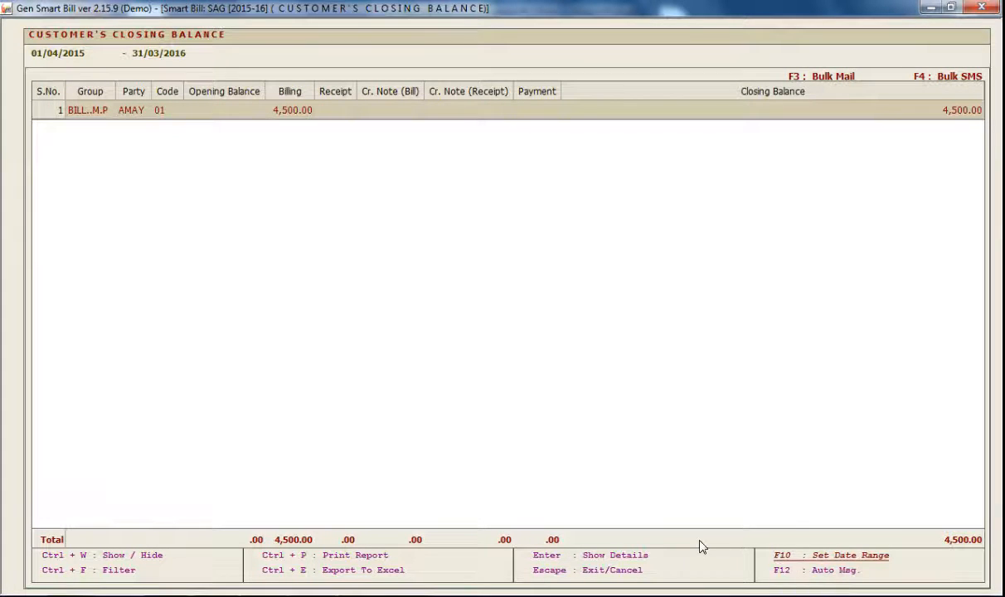
{"action": "key", "text": "Escape"}
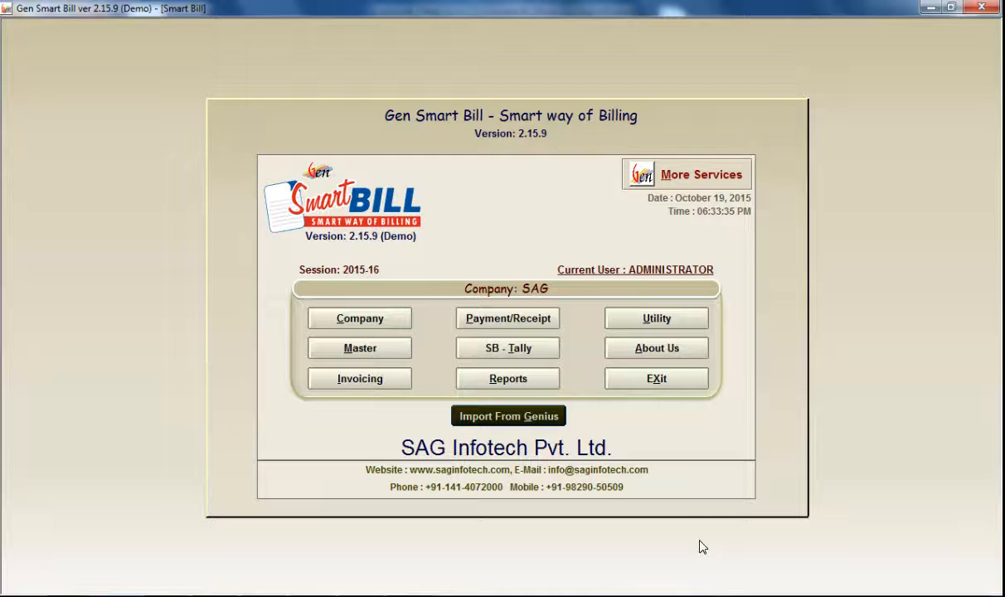
- Open the Billing day book, select the second SAG bill, and export the report to Excel
{"action": "left_click", "coordinate": [543, 383]}
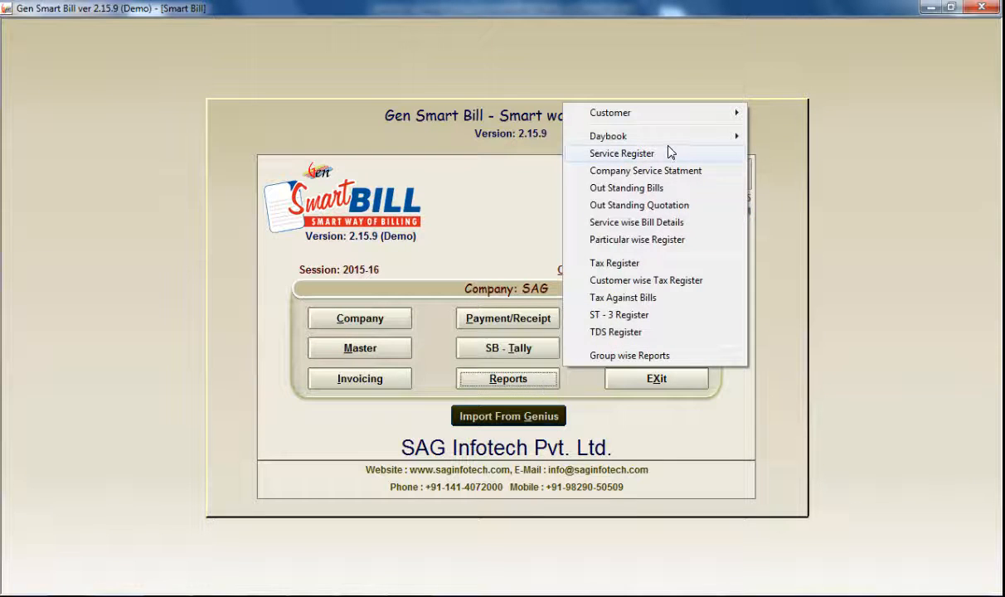
{"action": "mouse_move", "coordinate": [668, 137]}
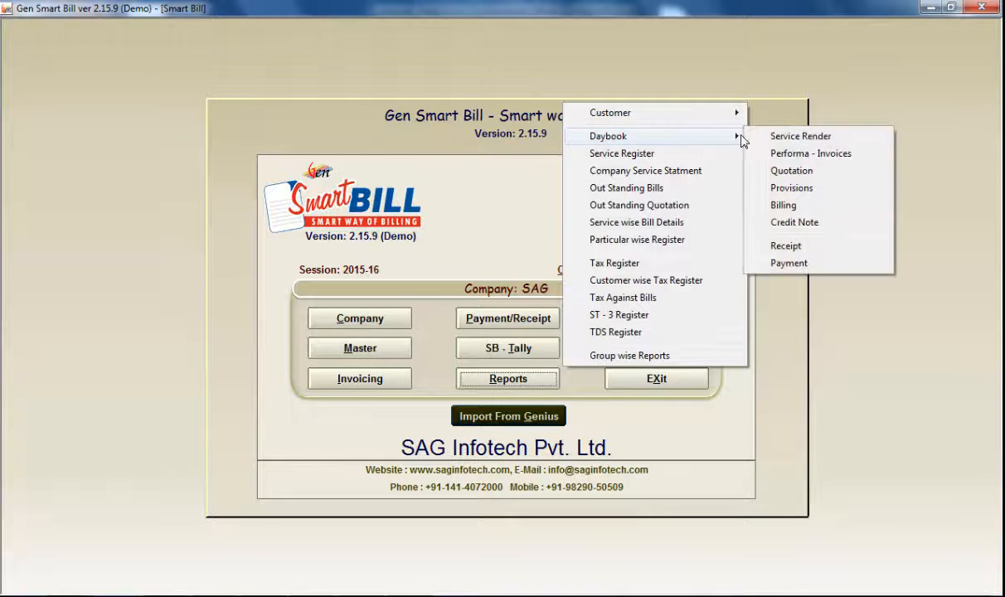
{"action": "left_click", "coordinate": [788, 206]}
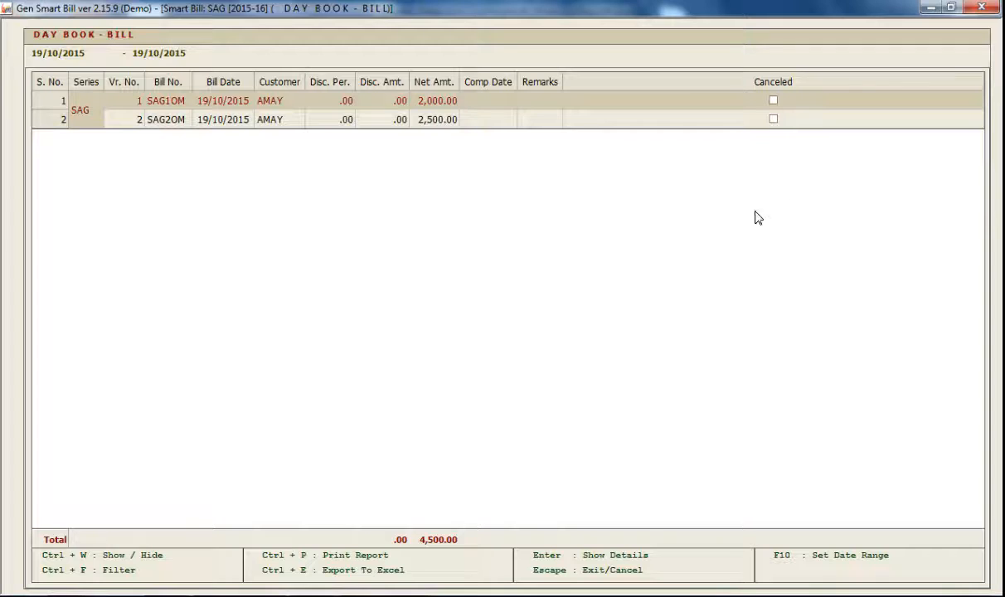
{"action": "left_click", "coordinate": [135, 121]}
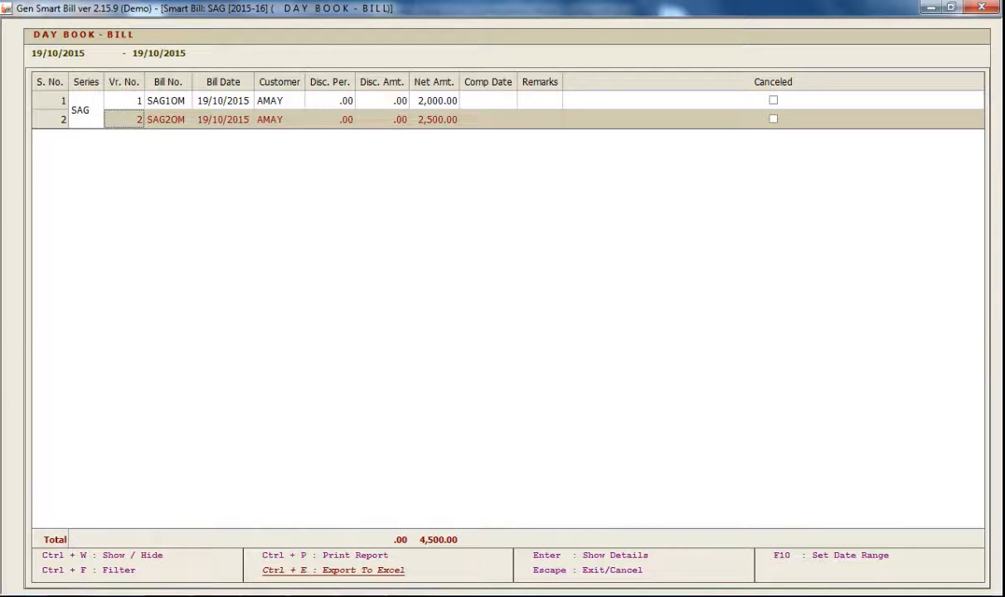
{"action": "left_click", "coordinate": [333, 570]}
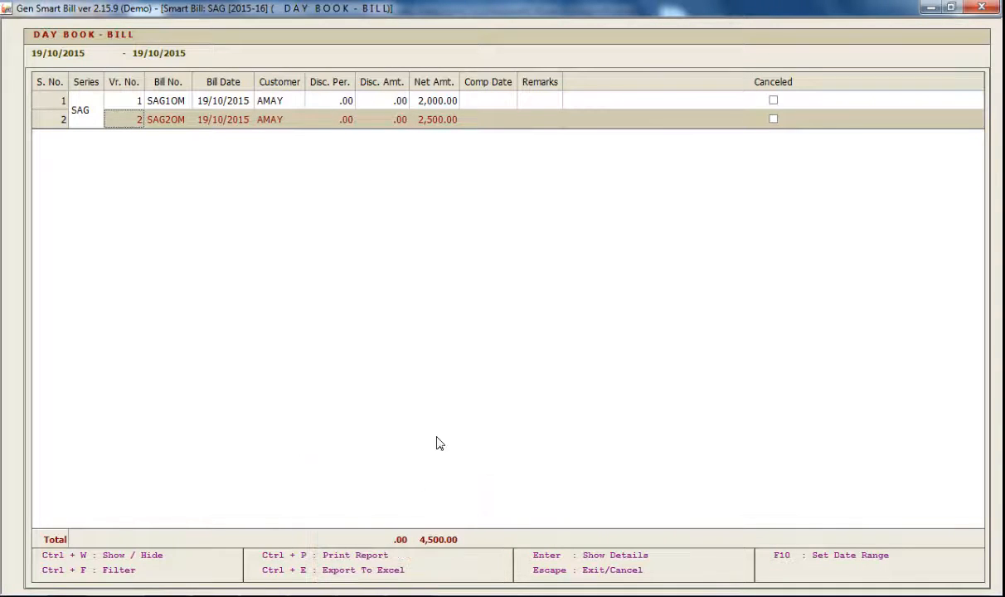
- View the print version of the Billing day book, then close it and the report
{"action": "left_click", "coordinate": [355, 555]}
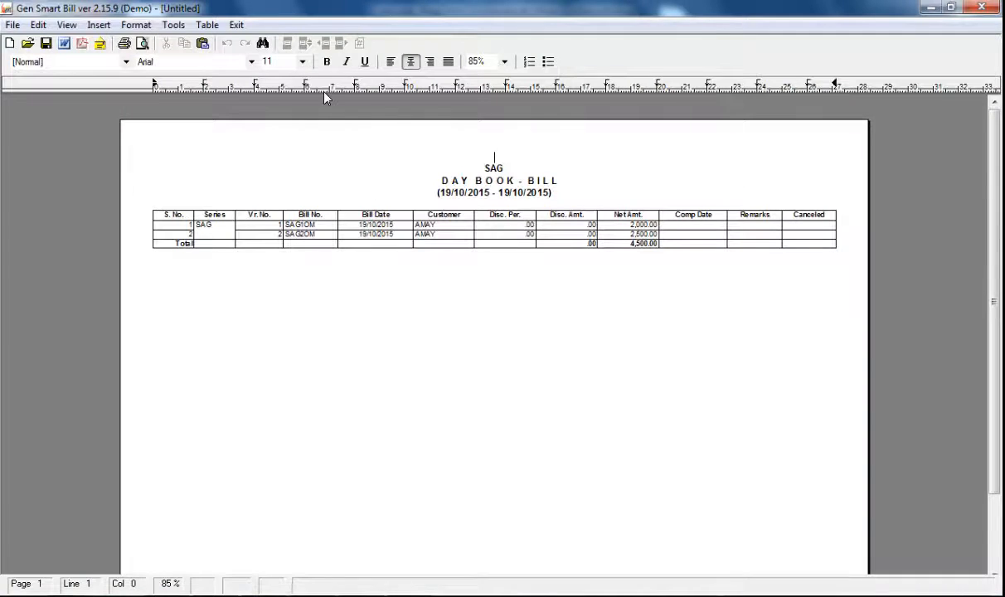
{"action": "left_click", "coordinate": [236, 25]}
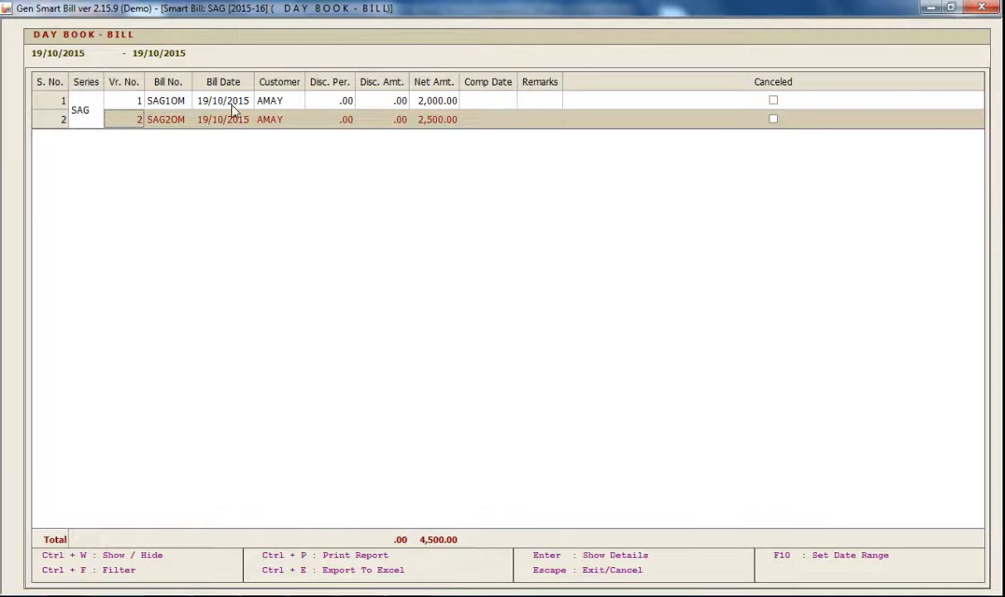
{"action": "key", "text": "Escape"}
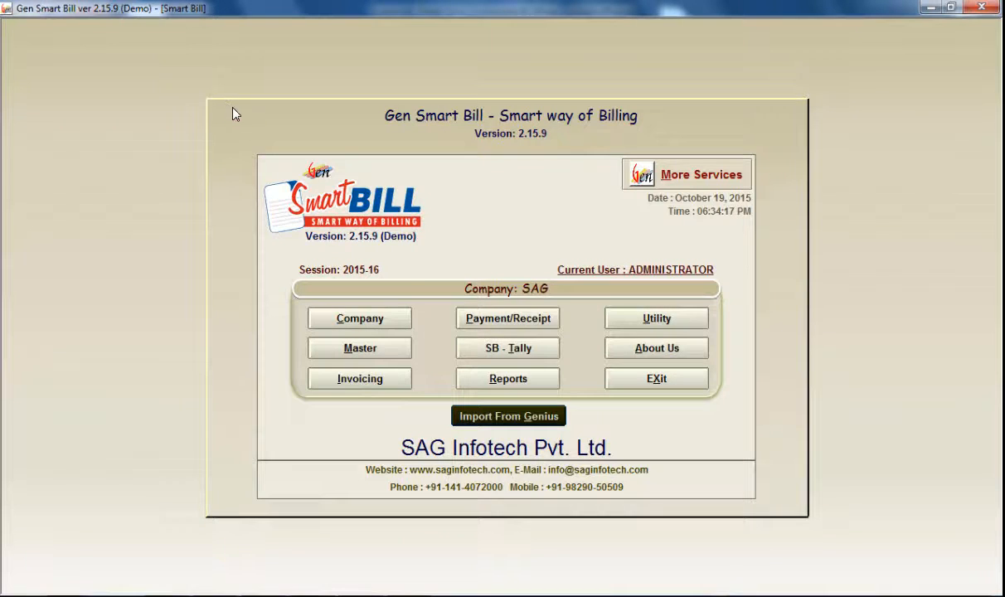
- Open Group wise Reports to examine its report types, columns and search criteria, and close it
{"action": "left_click", "coordinate": [479, 382]}
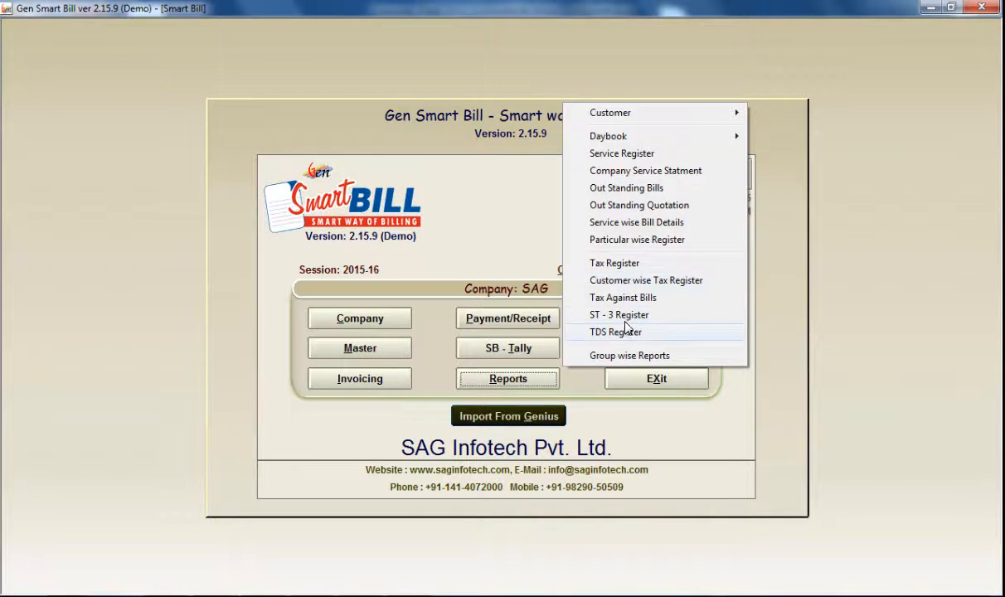
{"action": "left_click", "coordinate": [628, 356]}
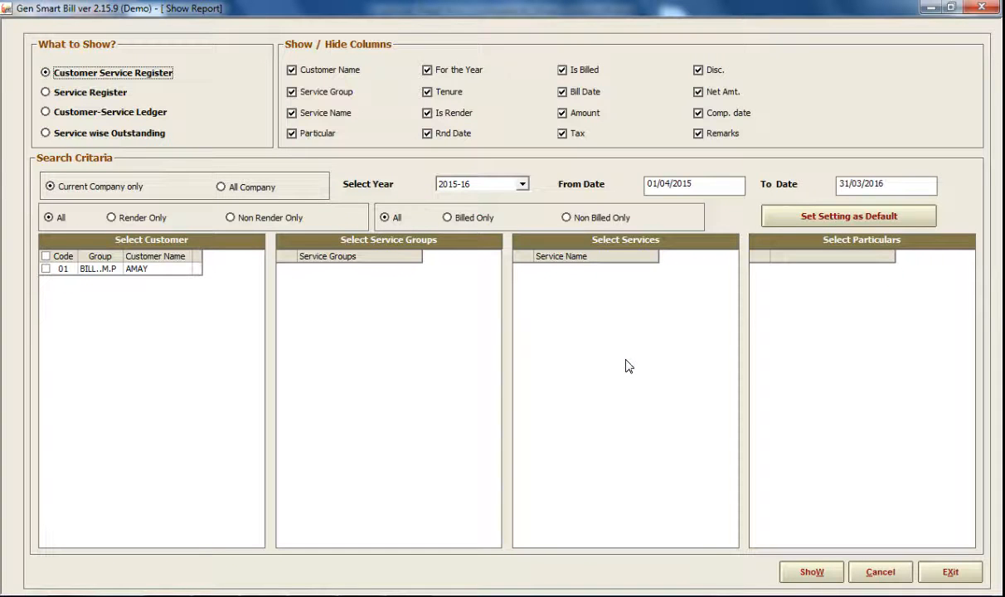
{"action": "key", "text": "Escape"}
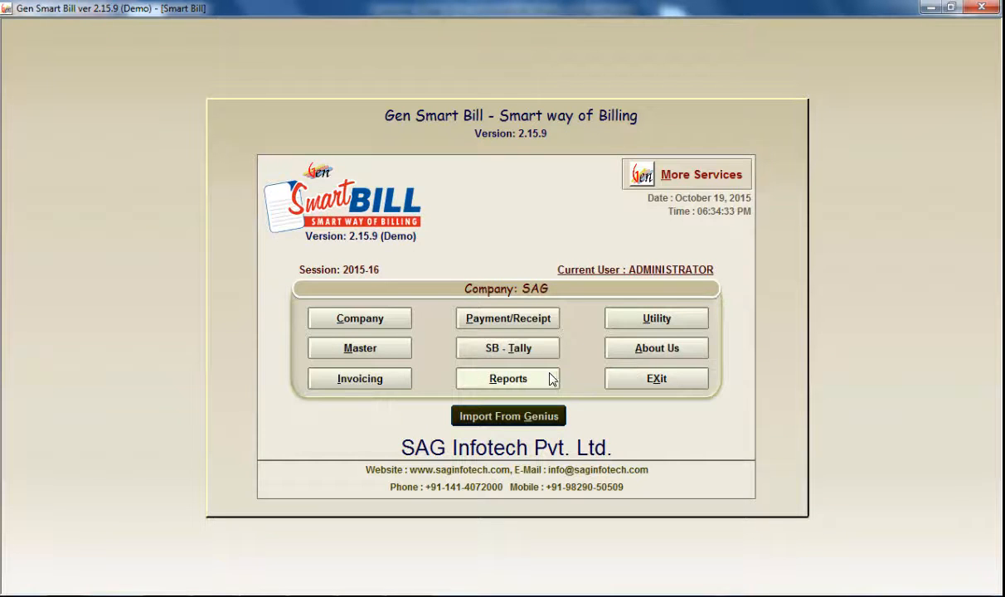
- Open the commission calculator in the Commission Manager, examine its date range and columns, and close it
{"action": "left_click", "coordinate": [637, 320]}
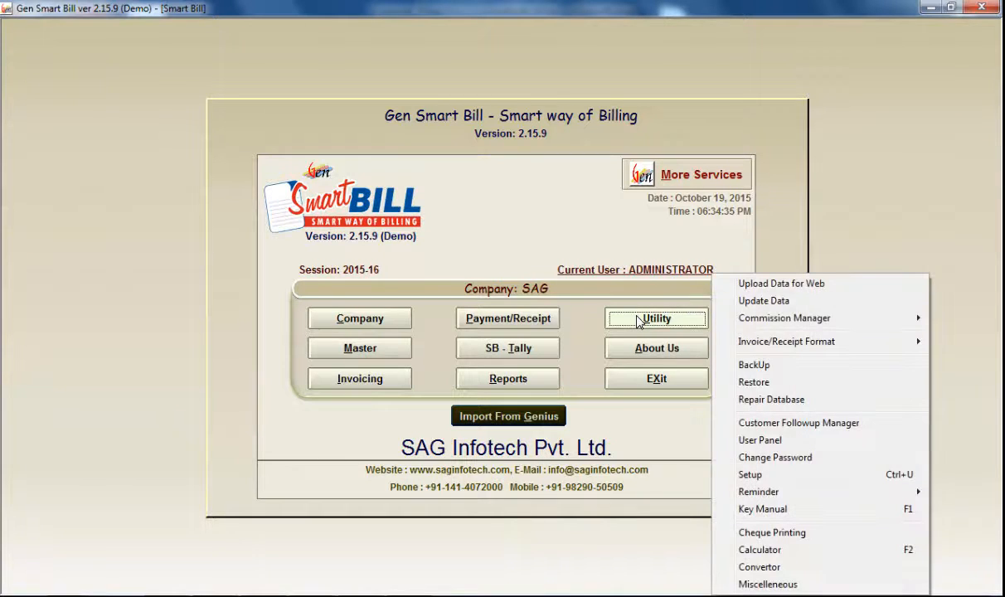
{"action": "mouse_move", "coordinate": [755, 322]}
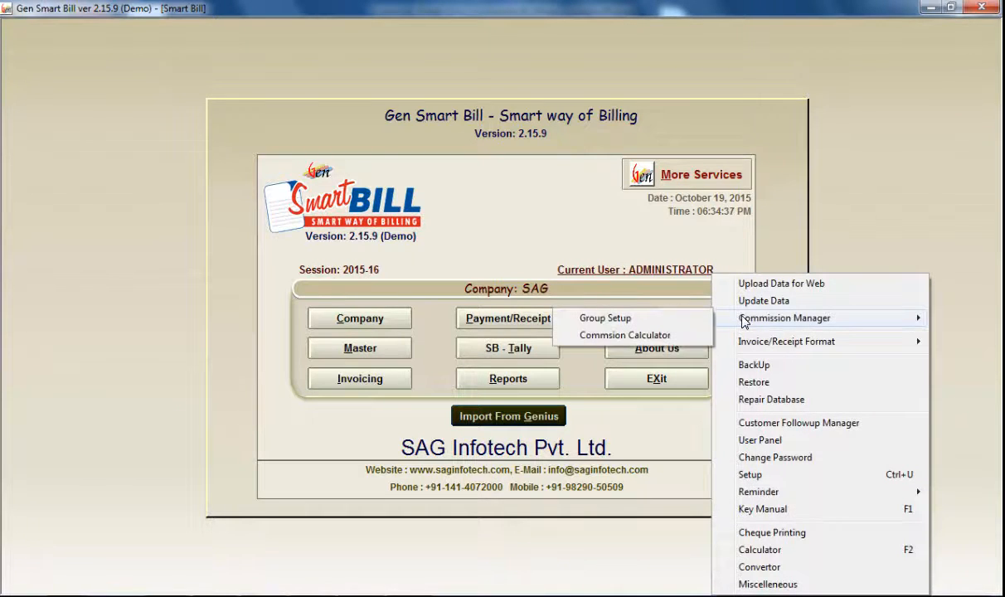
{"action": "left_click", "coordinate": [681, 337]}
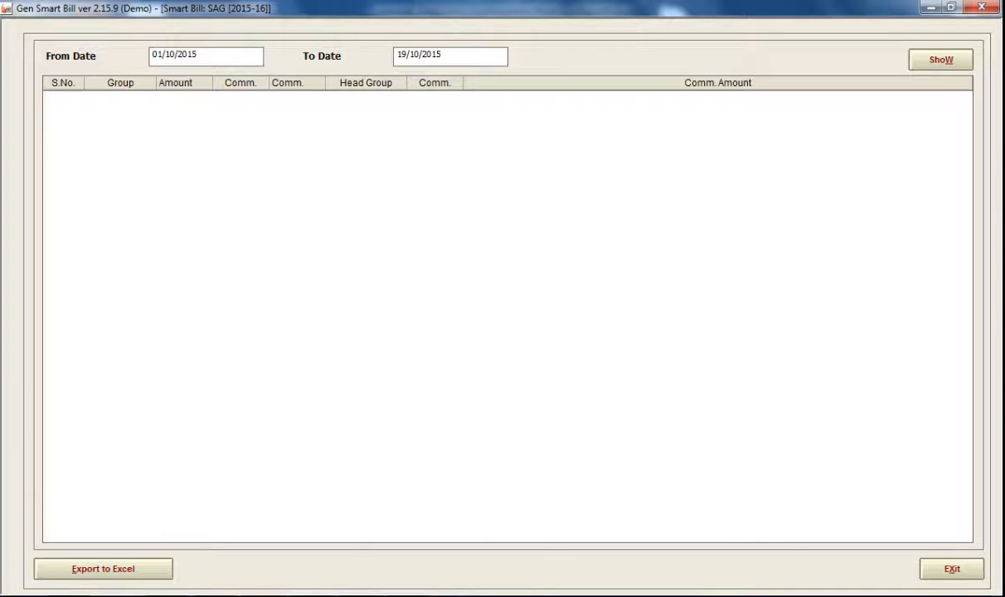
{"action": "left_click", "coordinate": [124, 444]}
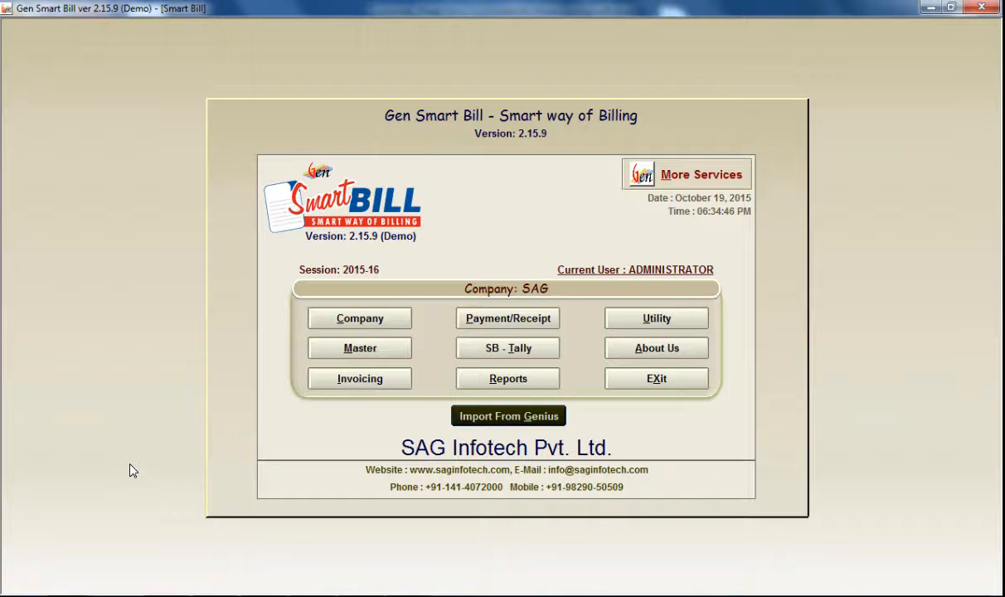
- Open the Performa - Invoice format, examine its layout down to the totals, and close it
{"action": "left_click", "coordinate": [678, 317]}
{"action": "mouse_move", "coordinate": [763, 352]}
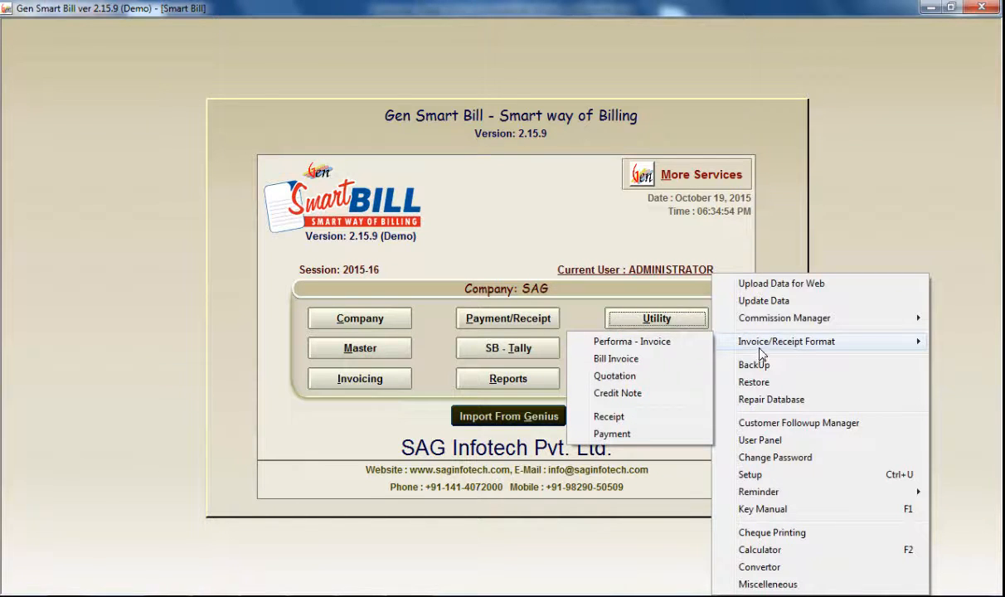
{"action": "left_click", "coordinate": [656, 341]}
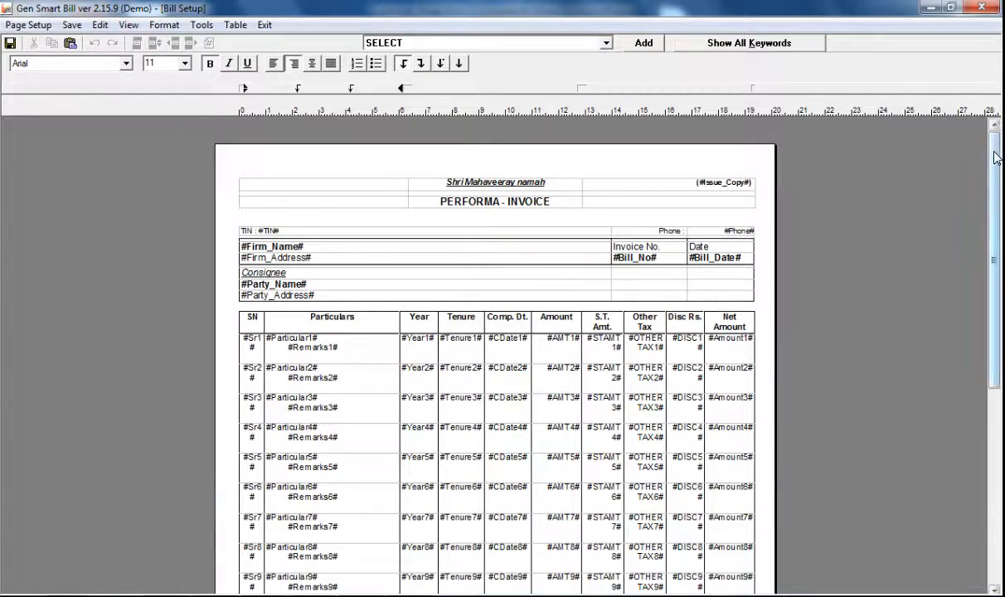
{"action": "left_click_drag", "start_coordinate": [996, 157], "coordinate": [993, 234]}
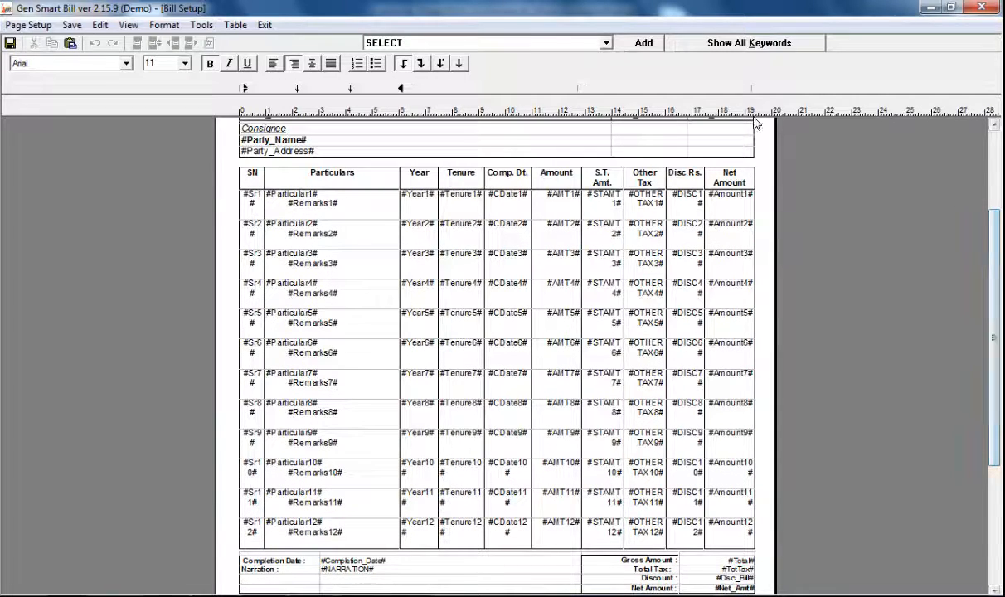
{"action": "left_click", "coordinate": [265, 26]}
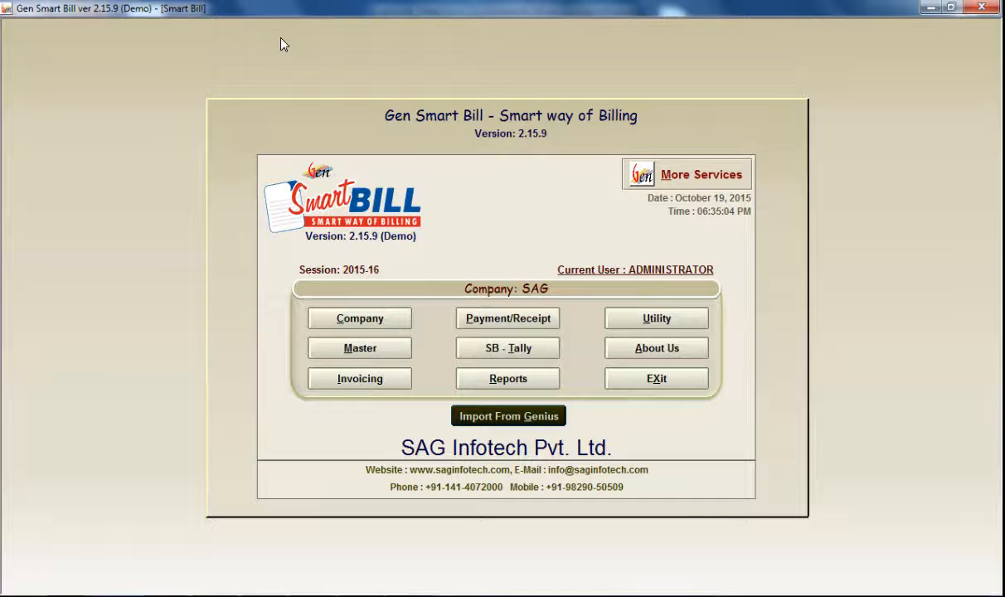
- Open the Credit Note format, examine its layout and keywords, and close it
{"action": "left_click", "coordinate": [657, 320]}
{"action": "mouse_move", "coordinate": [726, 342]}
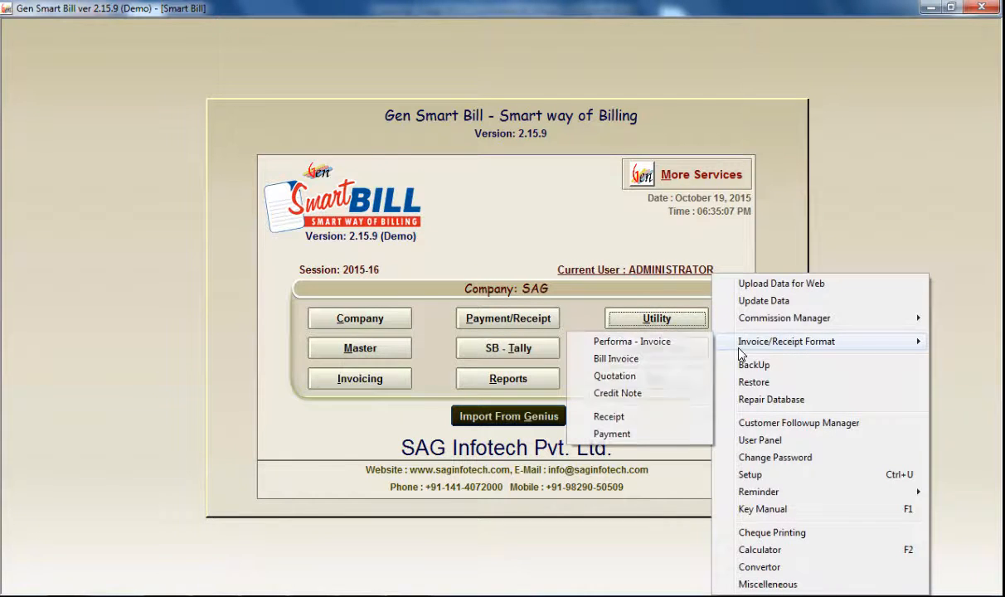
{"action": "left_click", "coordinate": [659, 400]}
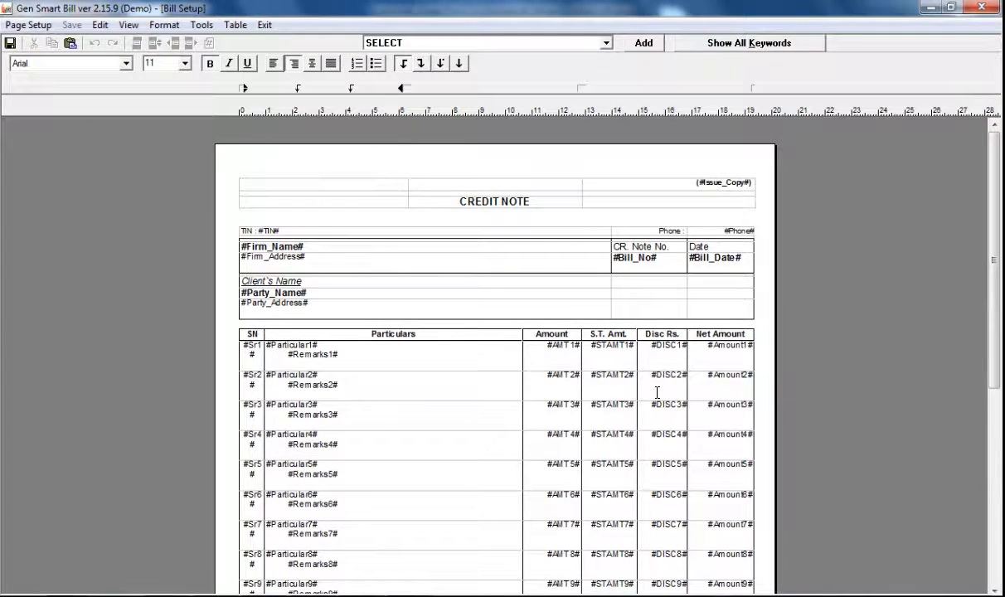
{"action": "left_click", "coordinate": [265, 26]}
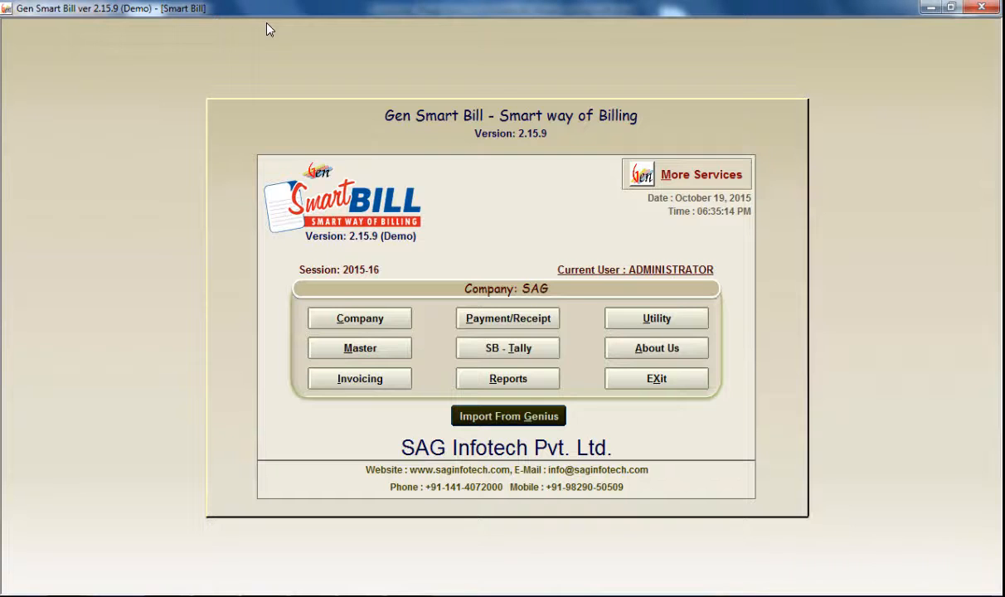
- Open the Receipt format, examine its layout and keywords, and close it
{"action": "left_click", "coordinate": [652, 322]}
{"action": "mouse_move", "coordinate": [730, 341]}
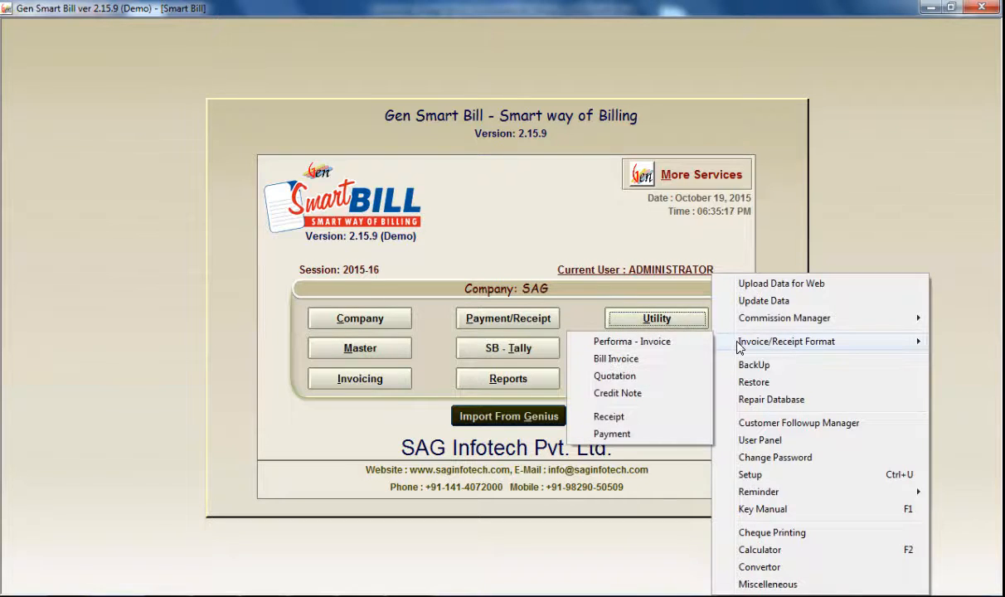
{"action": "left_click", "coordinate": [650, 420]}
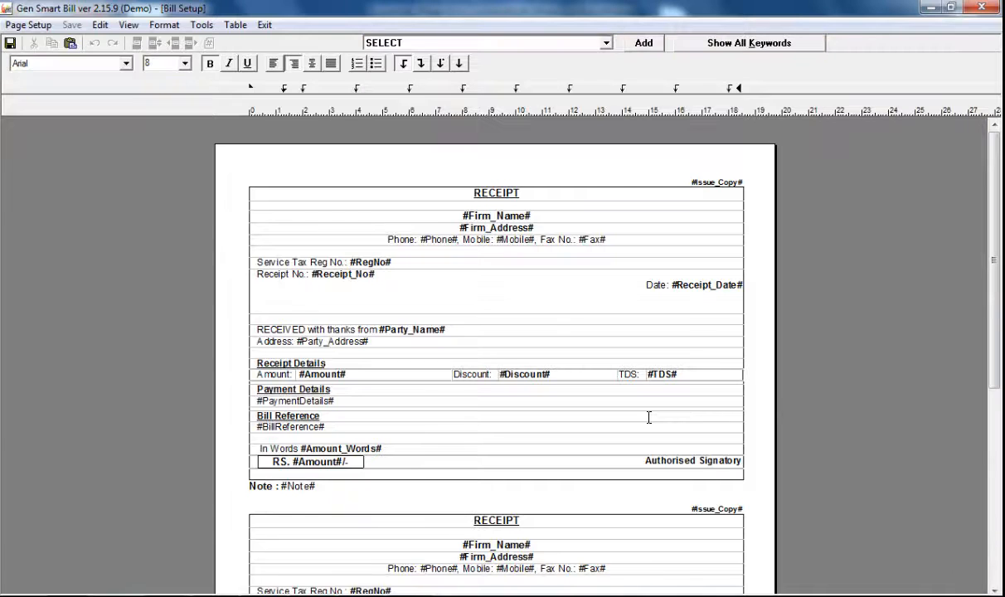
{"action": "left_click", "coordinate": [264, 26]}
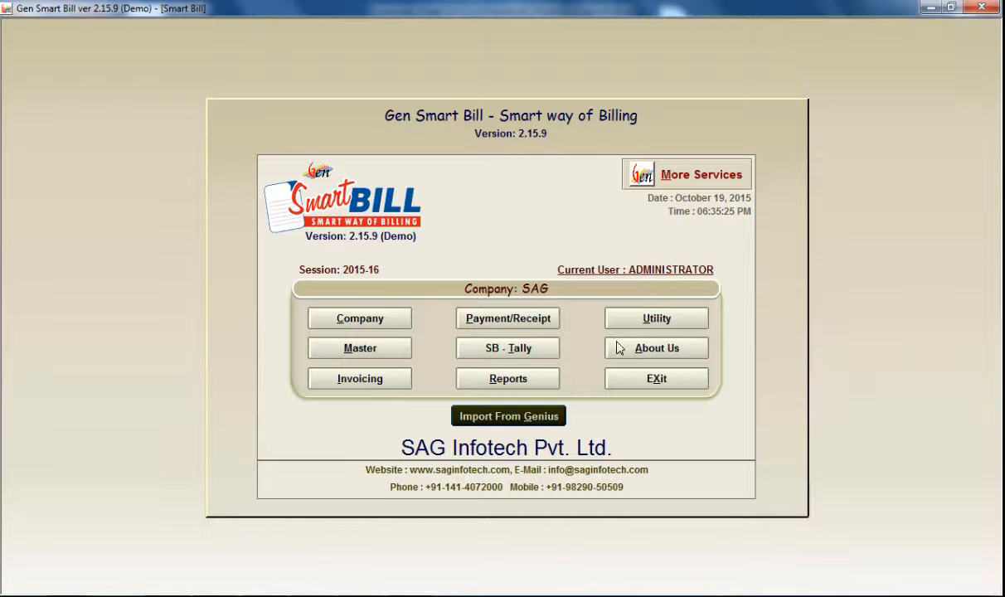
- Open the Key Manual utility to examine the shortcut list and close it, and view and close the About Us information
{"action": "left_click", "coordinate": [645, 322]}
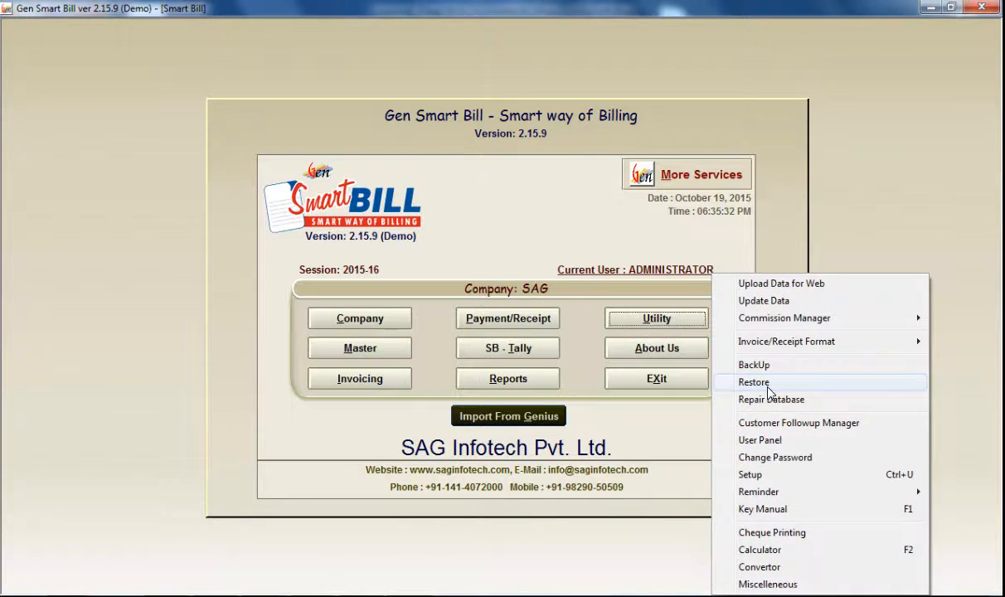
{"action": "left_click", "coordinate": [798, 514]}
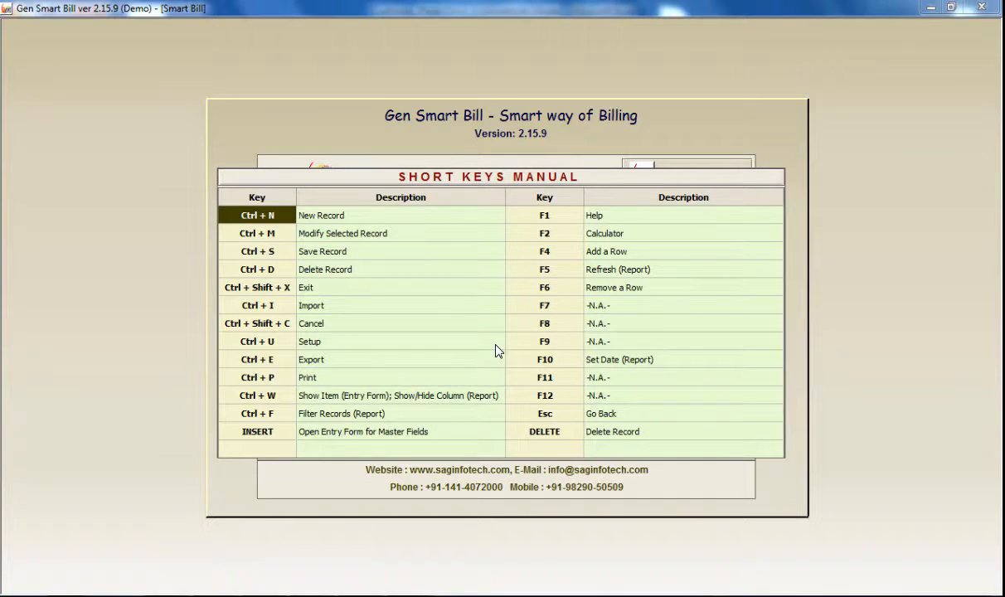
{"action": "key", "text": "Escape"}
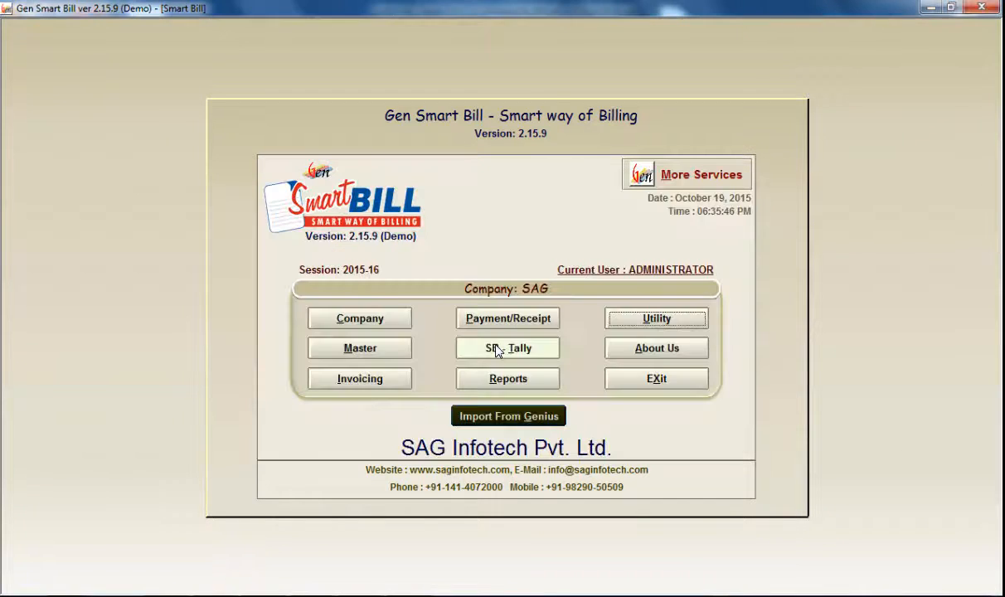
{"action": "left_click", "coordinate": [645, 352]}
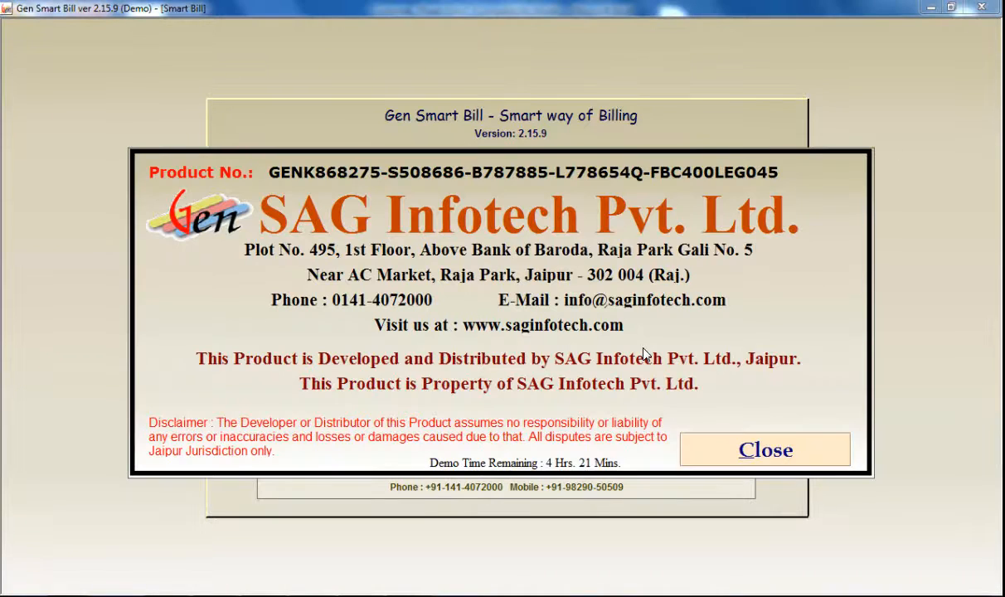
{"action": "left_click", "coordinate": [718, 451]}
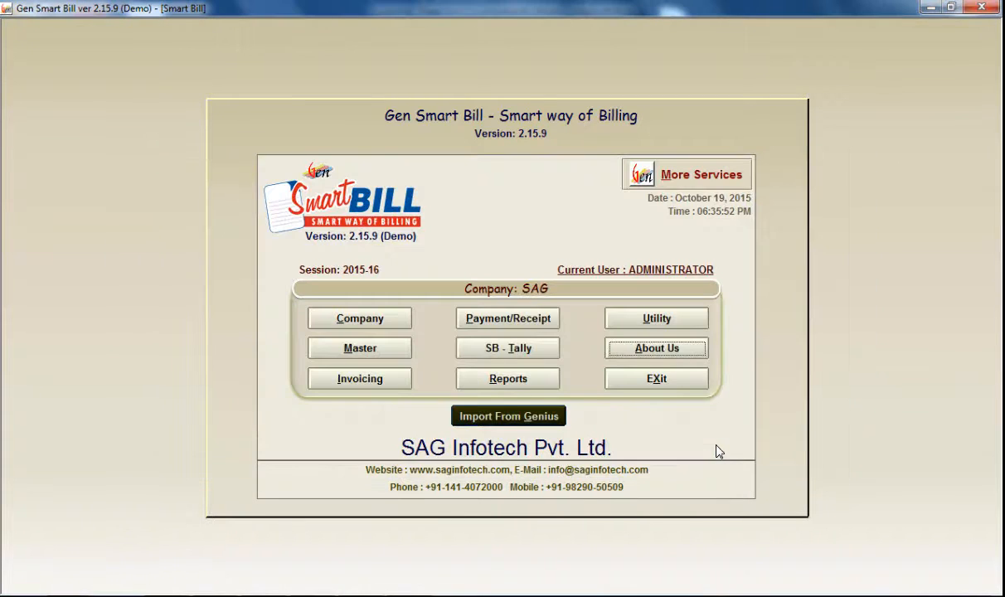
- Examine the Import From Genius connection fields and import options and quit the form, and view the About Us contact details again and close them
{"action": "left_click", "coordinate": [535, 418]}
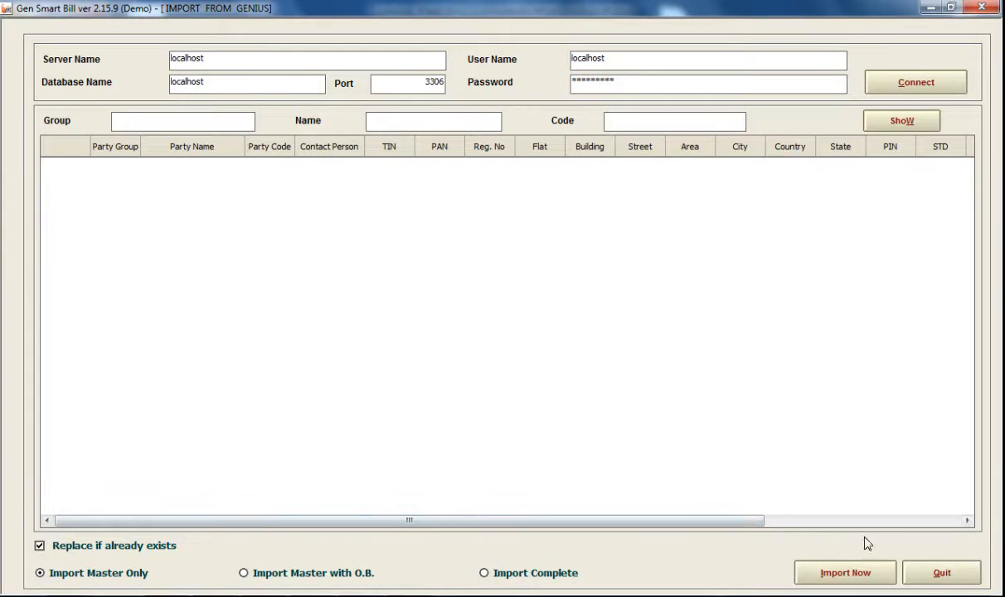
{"action": "left_click", "coordinate": [920, 572]}
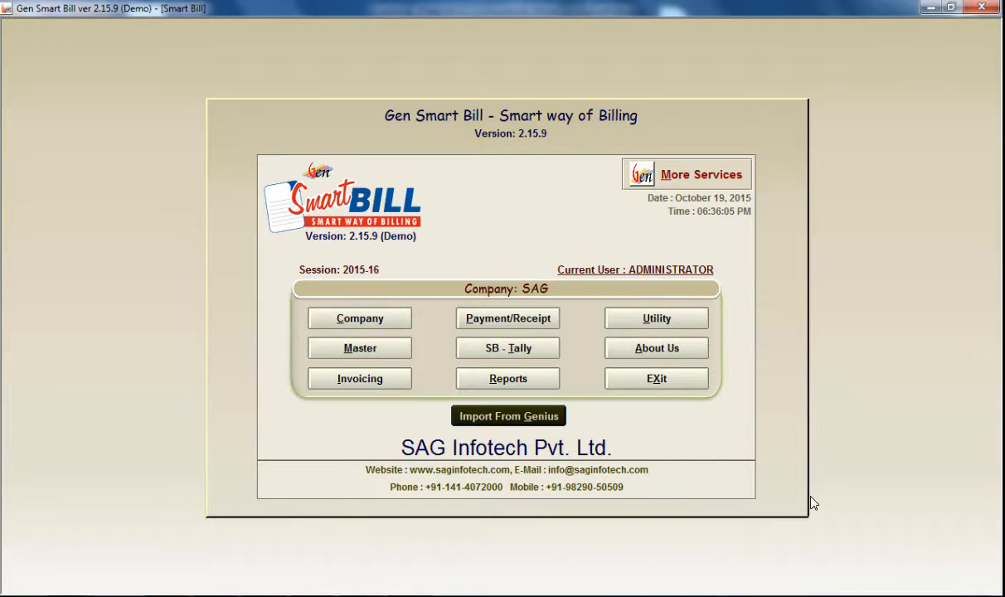
{"action": "left_click", "coordinate": [665, 350]}
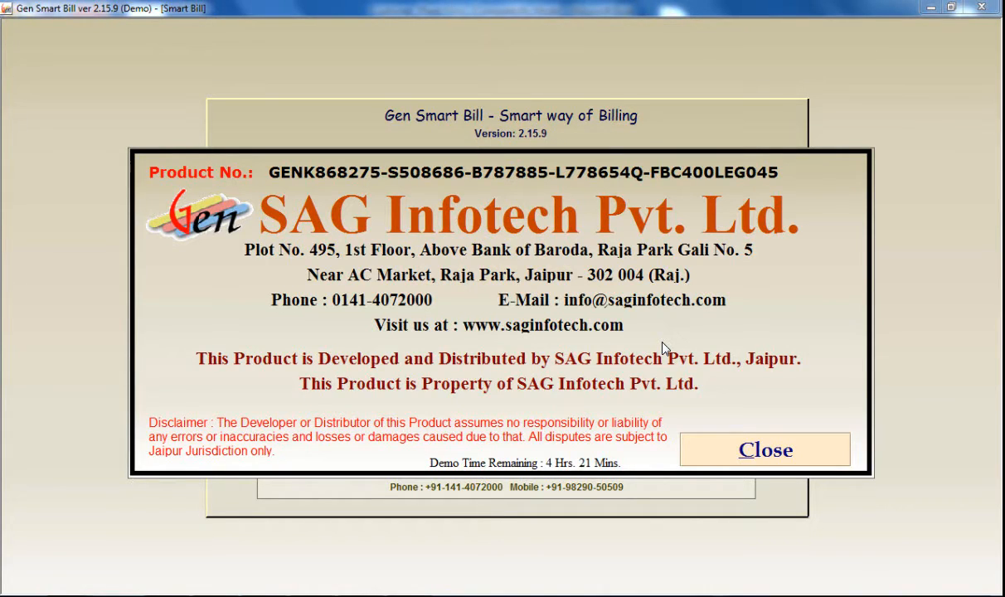
{"action": "left_click", "coordinate": [777, 455]}
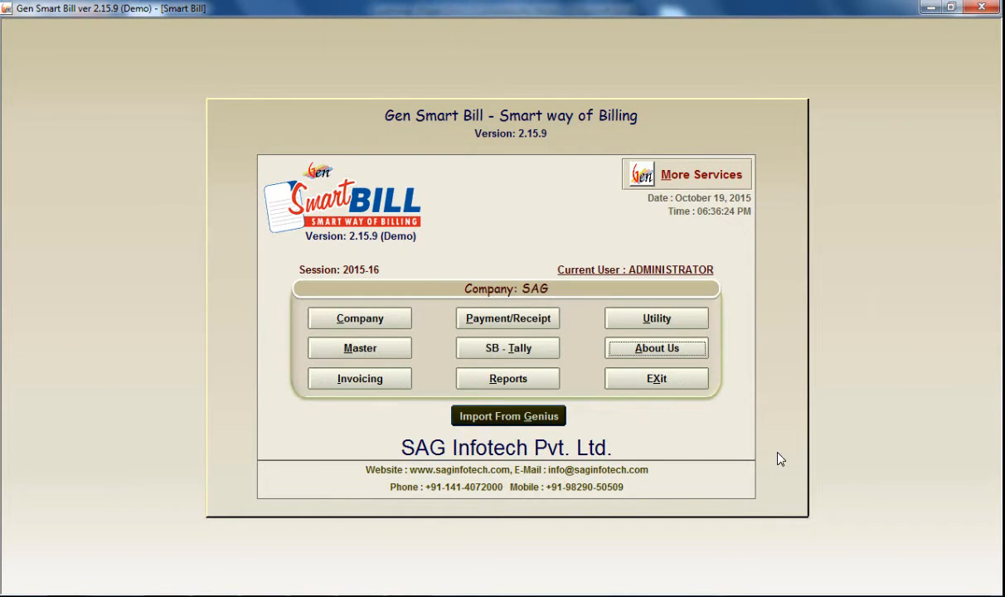